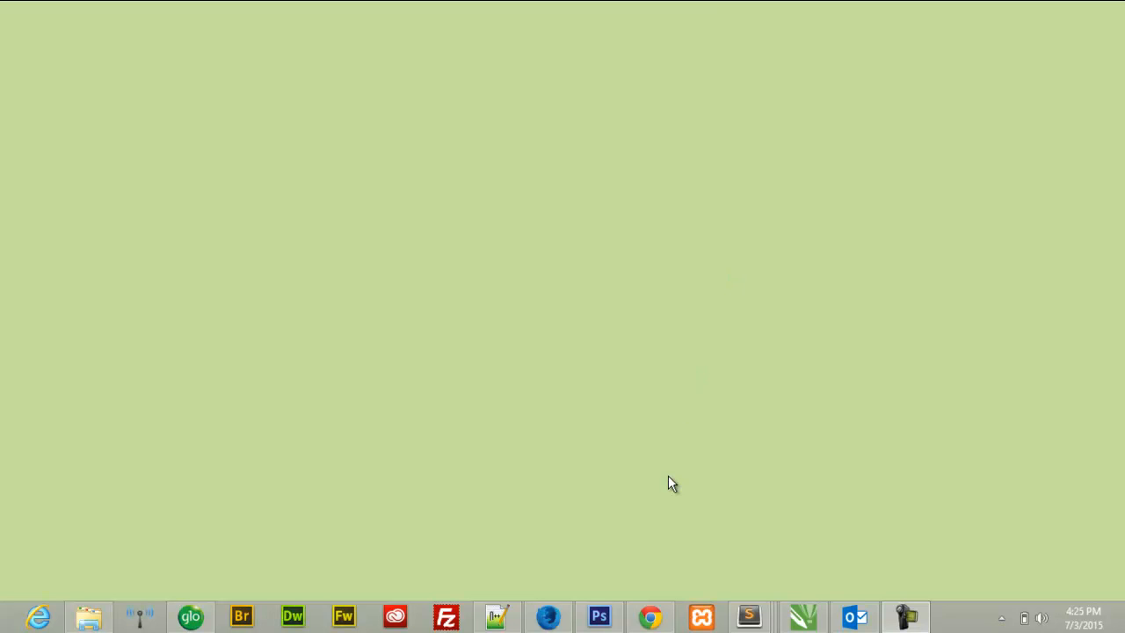
Step: Switch to Chrome and search Google Images for "polaroid photo effect"
left_click(650, 618)
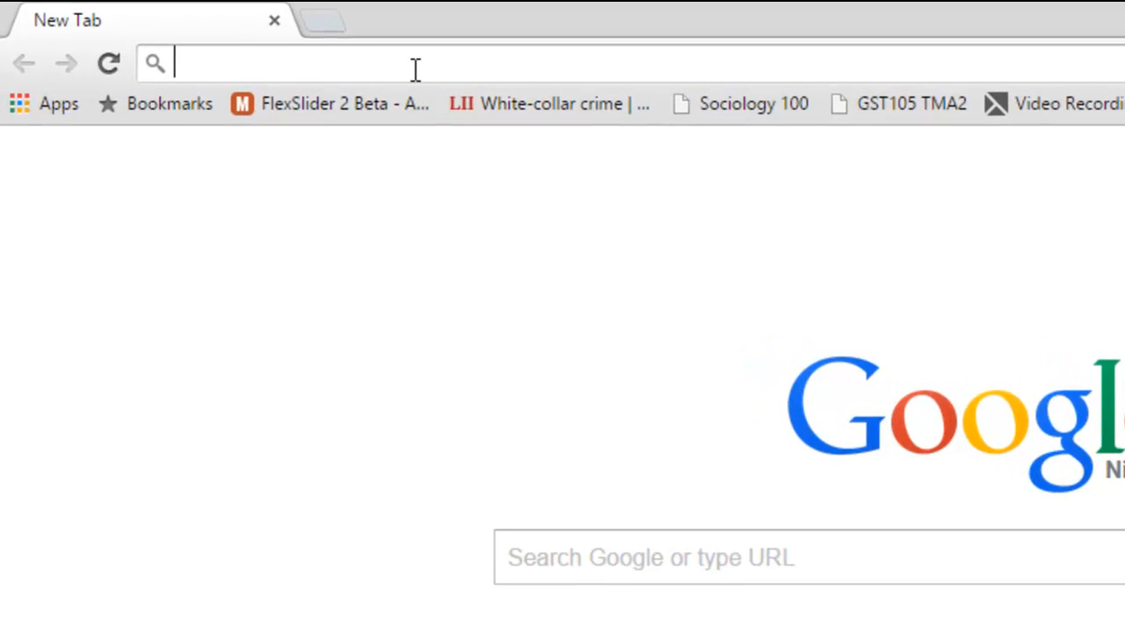
type("polaroid")
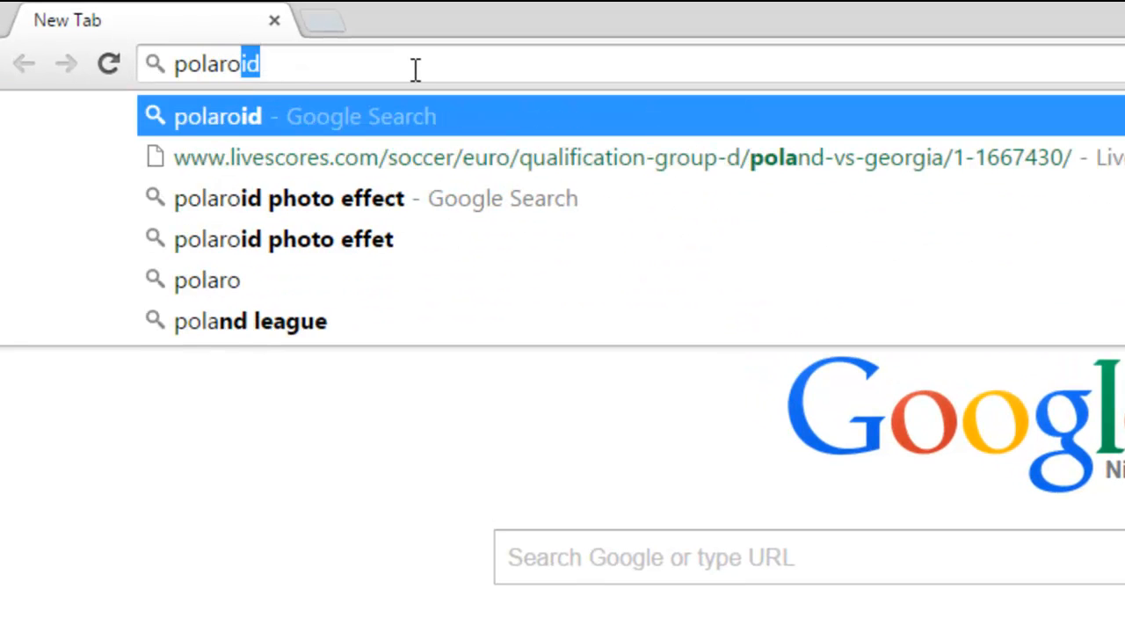
type(" photo effect")
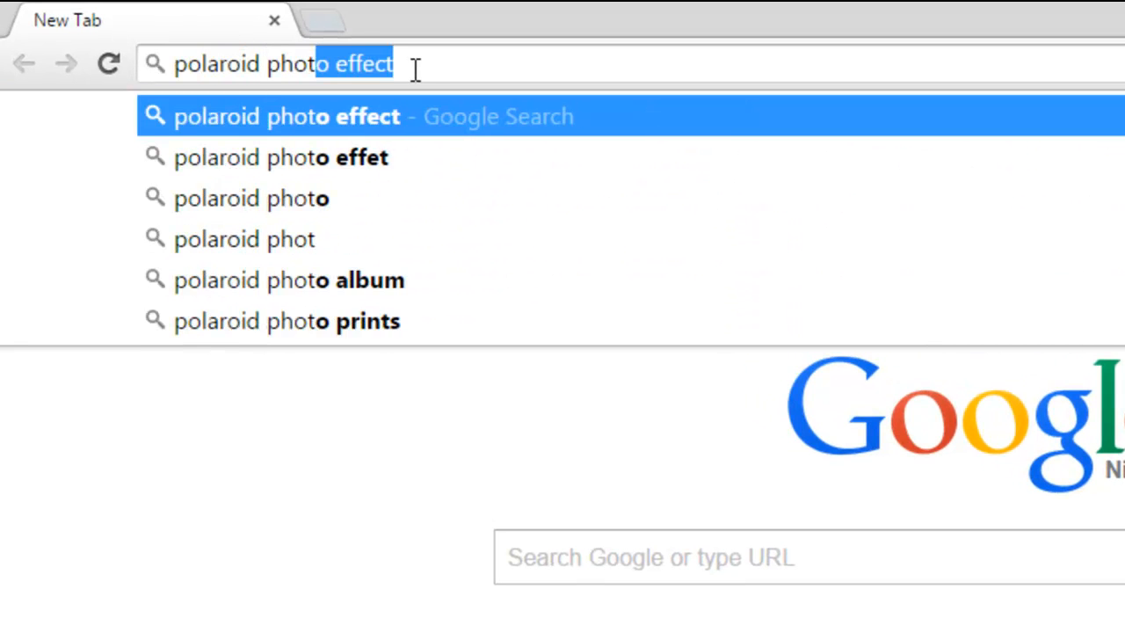
key("Return")
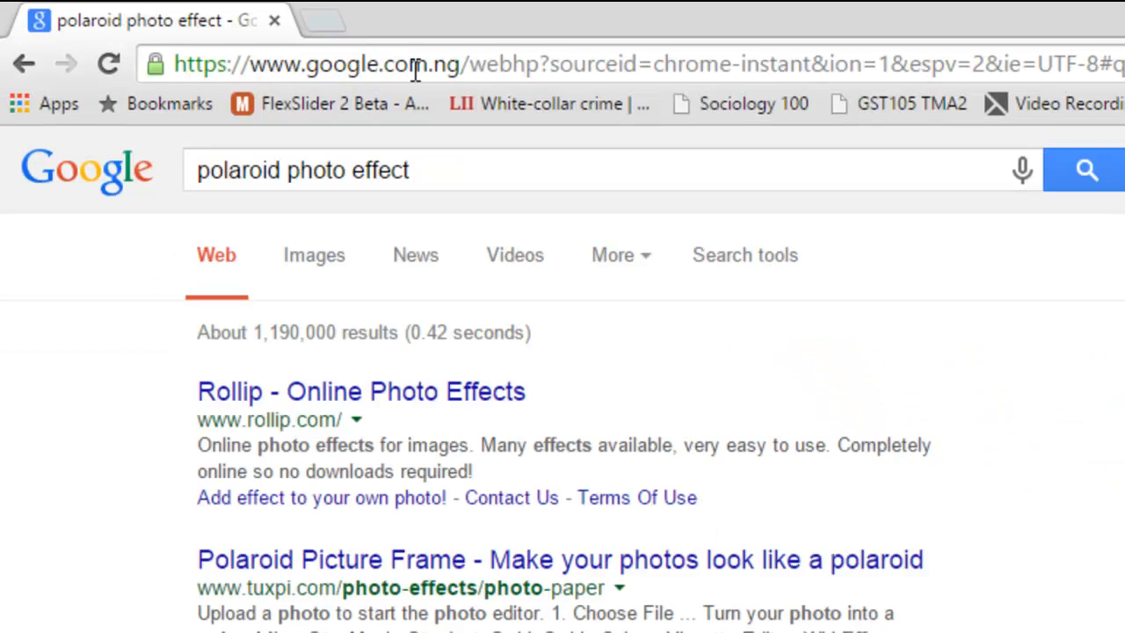
left_click(321, 254)
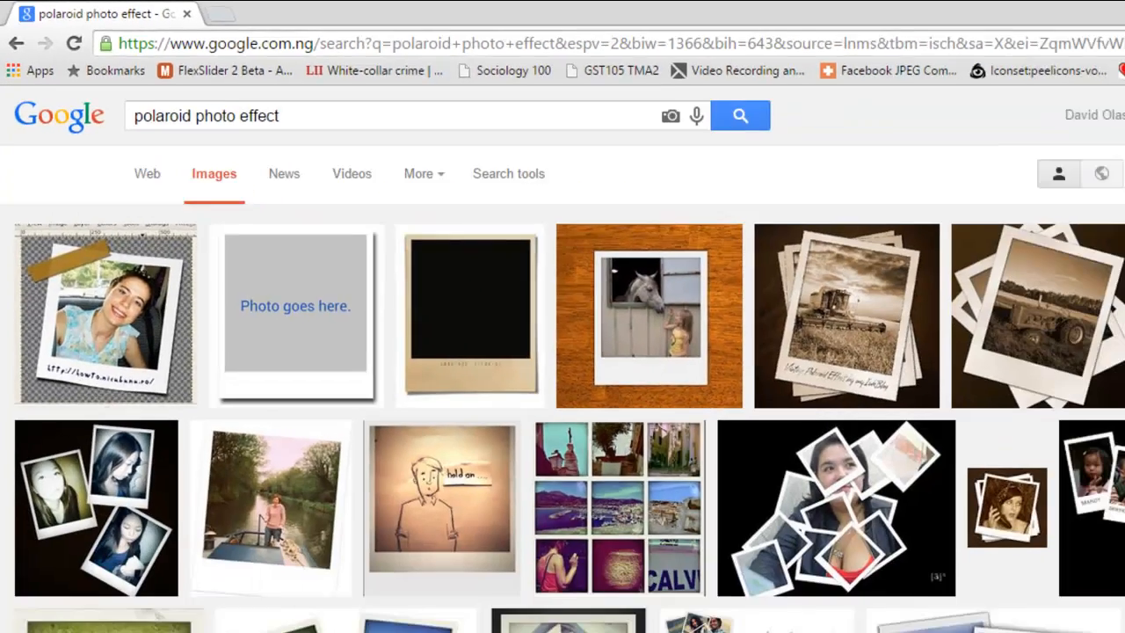
Step: Look through the polaroid photo effect image results for examples of the style
scroll(1124, 199, "down", 1)
scroll(1116, 111, "down", 1)
scroll(1116, 105, "up", 2)
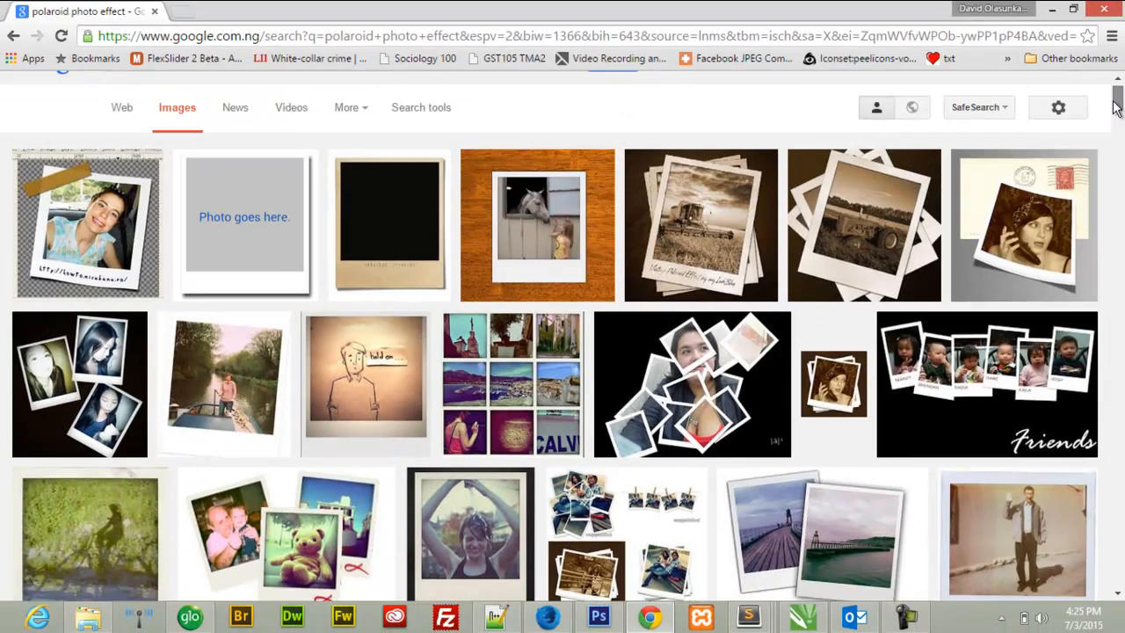
mouse_move(1116, 105)
left_mouse_down()
mouse_move(1117, 189)
mouse_move(1112, 88)
left_mouse_up()
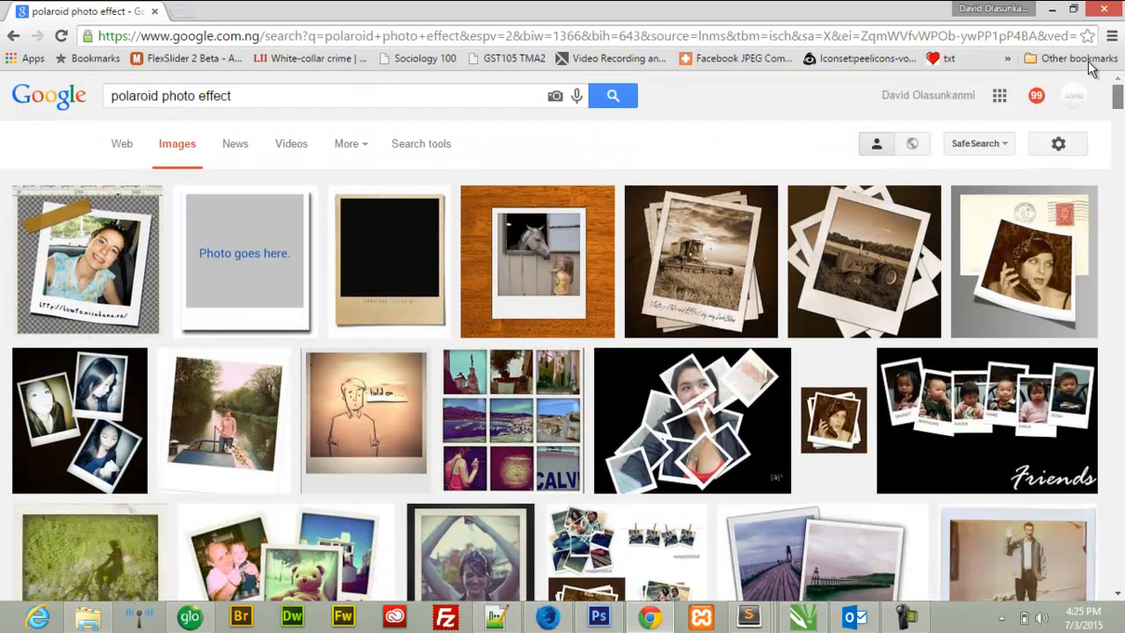
scroll(1089, 87, "down", 2)
scroll(1094, 103, "up", 1)
scroll(1094, 103, "up", 2)
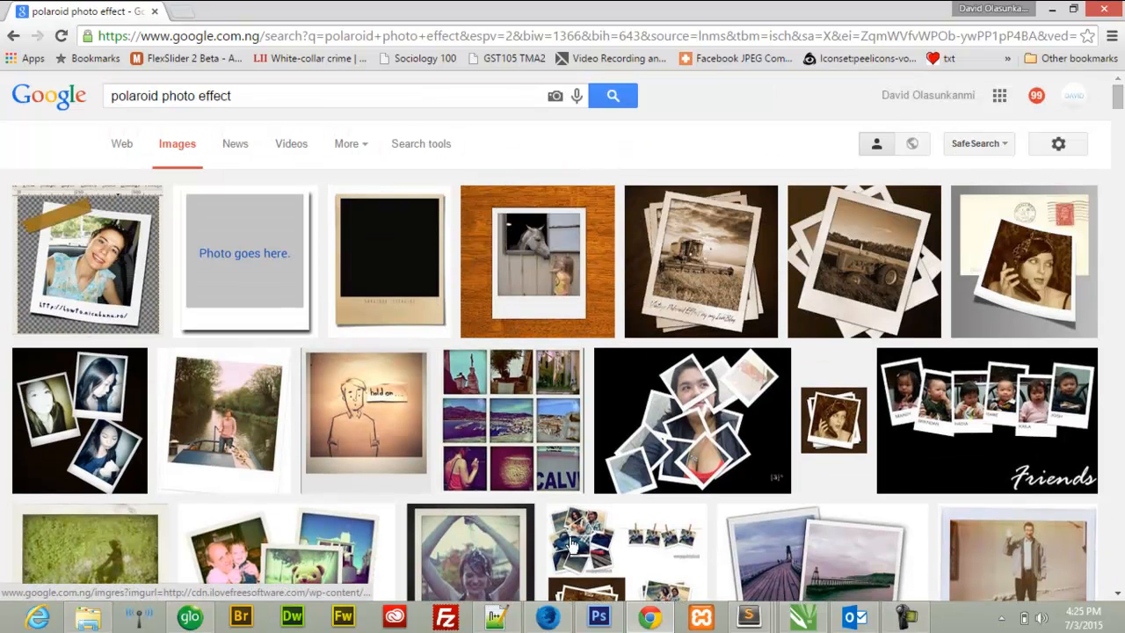
Step: Switch to Photoshop and examine the polaroid designs in Polaroid FX.psd, Untitled-1 and photo.jpg, hiding and reshowing group 2 in Polaroid FX.psd
left_click(601, 619)
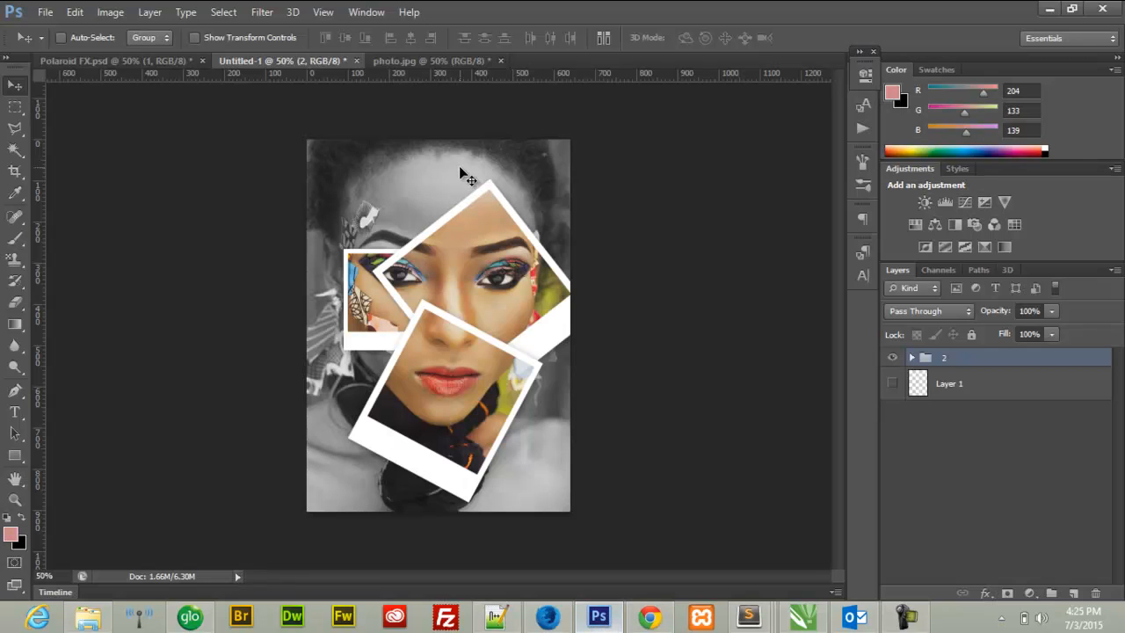
left_click(154, 64)
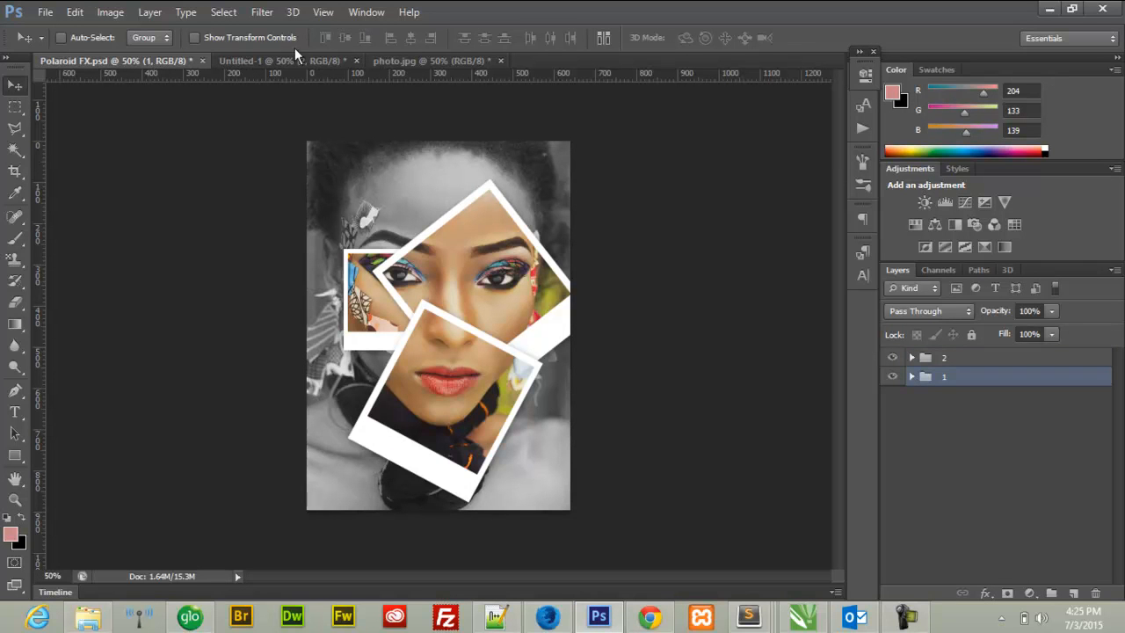
left_click(296, 60)
left_click(154, 57)
left_click(892, 359)
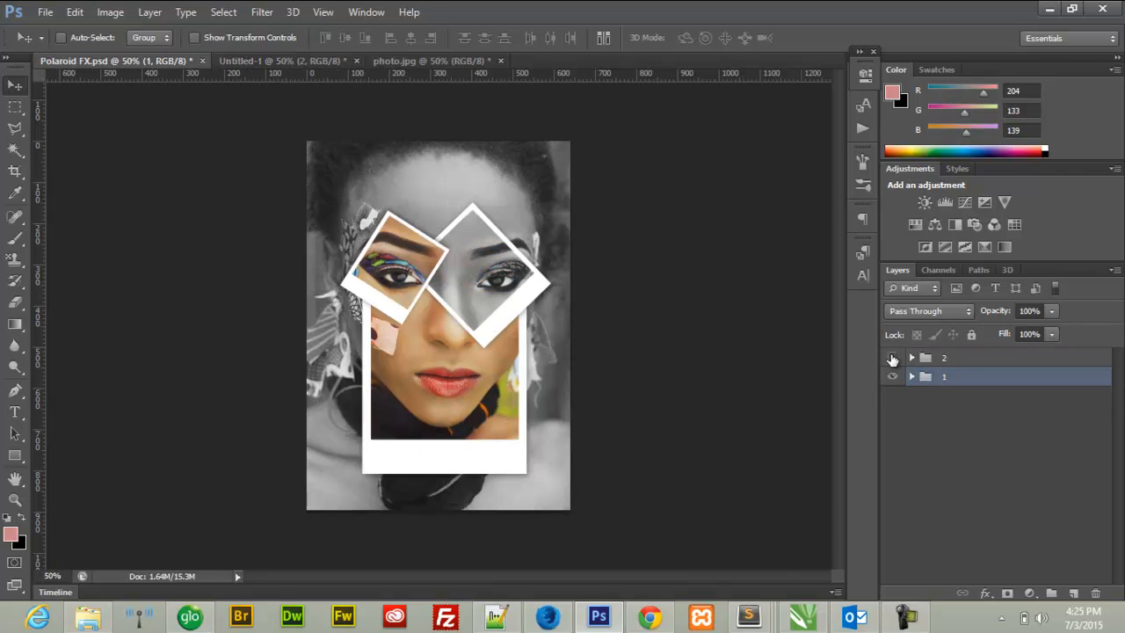
left_click(892, 358)
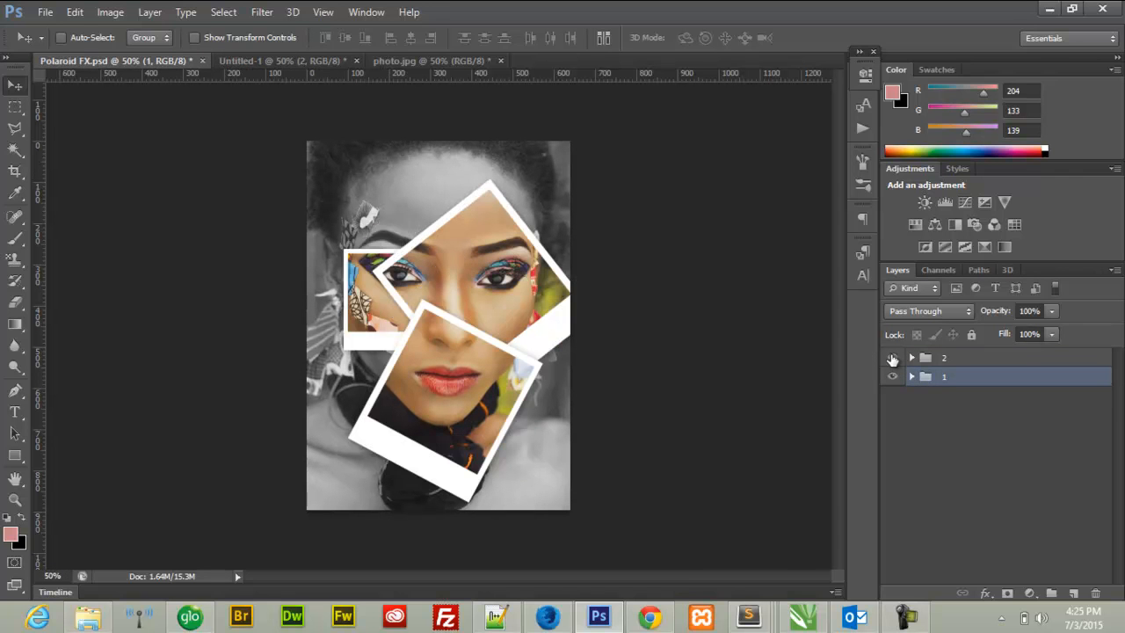
left_click(296, 62)
left_click(401, 64)
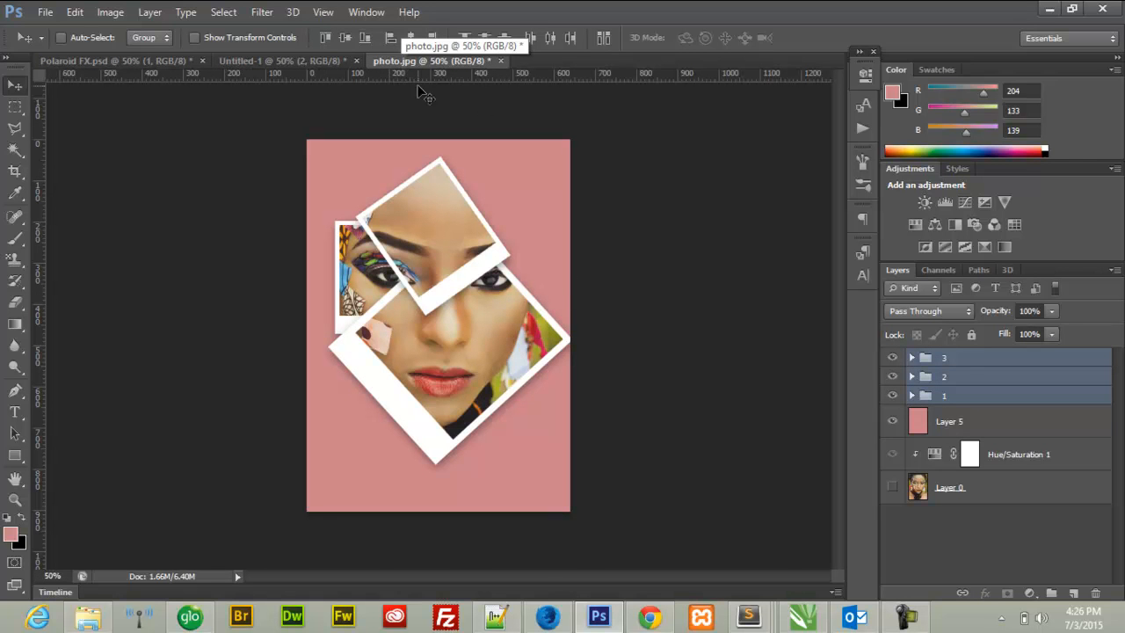
Step: Switch to Chrome to open a new browser tab and return to Photoshop
left_click(650, 617)
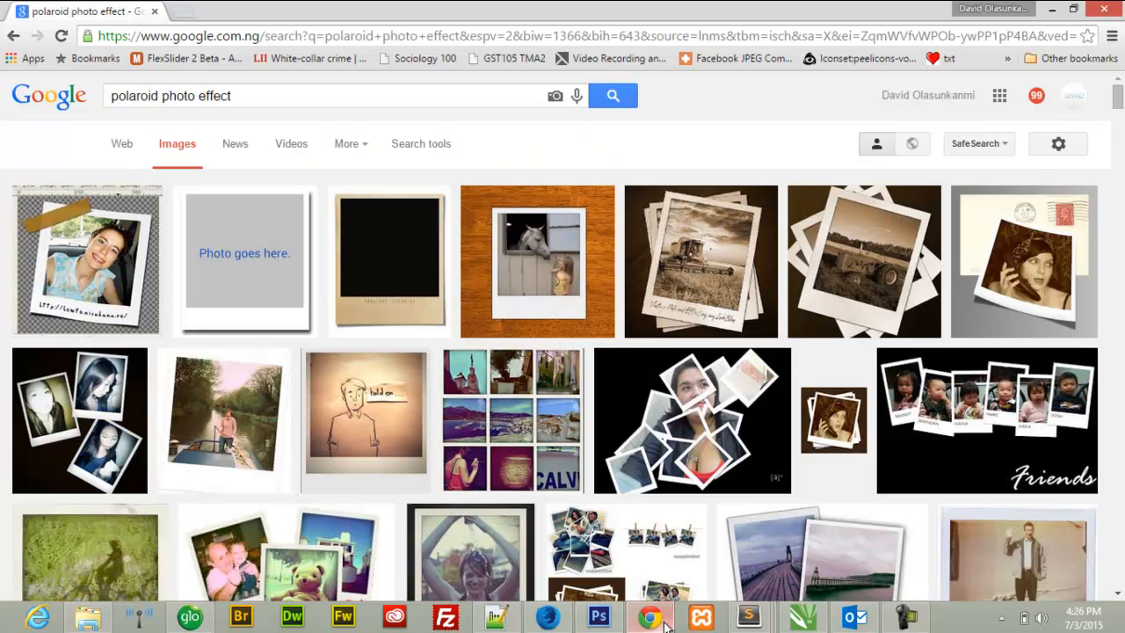
left_click(181, 11)
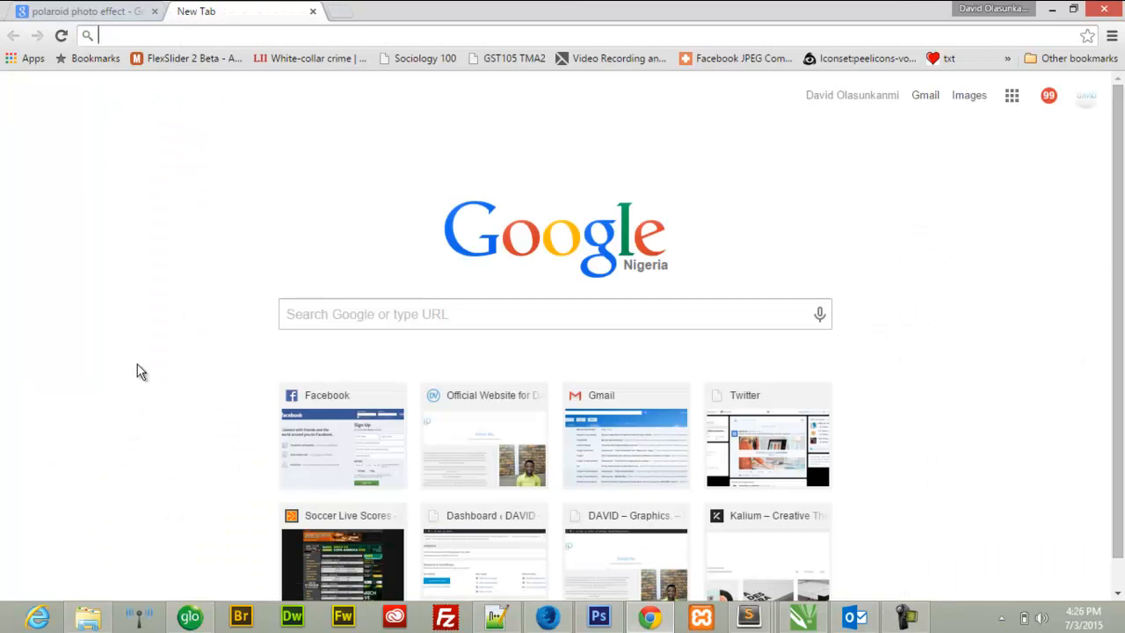
left_click(88, 617)
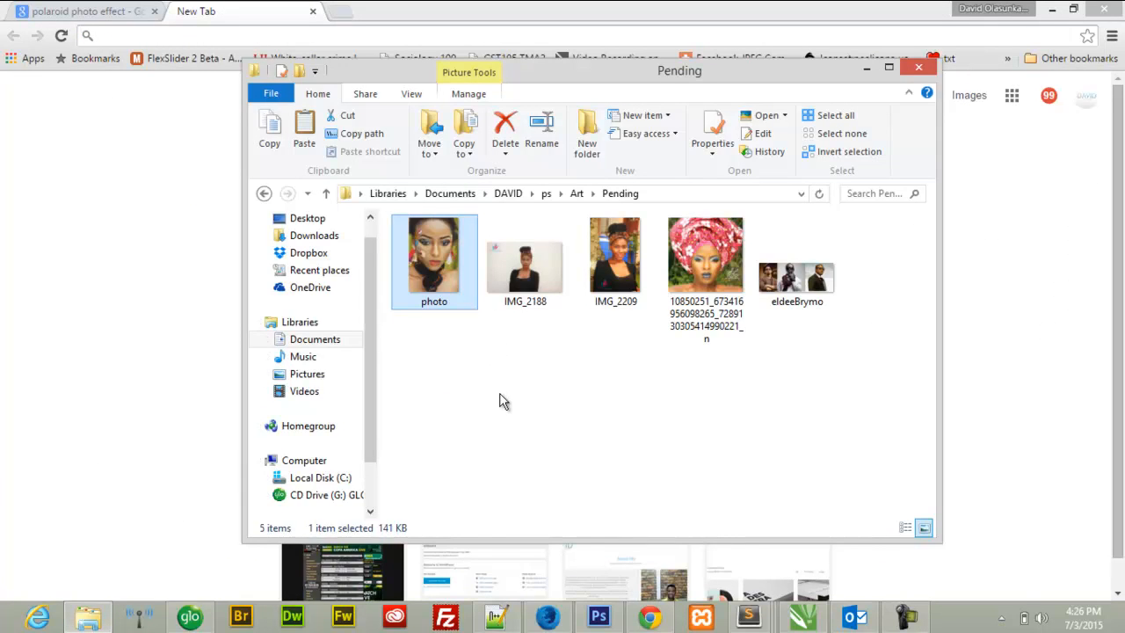
left_click(598, 617)
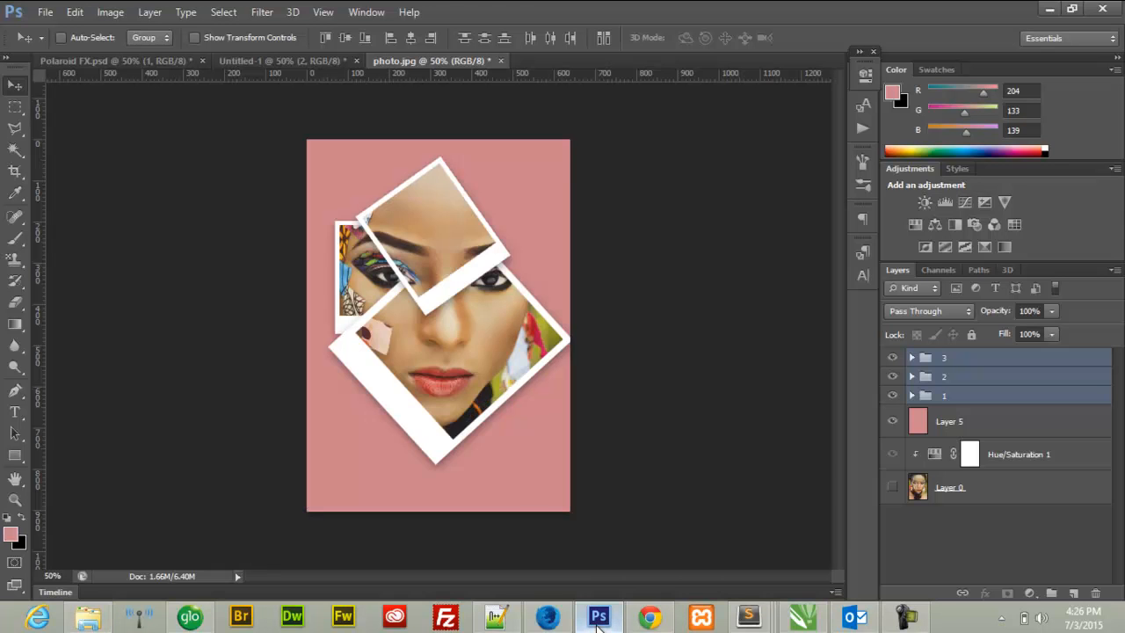
Step: Switch to File Explorer, rename the photo image in the Pending folder as 1, and open it in Photoshop
left_click(113, 620)
mouse_move(430, 274)
left_mouse_down()
mouse_move(5, 403)
mouse_move(448, 283)
left_mouse_up()
left_click_drag(540, 60, 643, 78)
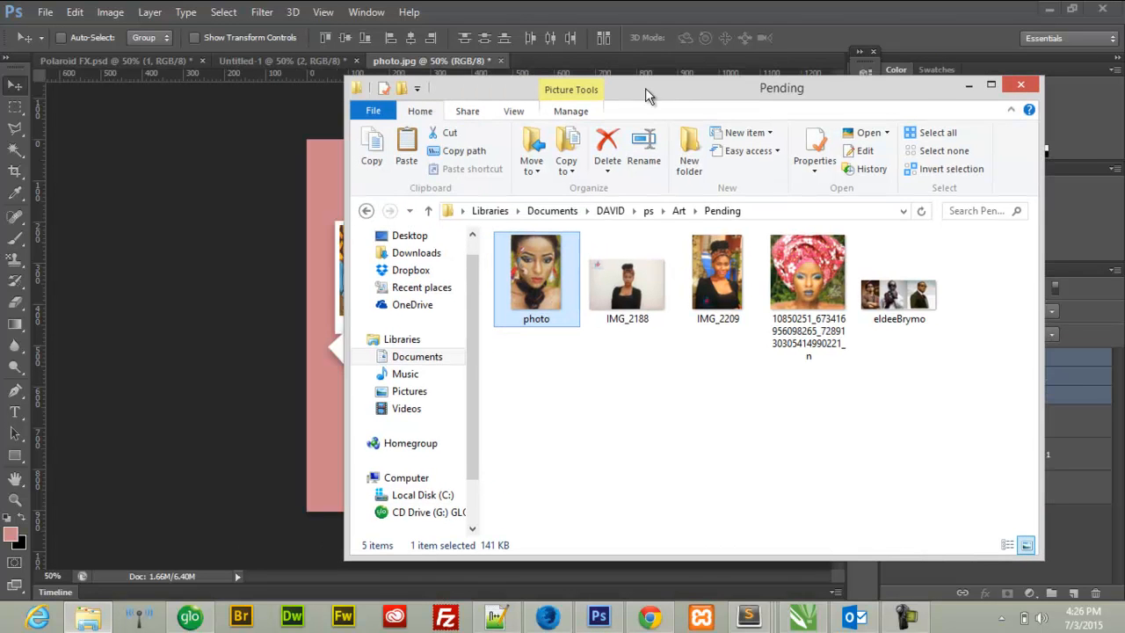
right_click(539, 309)
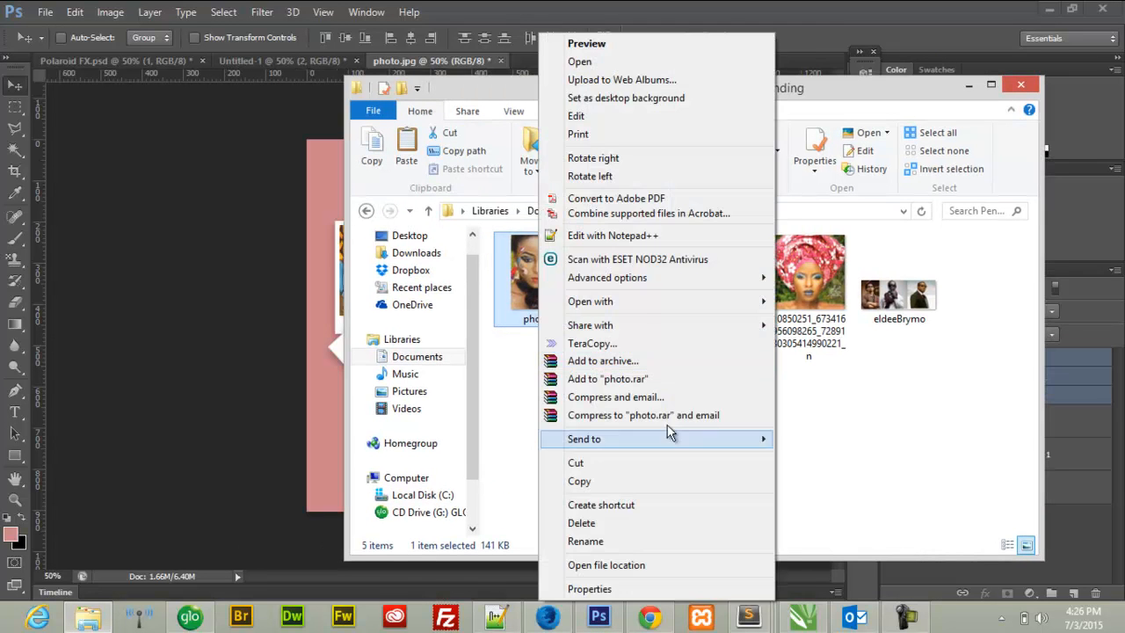
left_click(632, 540)
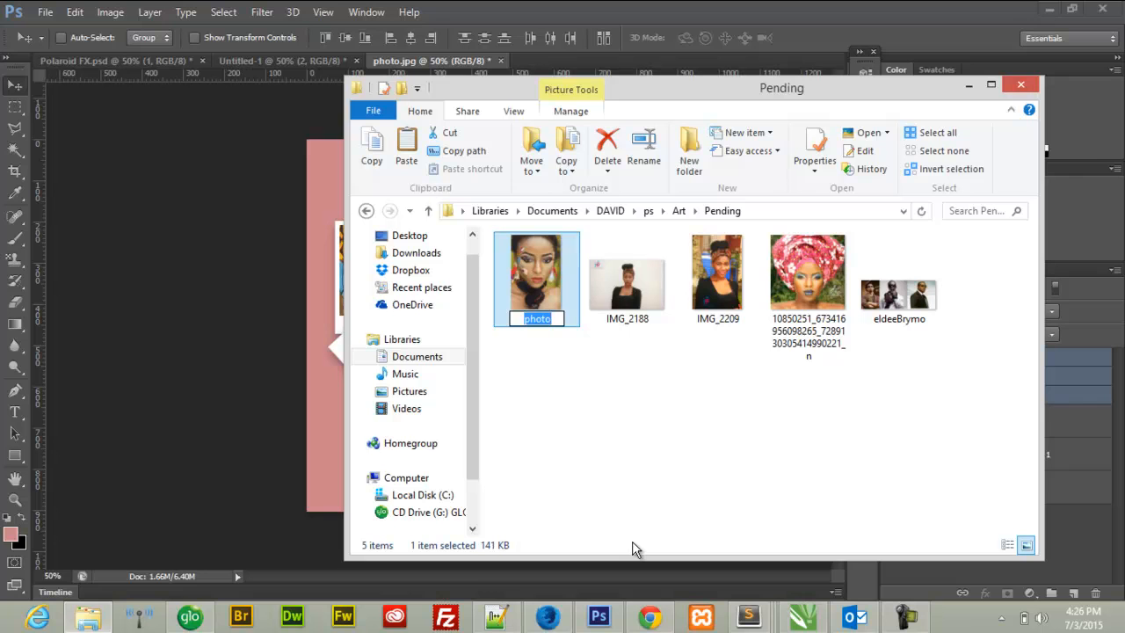
type("1")
key("Return")
left_click_drag(545, 323, 5, 341)
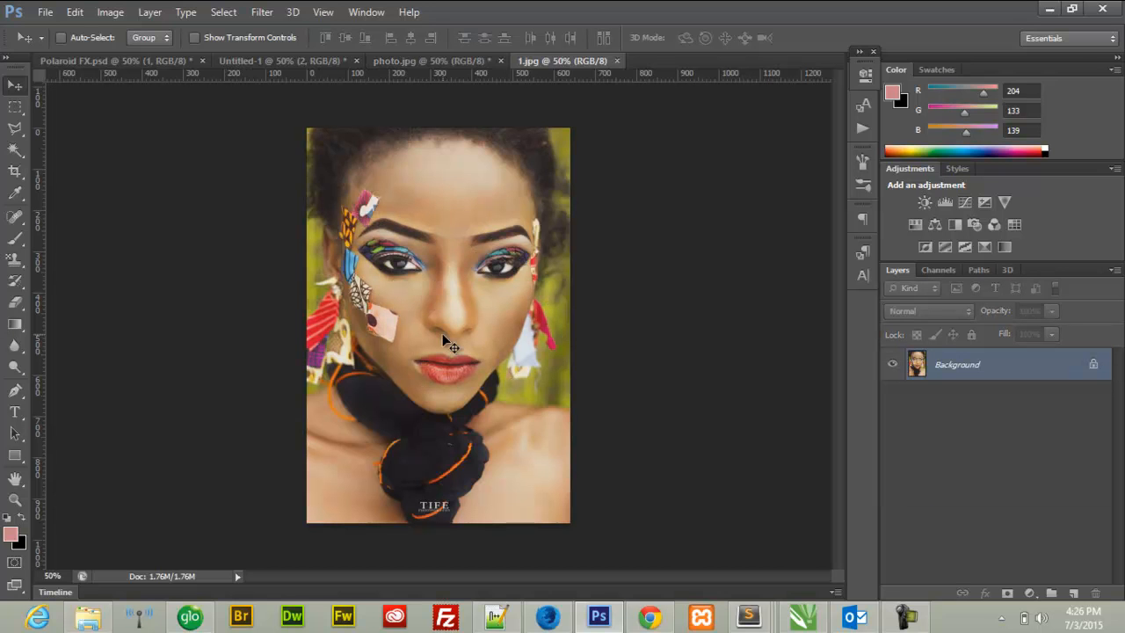
Step: Crop away the bottom strip of the portrait containing the TIFE Photography watermark
key("z")
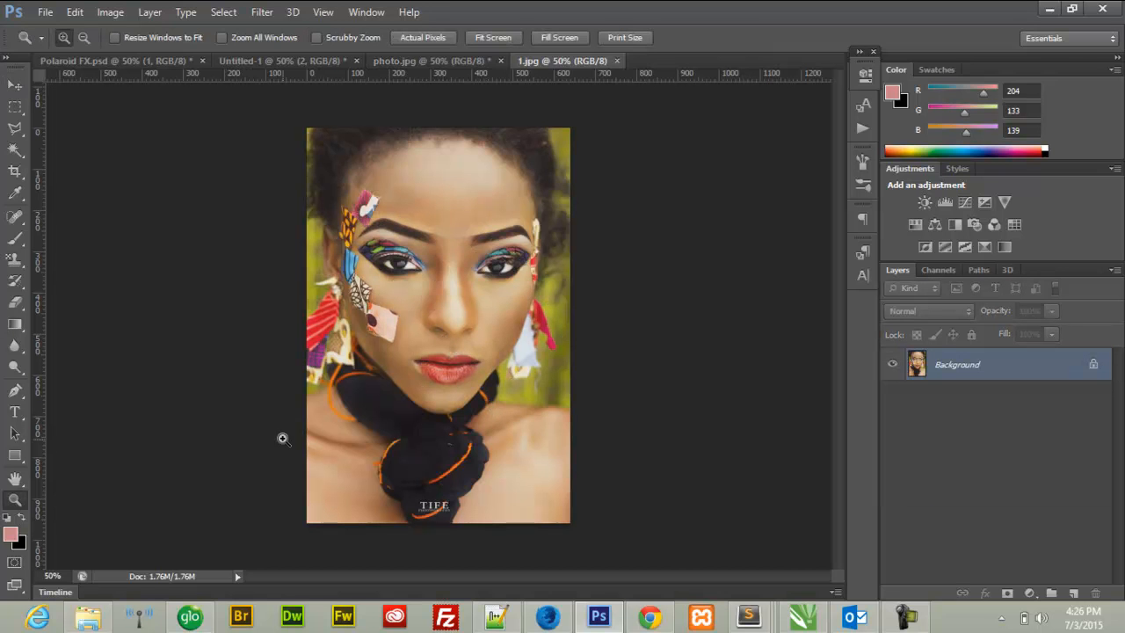
left_click_drag(294, 467, 598, 550)
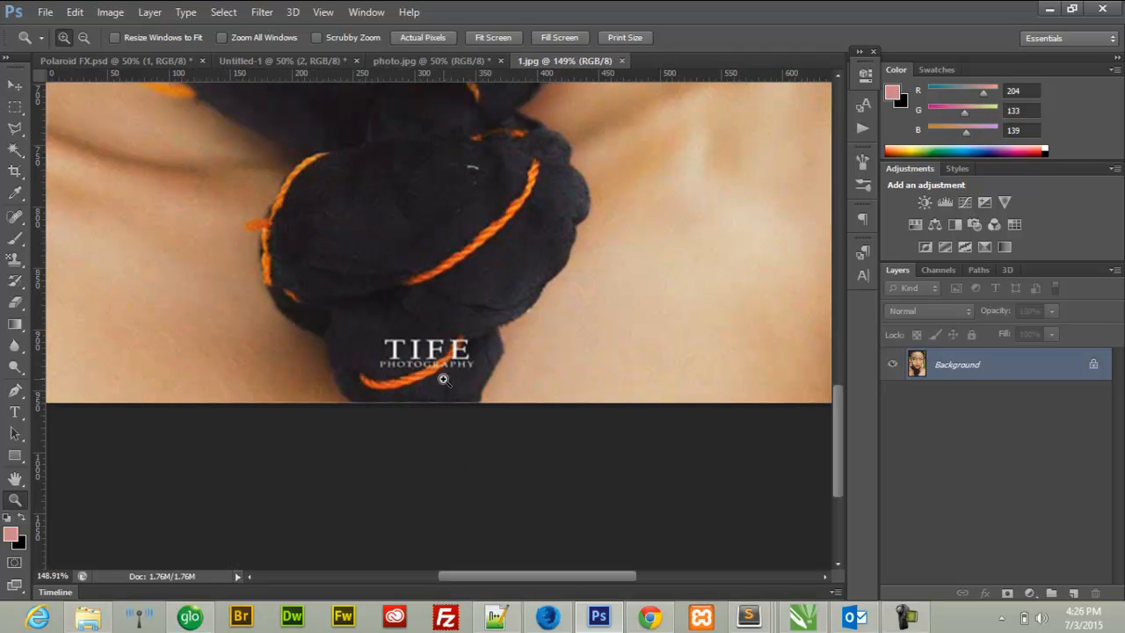
key("ctrl+0")
key("ctrl+minus")
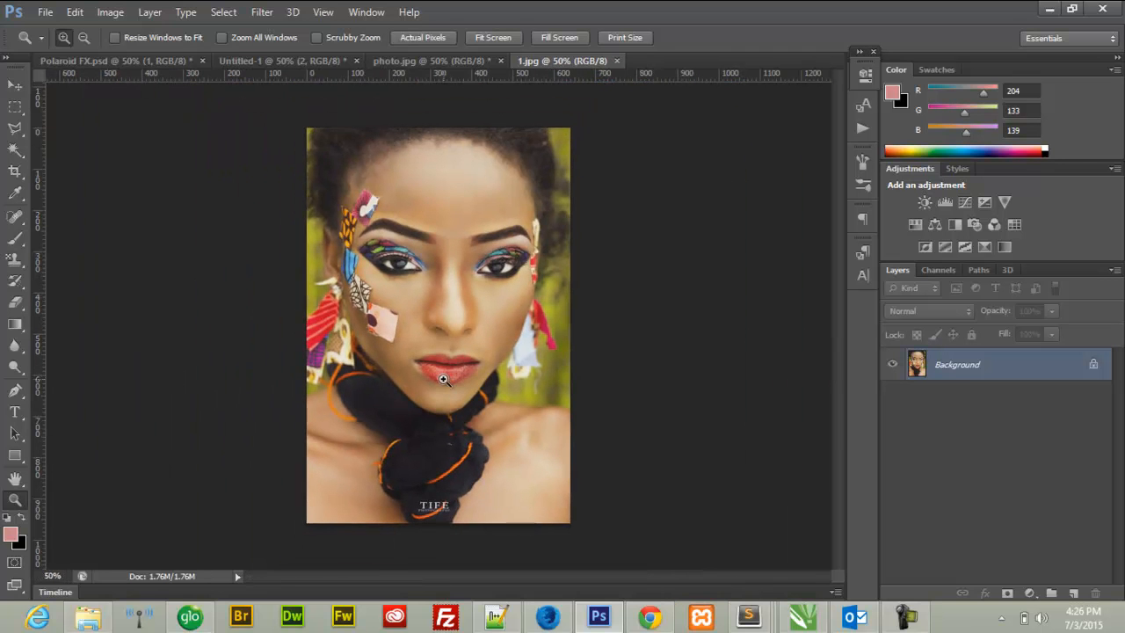
key("c")
left_click_drag(439, 523, 439, 511)
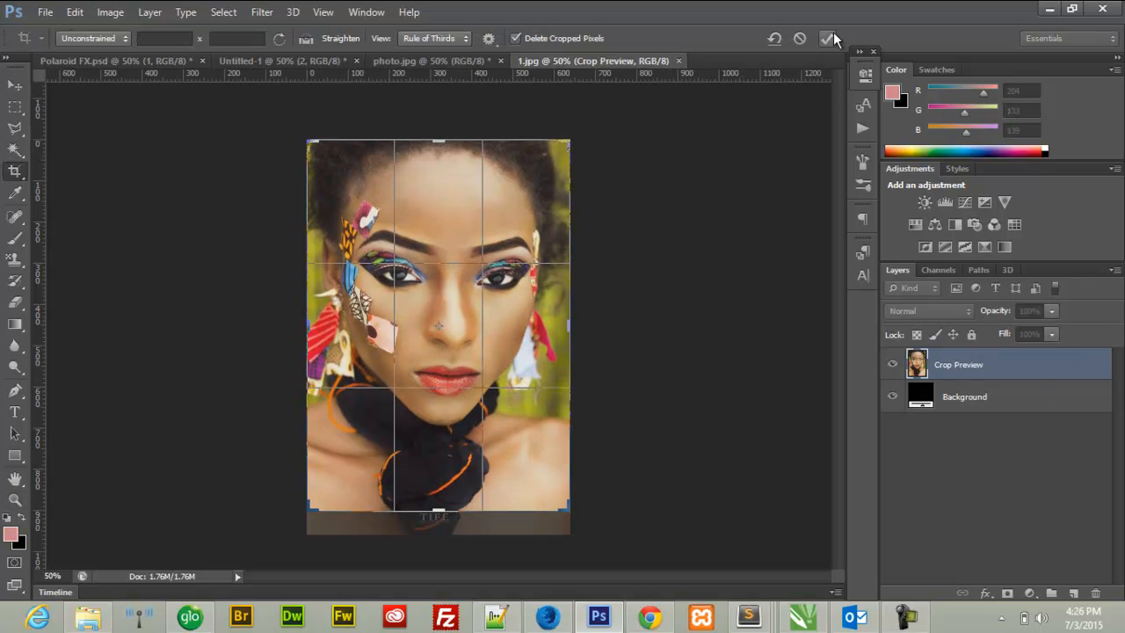
left_click(828, 38)
left_click(671, 619)
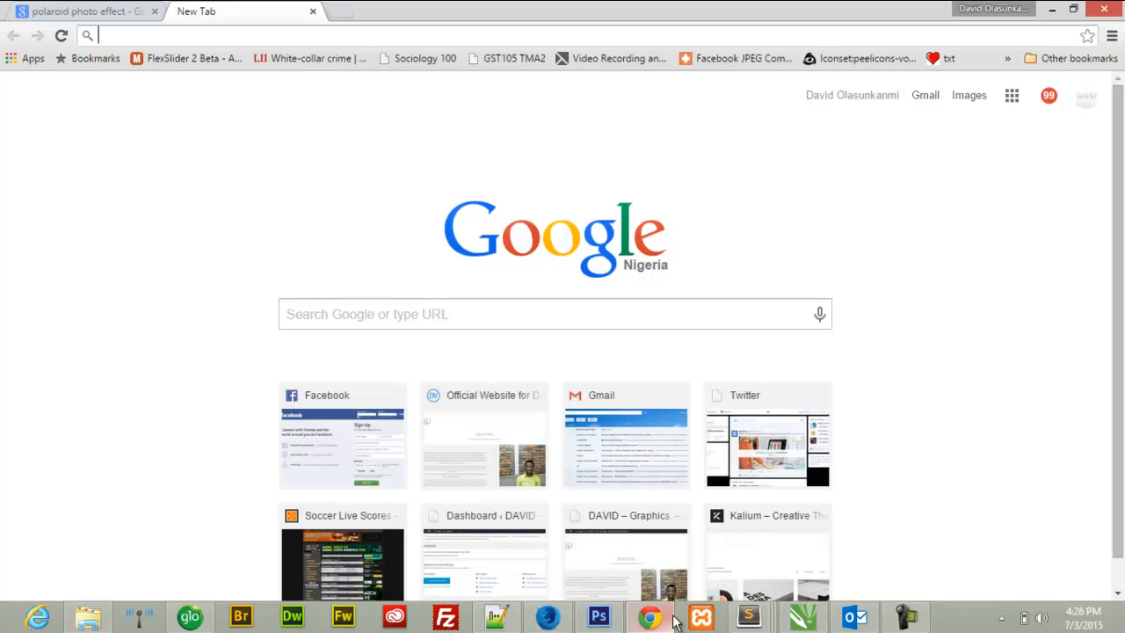
left_click(579, 59)
type("ti")
key("Return")
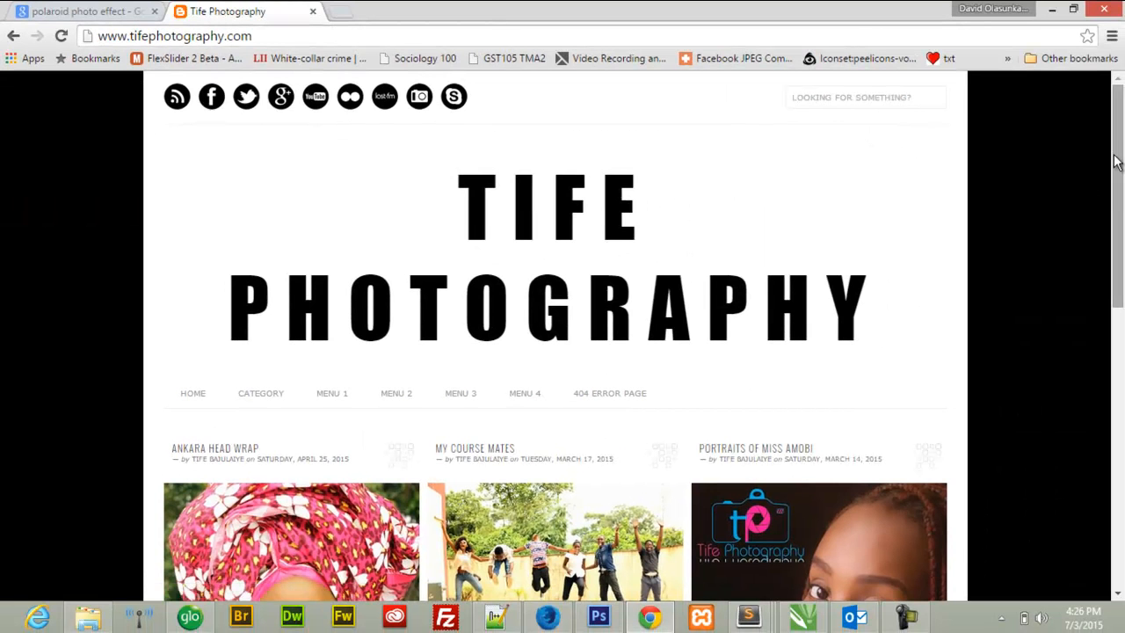
left_click_drag(1116, 161, 919, 168)
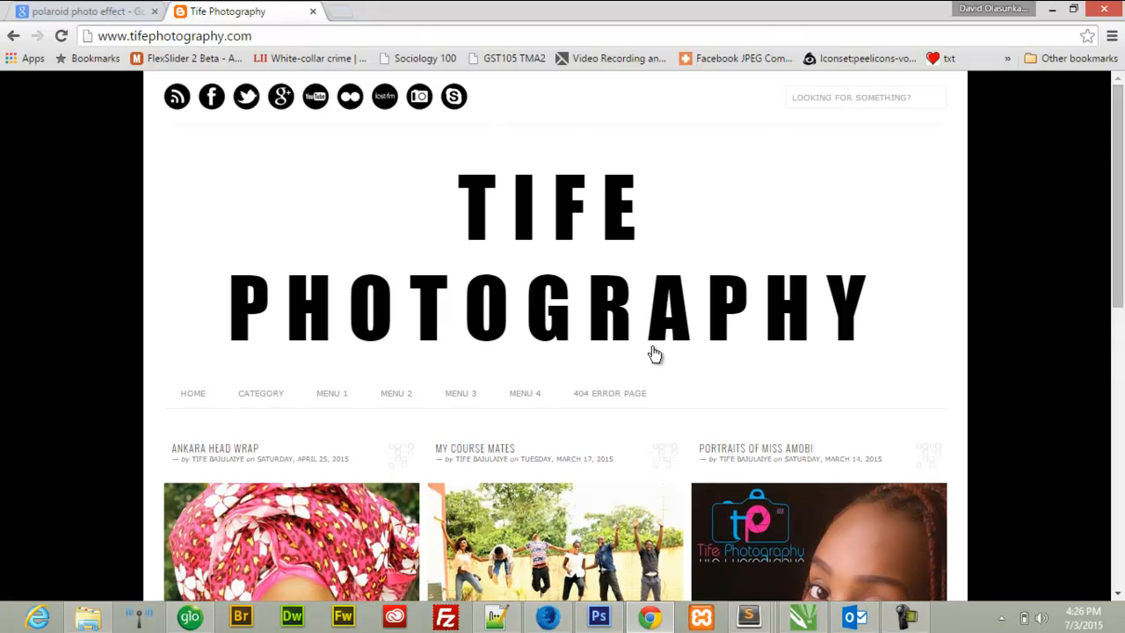
Step: Return to Photoshop, finish the crop, and convert the locked Background into a regular layer
left_click(602, 620)
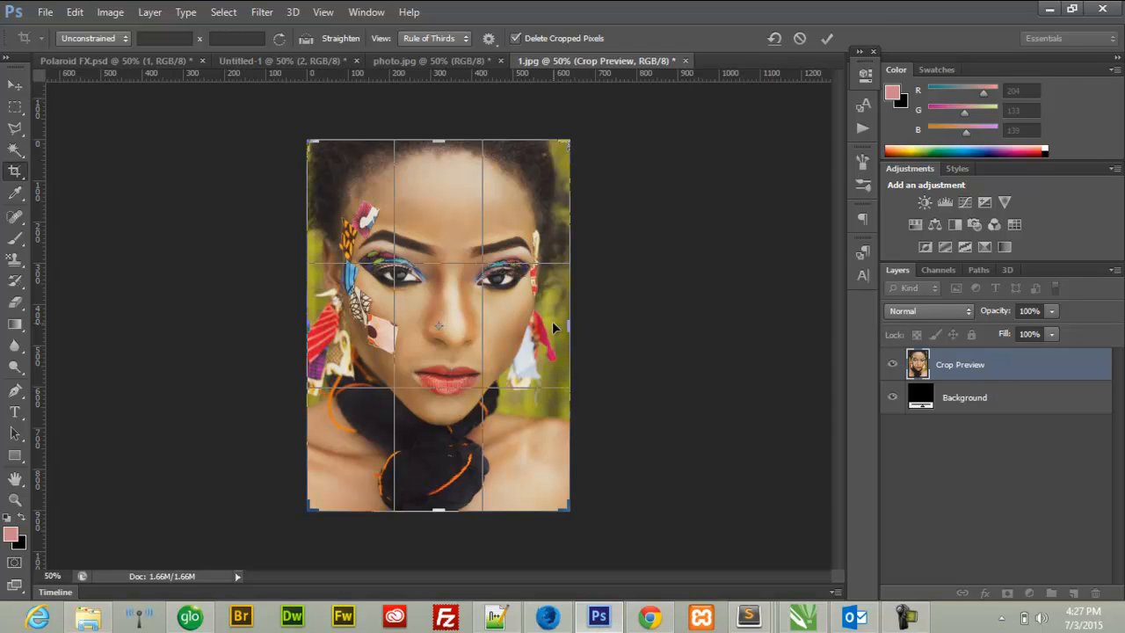
left_click(828, 39)
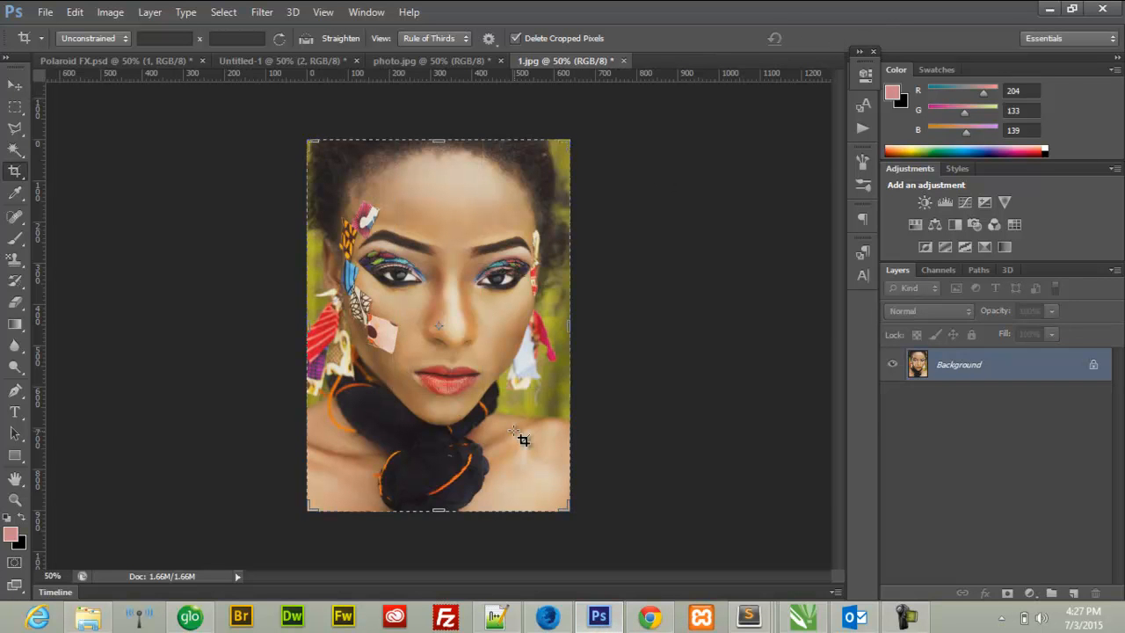
key("v")
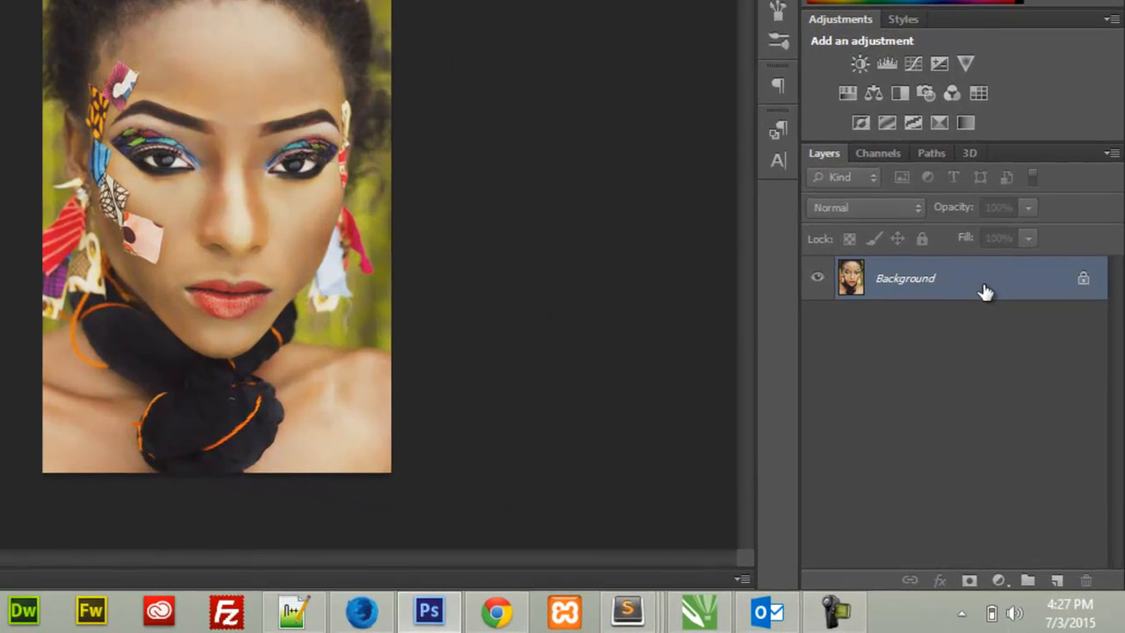
double_click(985, 292, "alt")
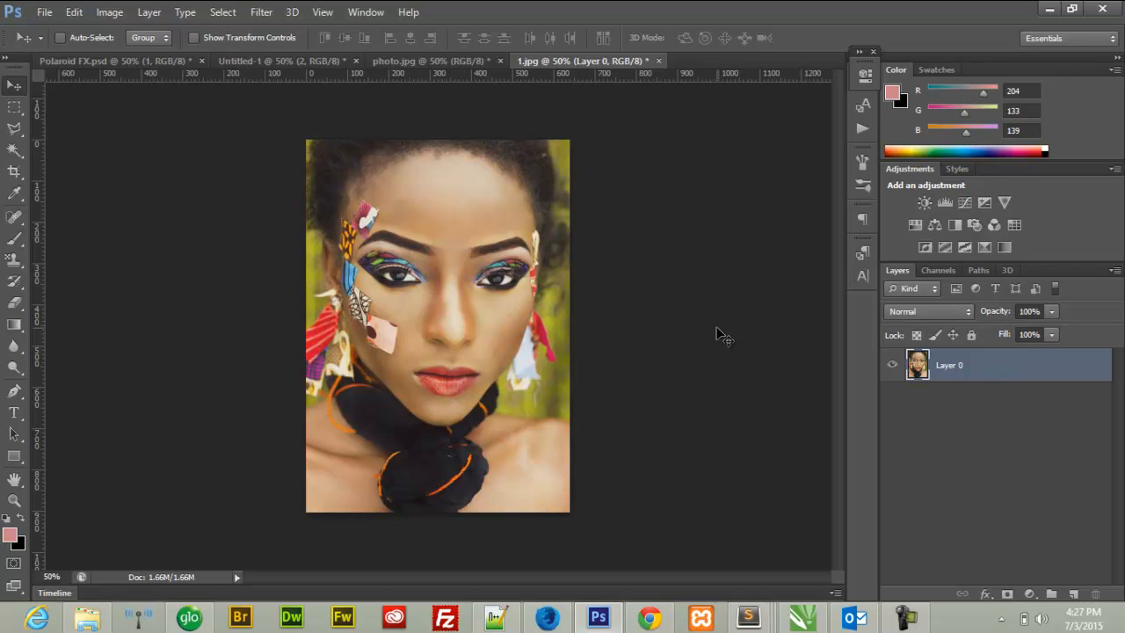
Step: Make a rectangular marquee selection about 216 by 200 px around the nose, between the two eyes
key("m")
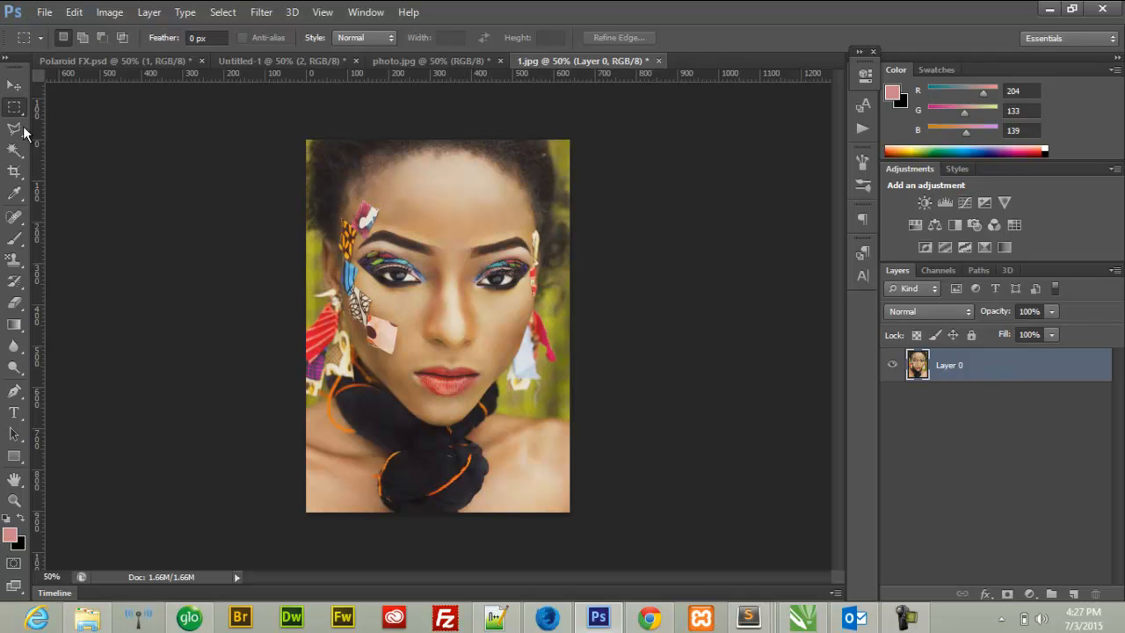
left_click_drag(404, 260, 493, 341)
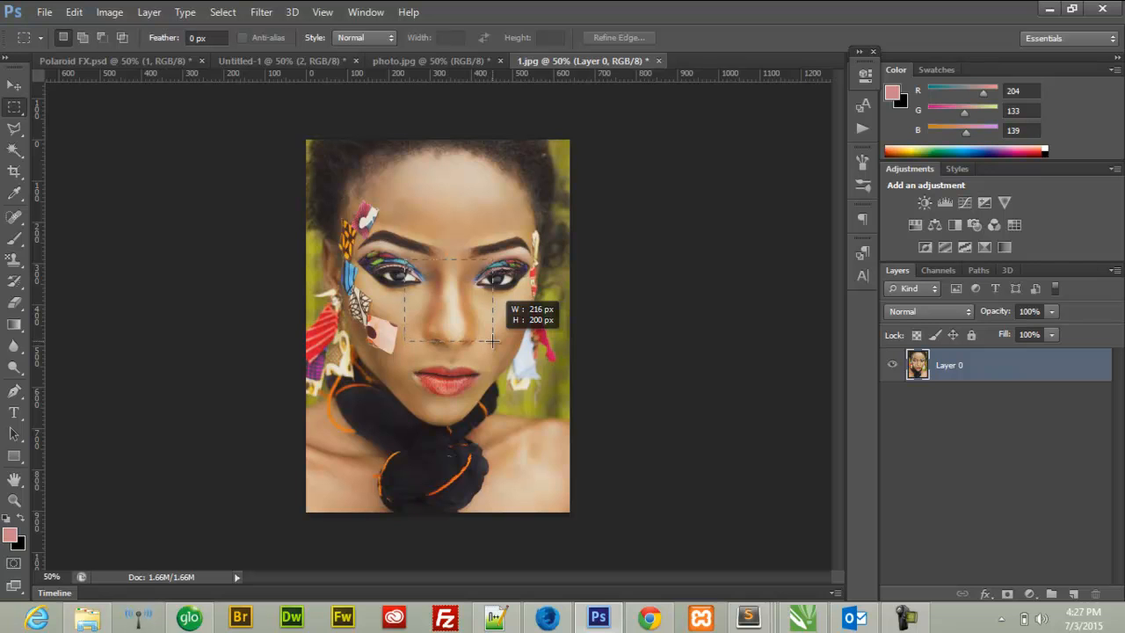
left_click_drag(494, 341, 493, 342)
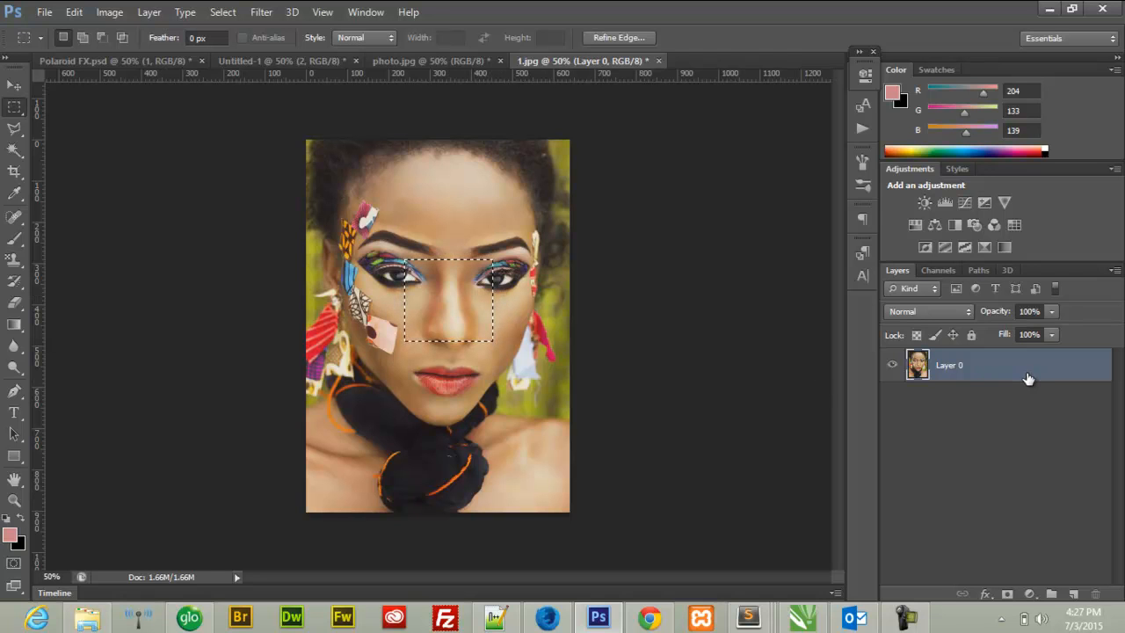
Step: Copy the selected nose area onto its own new layer and leave nothing selected
key("ctrl+j")
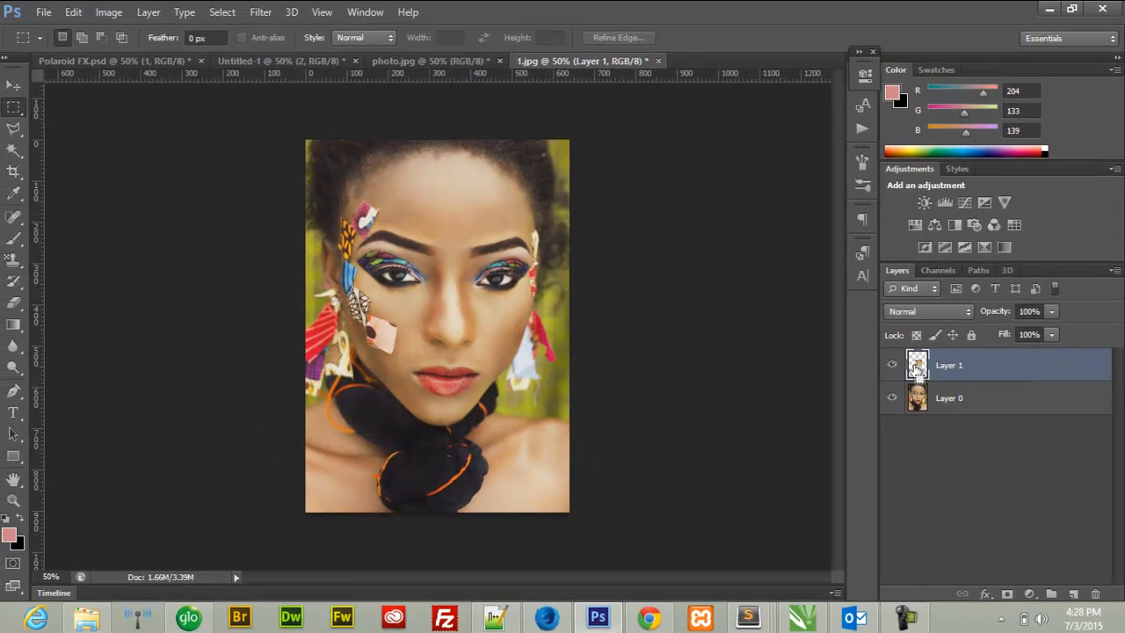
left_click(916, 369, "ctrl")
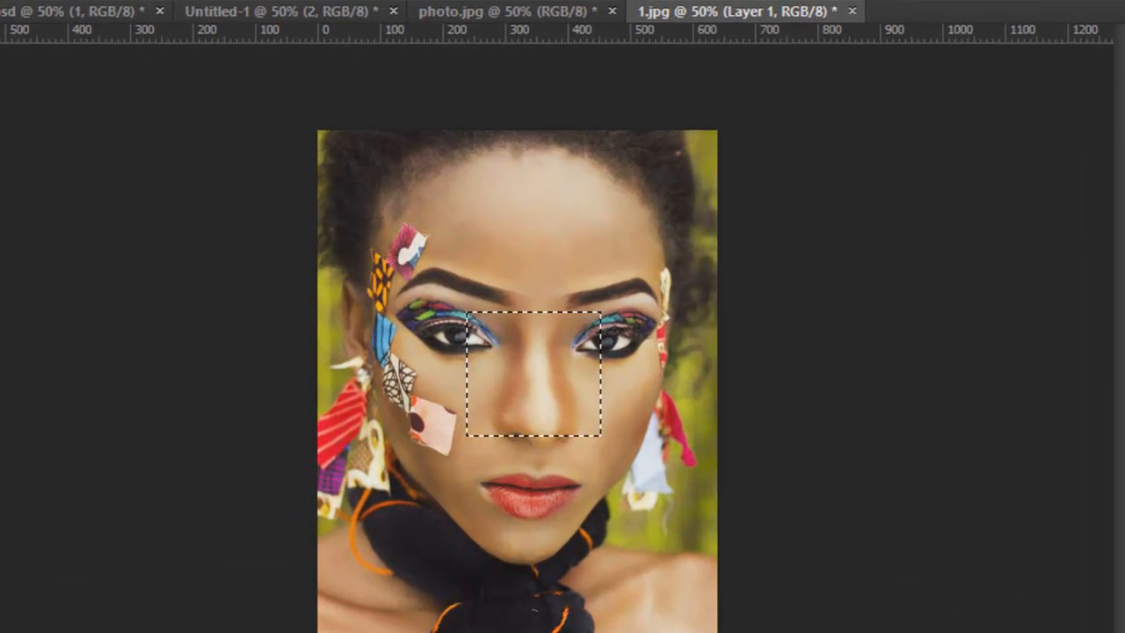
key("ctrl+d")
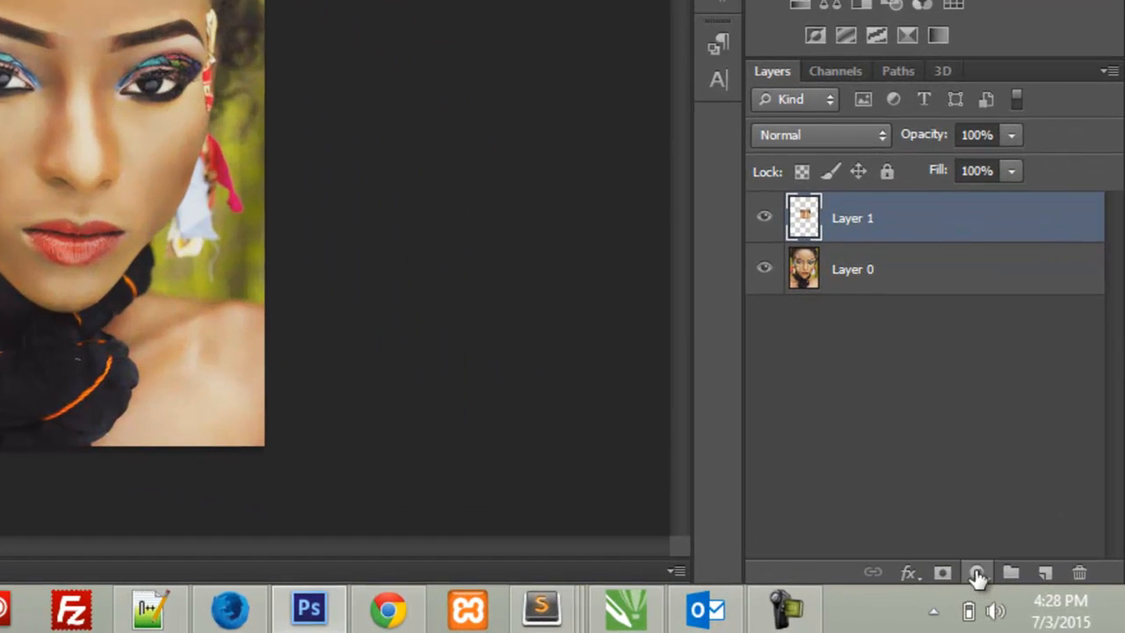
Step: Add a Hue/Saturation adjustment layer with Saturation at -100 and clip it to the copied nose layer
left_click(977, 574)
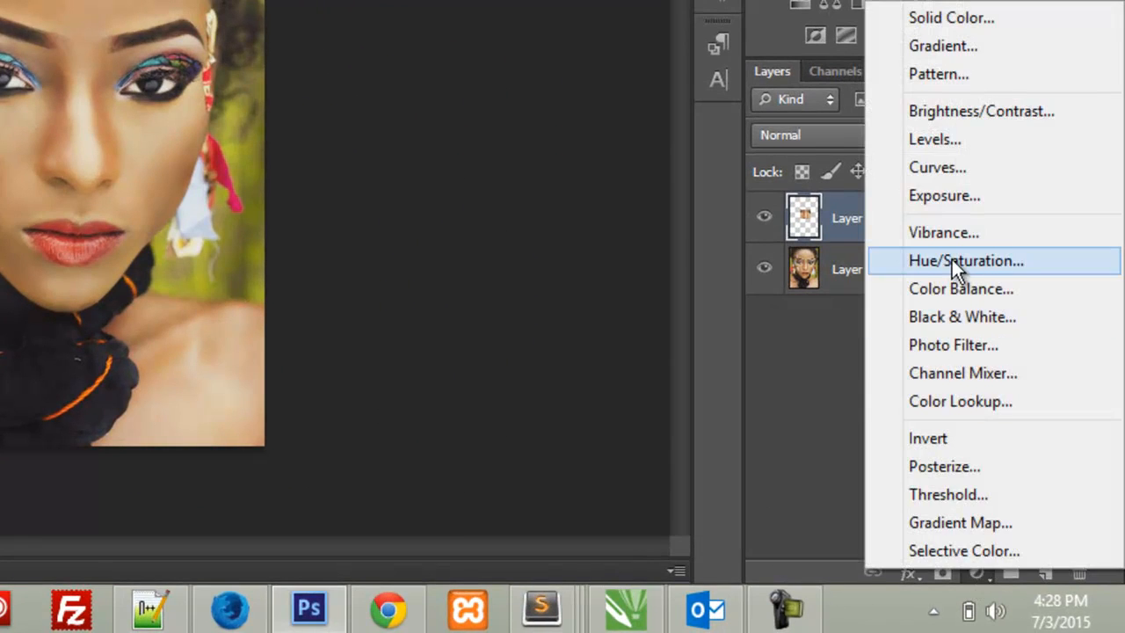
left_click(952, 262)
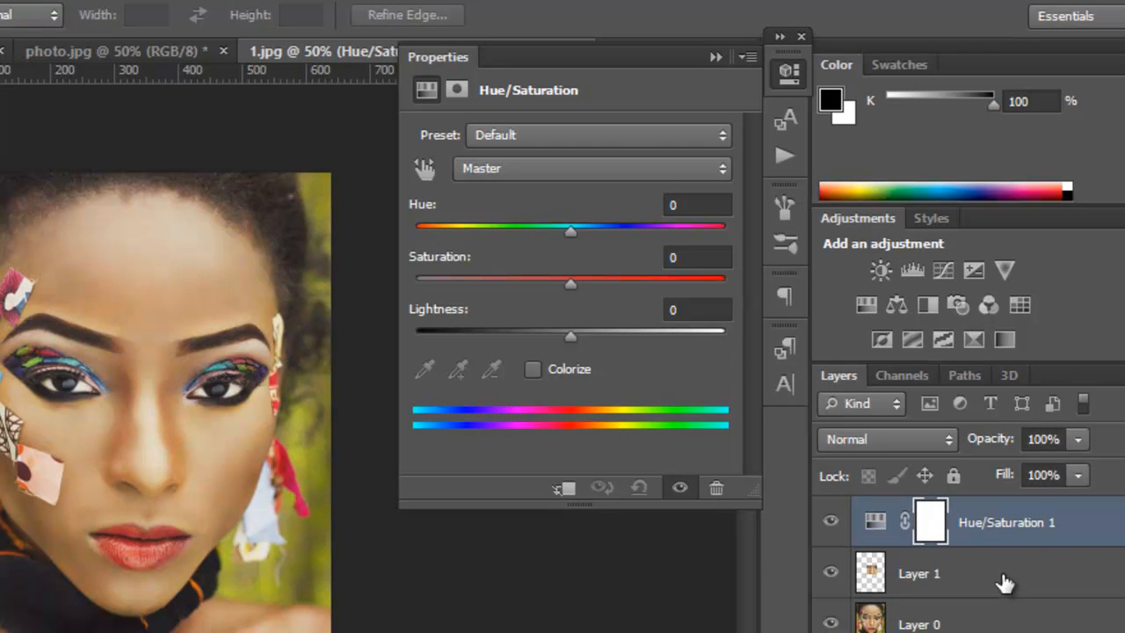
left_click_drag(572, 278, 193, 238)
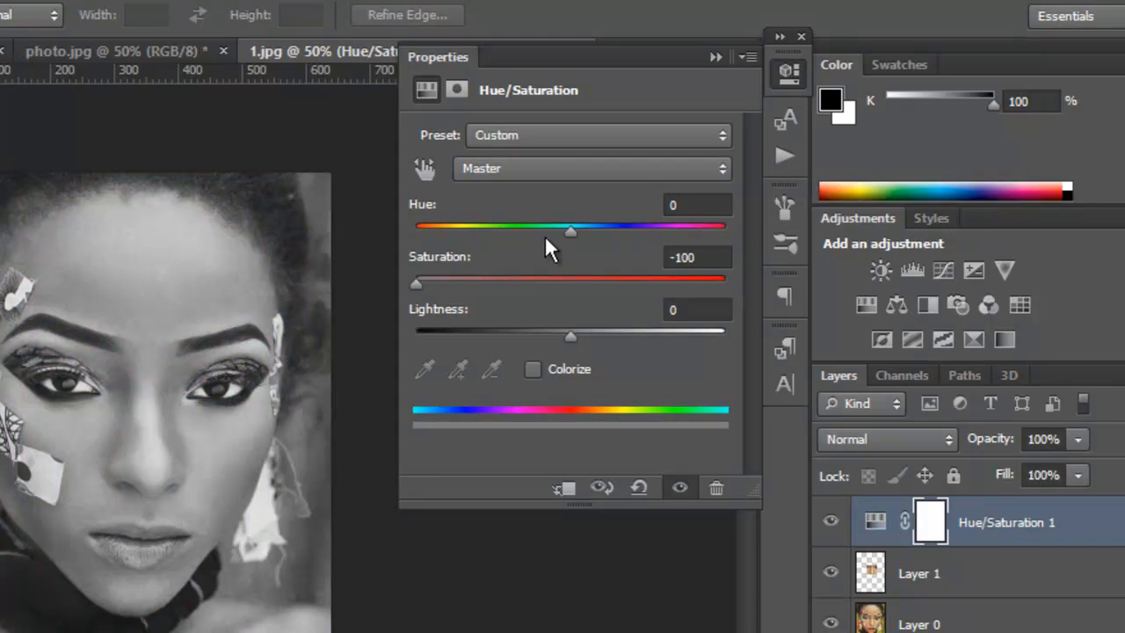
key("v")
left_click(794, 68)
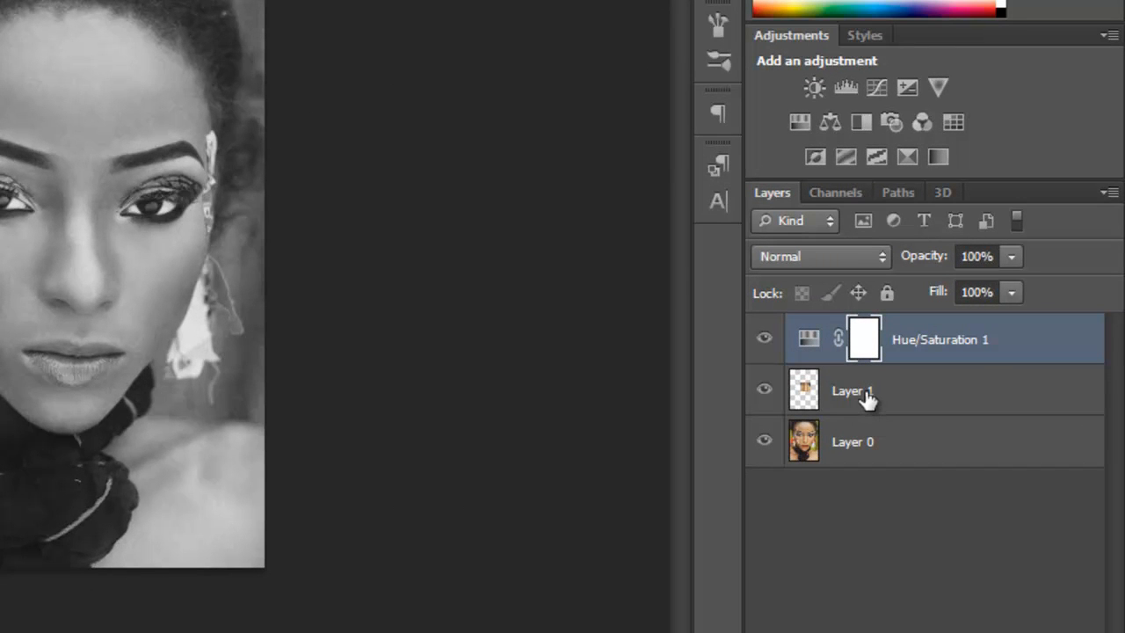
left_click(956, 362, "alt")
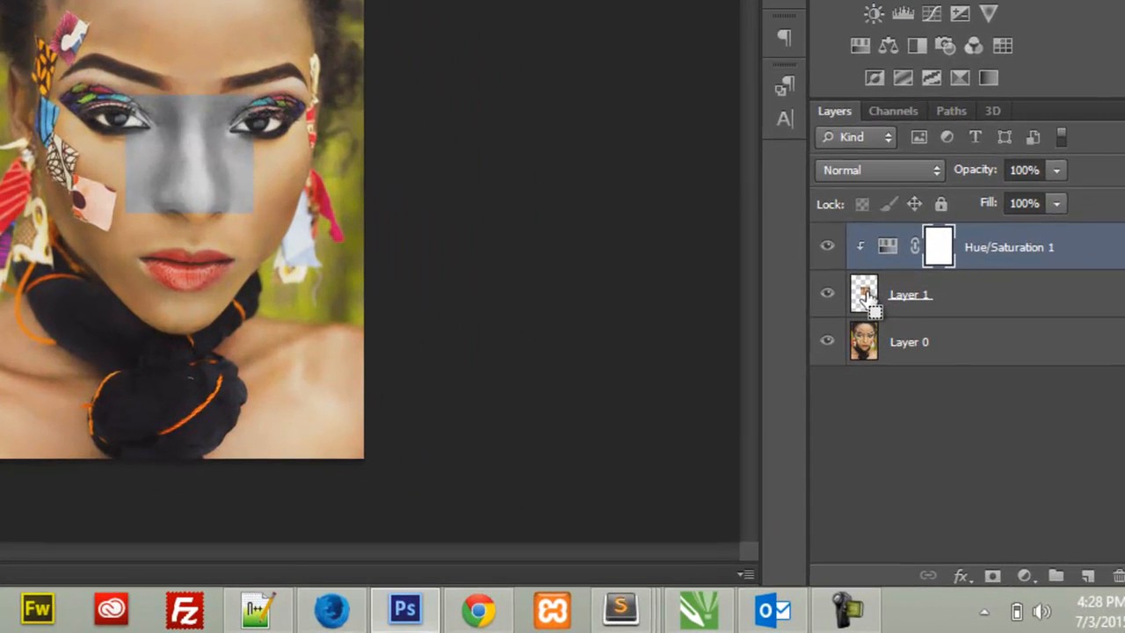
Step: Load the nose layer's outline as a selection and enlarge it to about 110% width and 131% height, extending furthest below the nose
left_click(865, 297, "ctrl")
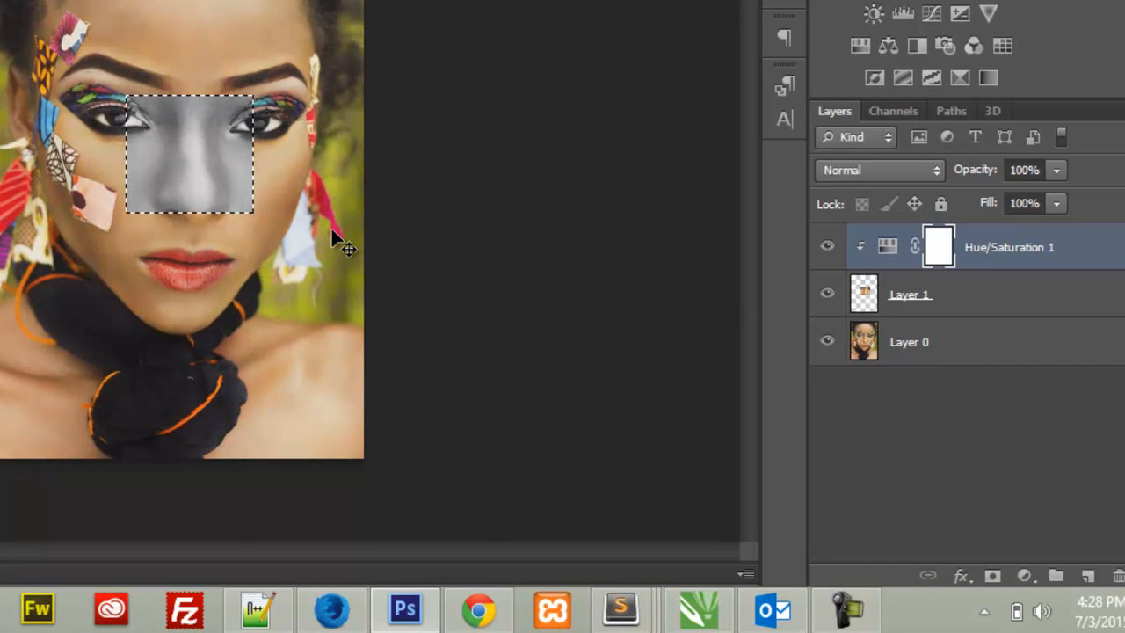
key("ctrl+plus")
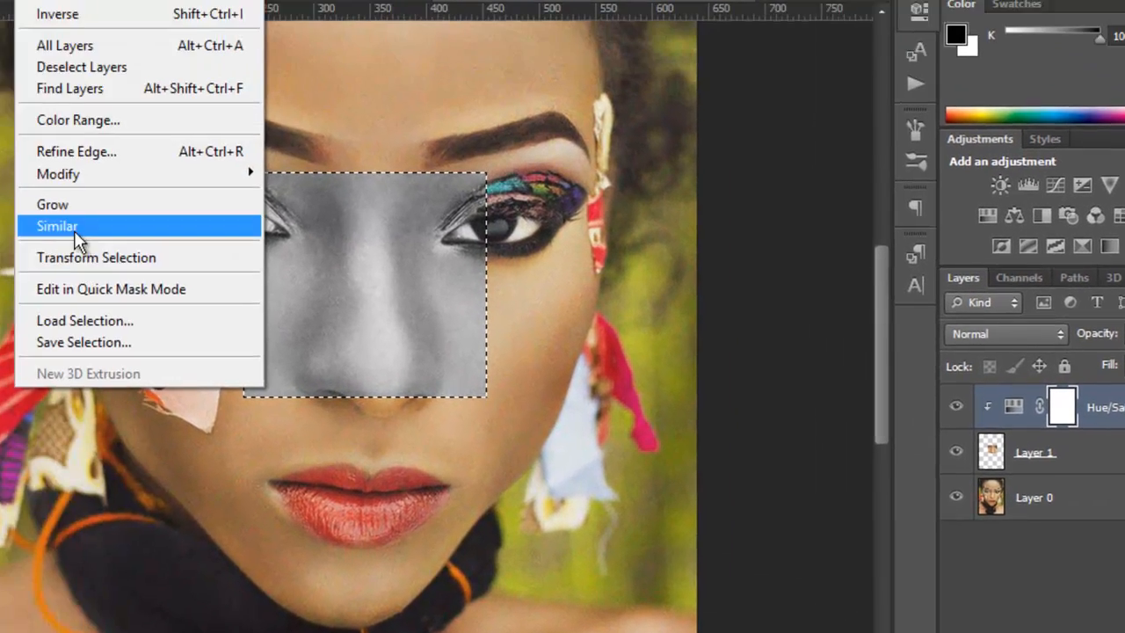
left_click(96, 255)
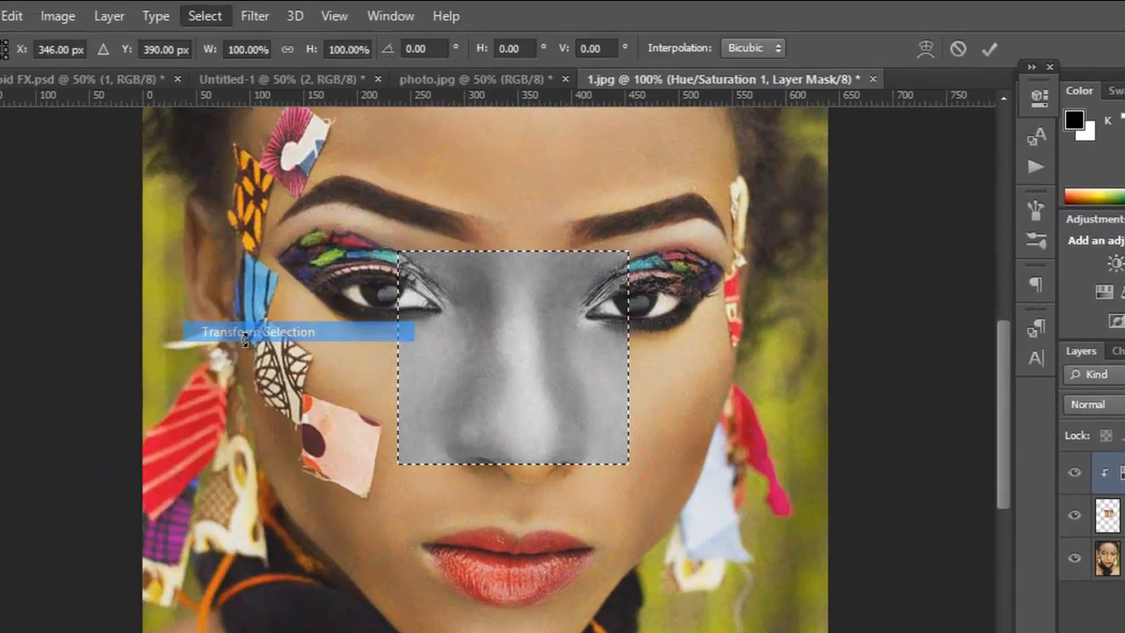
left_click_drag(514, 463, 515, 510)
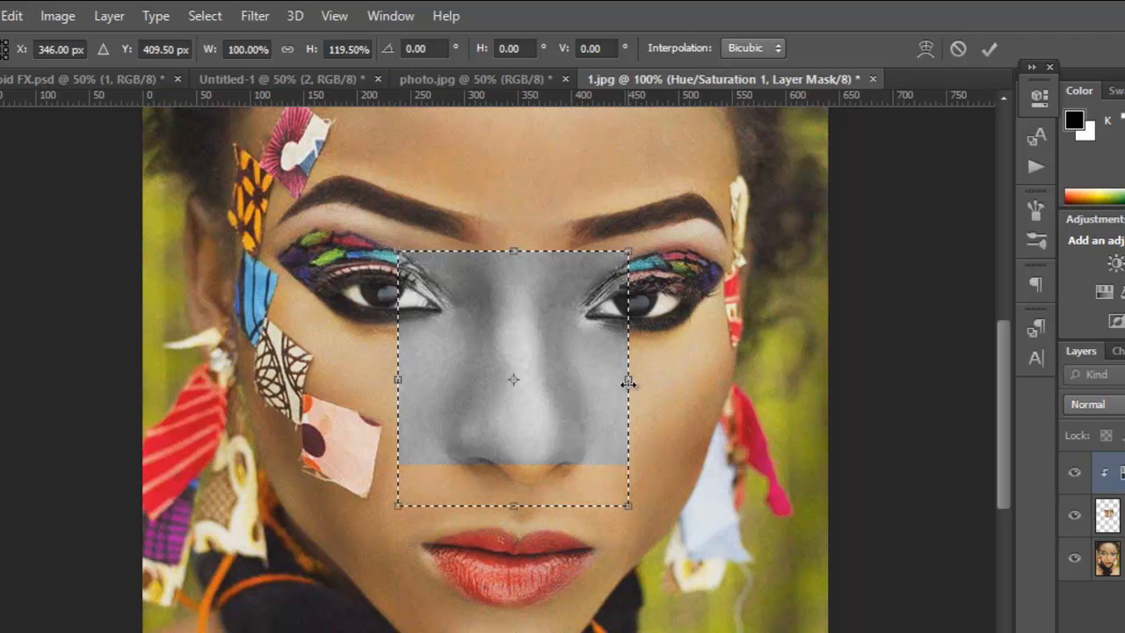
left_click_drag(630, 383, 639, 383)
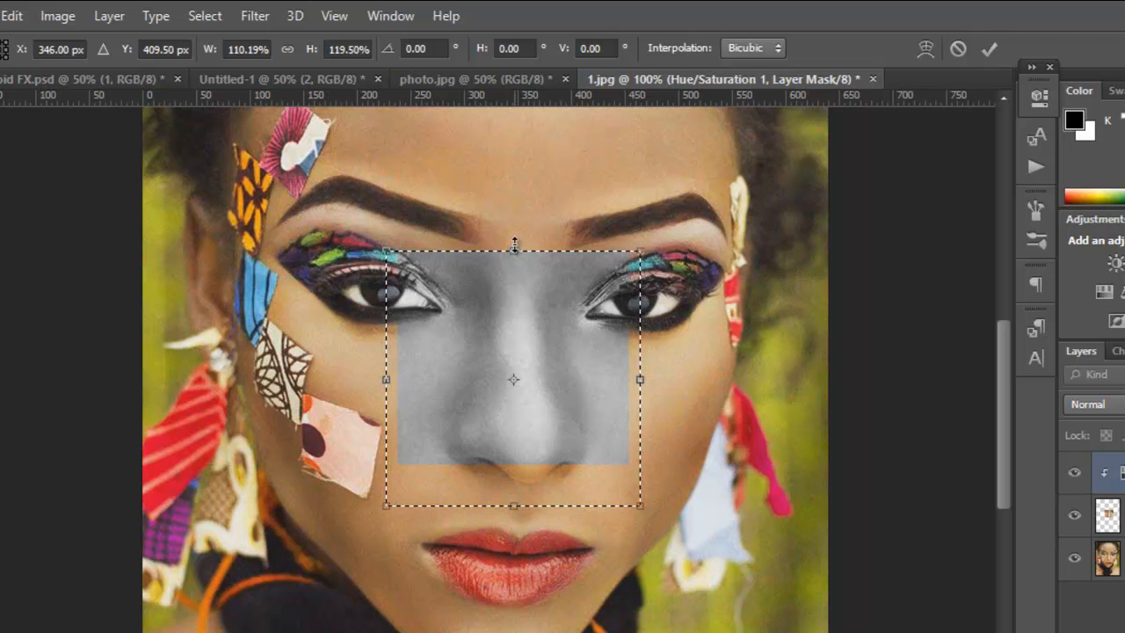
left_click_drag(514, 238, 514, 231)
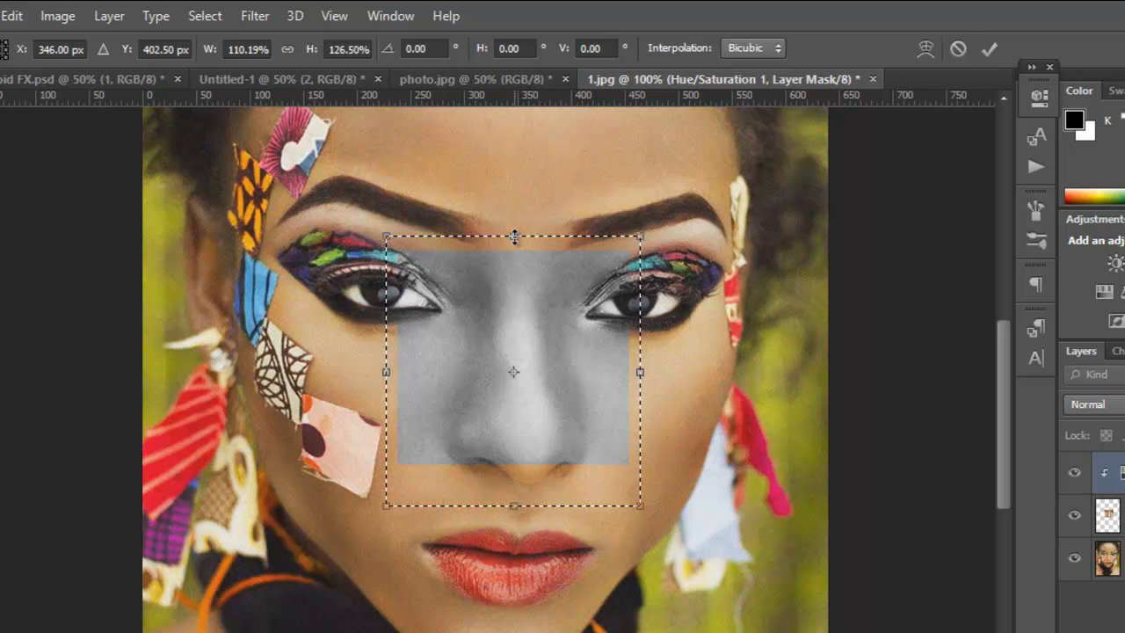
left_click_drag(516, 513, 515, 519)
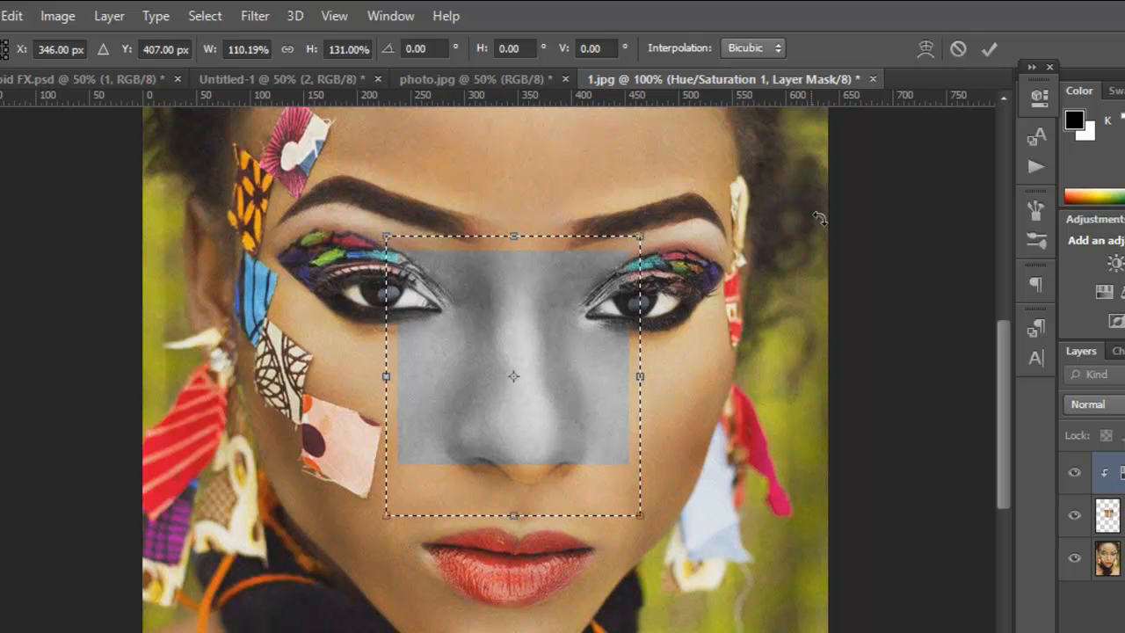
left_click(991, 48)
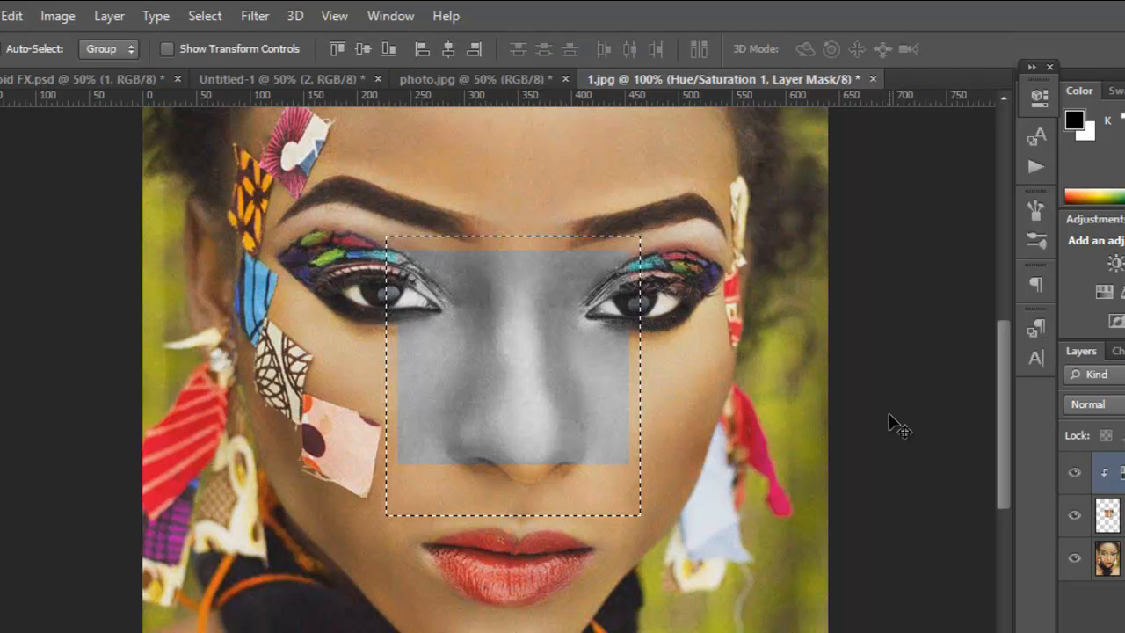
key("ctrl+minus")
key("ctrl+minus")
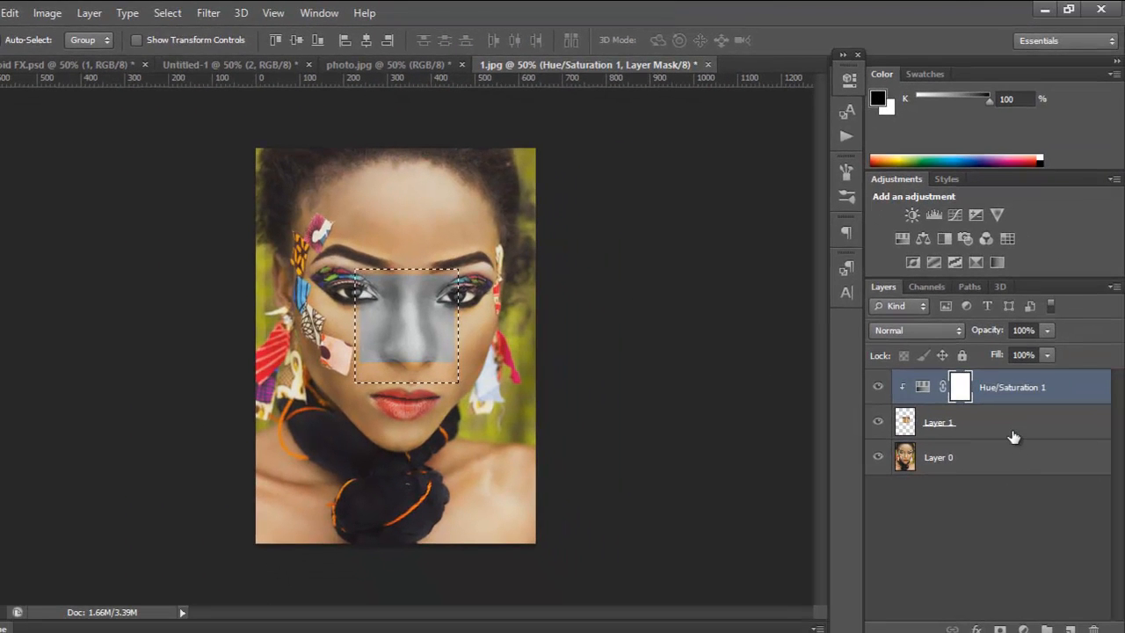
Step: Add a new empty layer directly beneath the copied nose layer, above the full portrait
left_click(1012, 434)
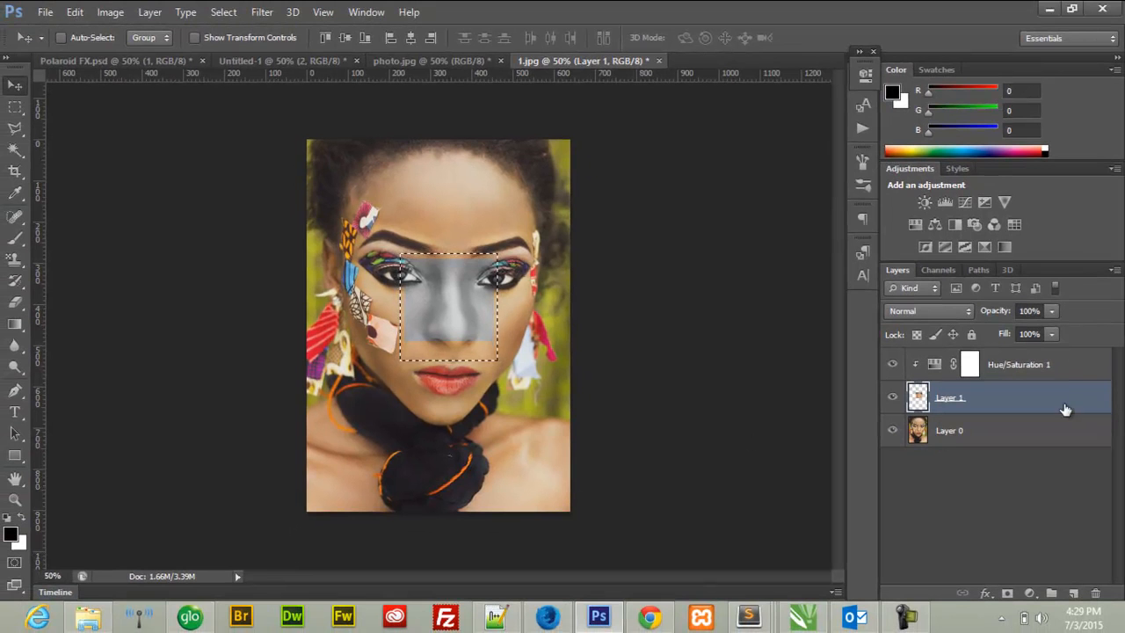
left_click(1075, 594)
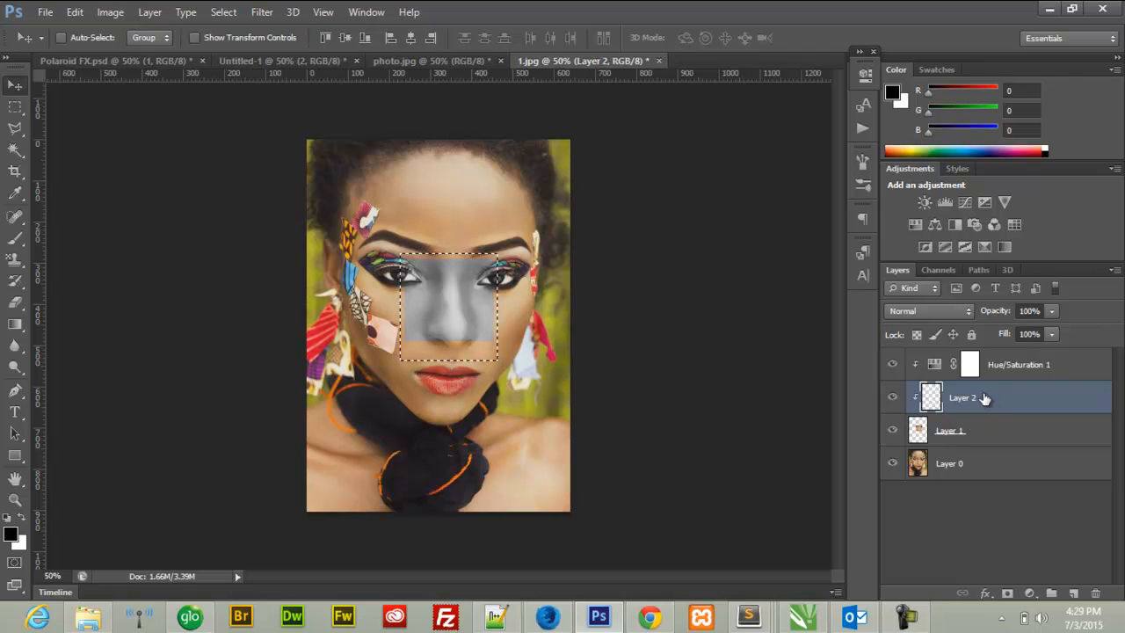
left_click_drag(981, 396, 1096, 594)
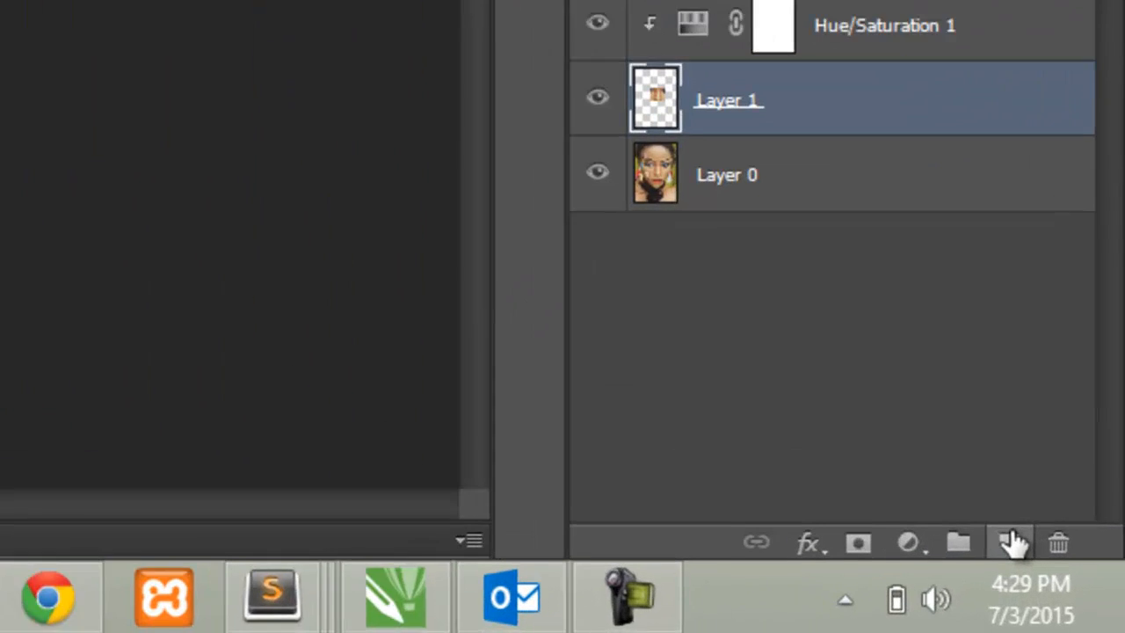
left_click(1075, 594)
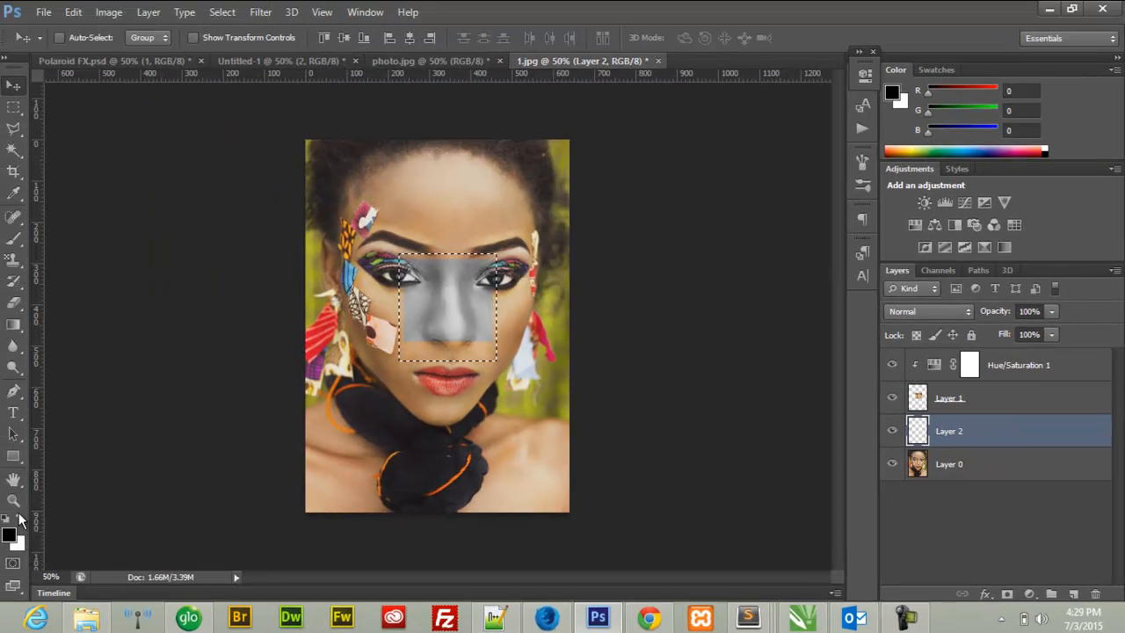
Step: Fill the enlarged selection on the new layer with white to form the polaroid frame, and clear the selection
left_click(19, 520)
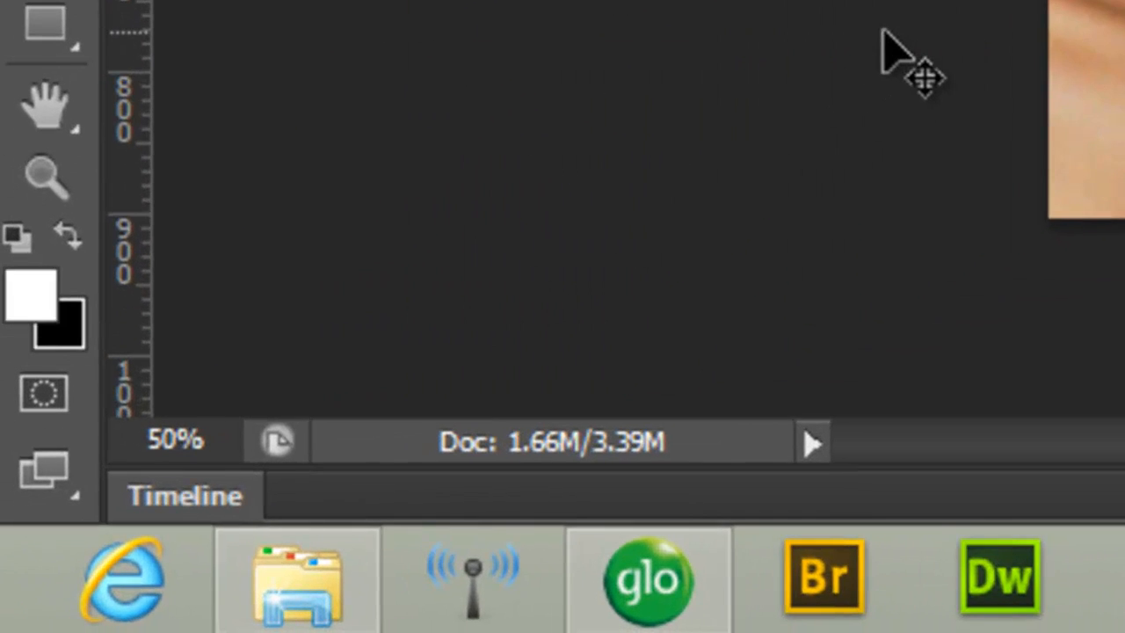
key("x")
key("b")
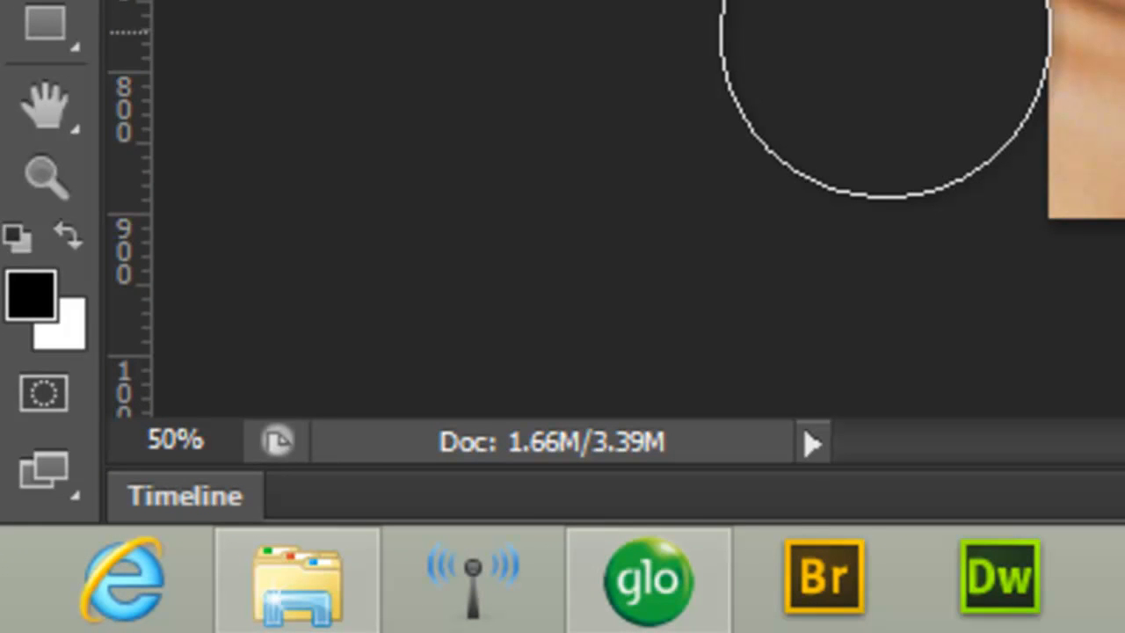
key("v")
key("x")
key("x")
key("x")
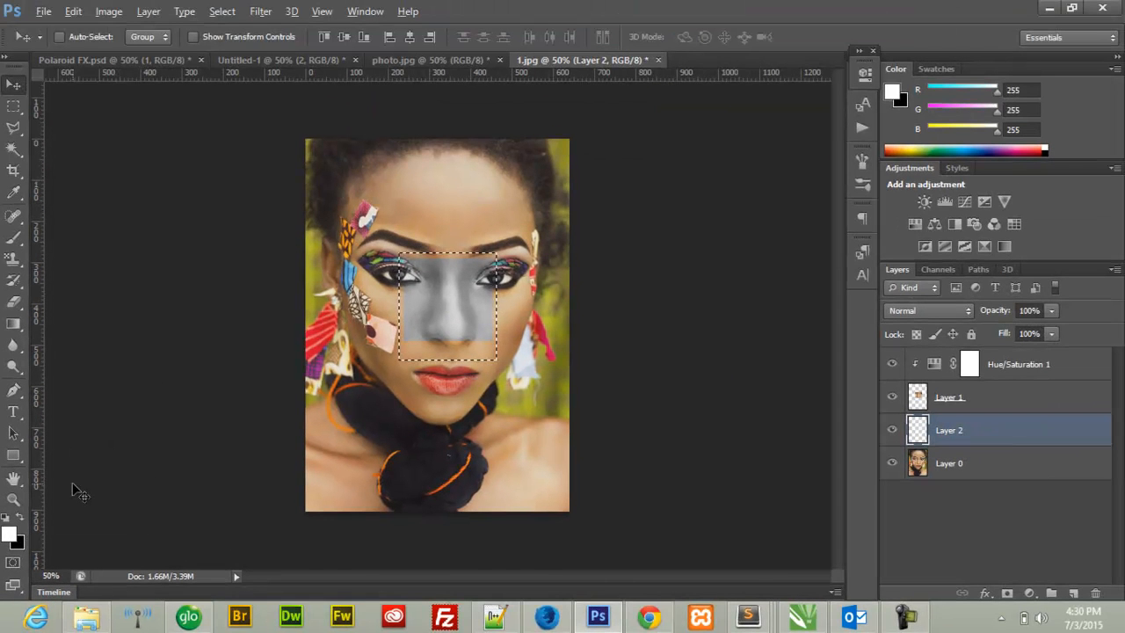
key("alt+BackSpace")
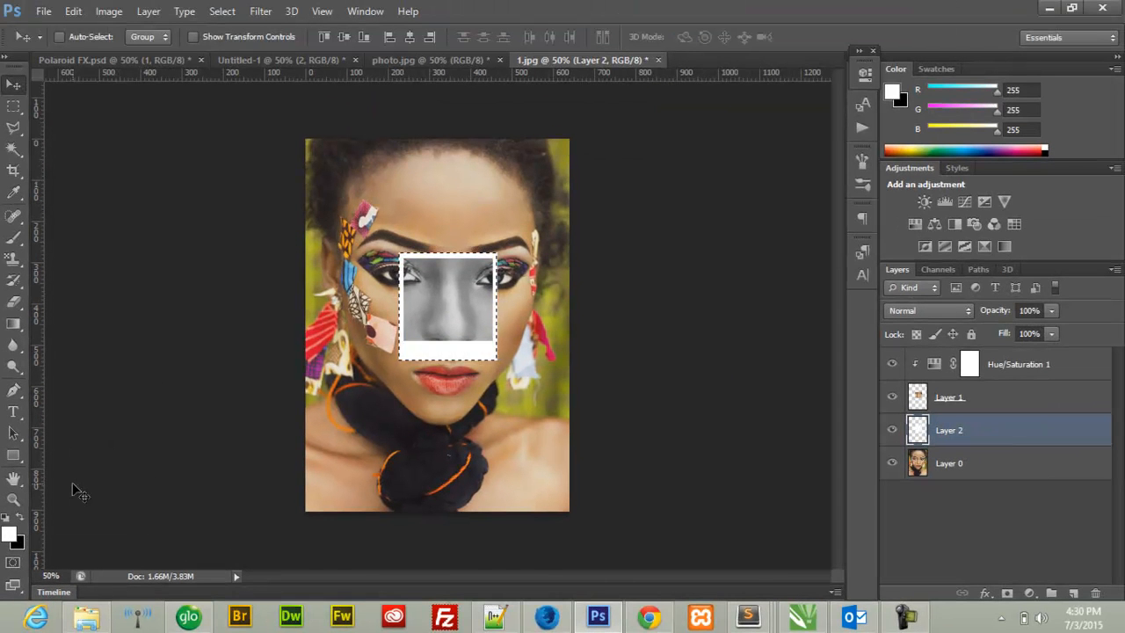
key("ctrl+d")
Step: Delete the Hue/Saturation adjustment layer above the nose layer
left_click_drag(1054, 367, 1098, 595)
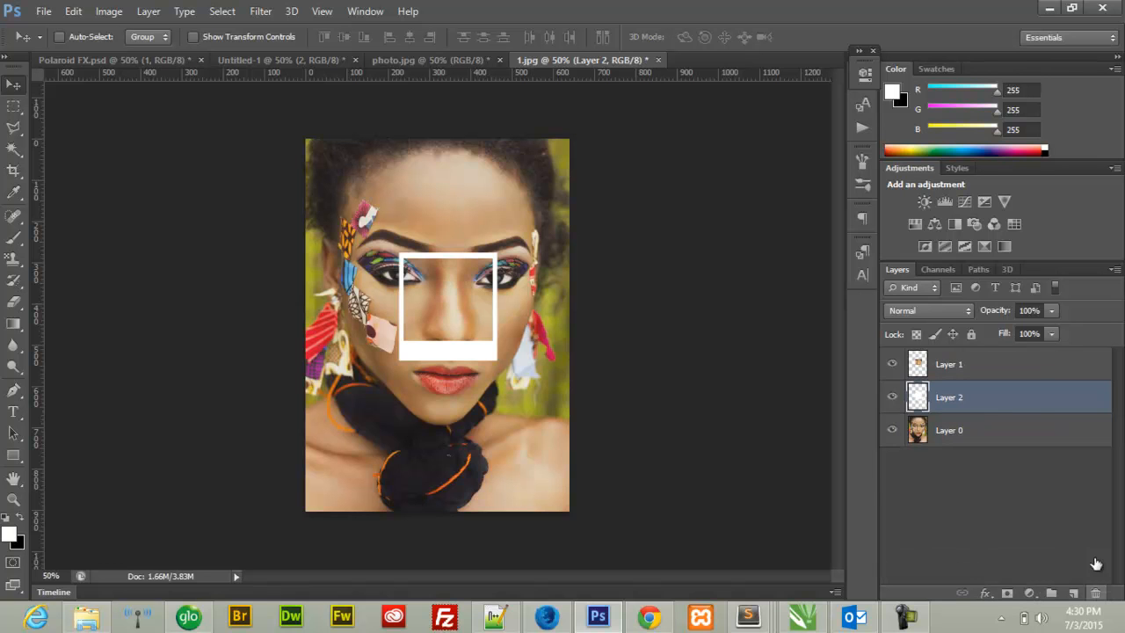
key("ctrl+z")
left_click_drag(1035, 369, 1098, 592)
left_click(1017, 371)
left_click(1019, 395, "shift")
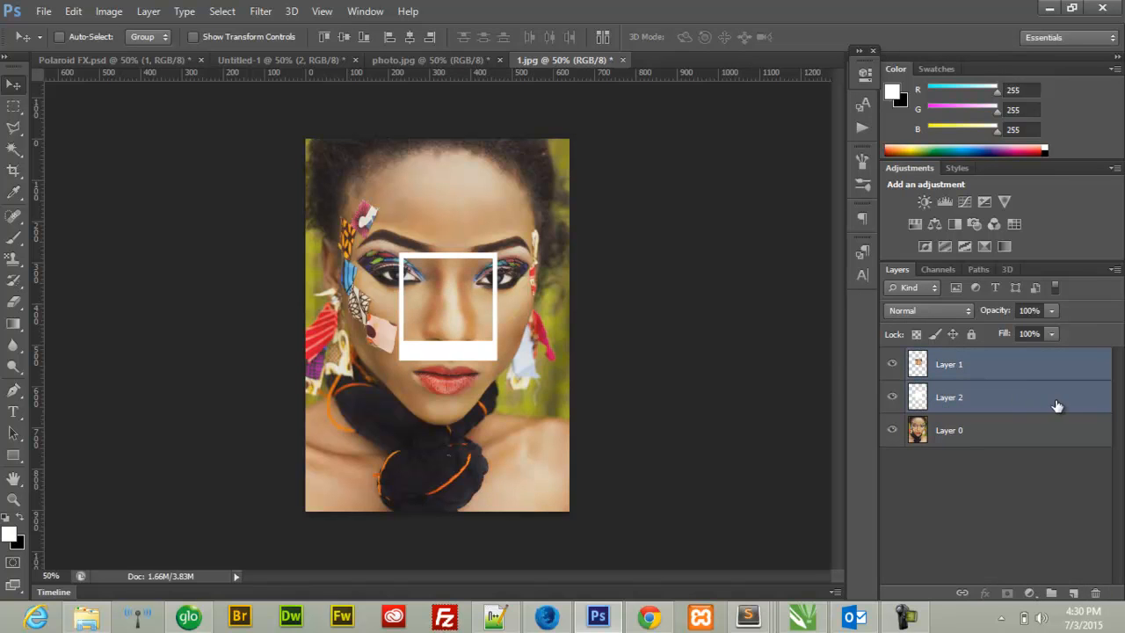
left_click(1059, 405)
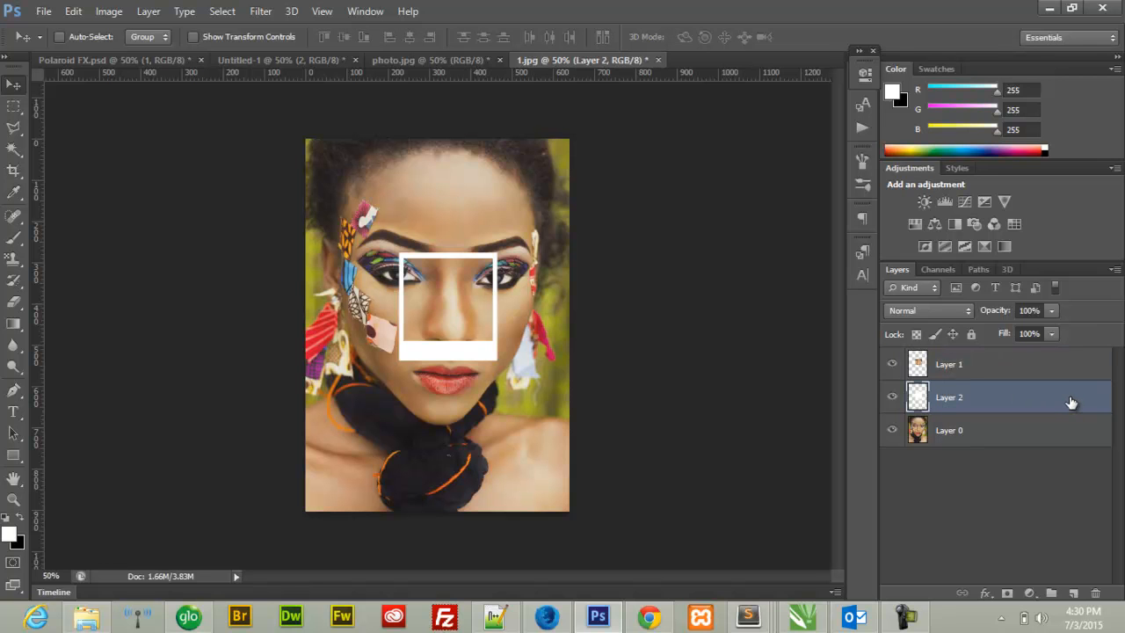
double_click(1071, 402)
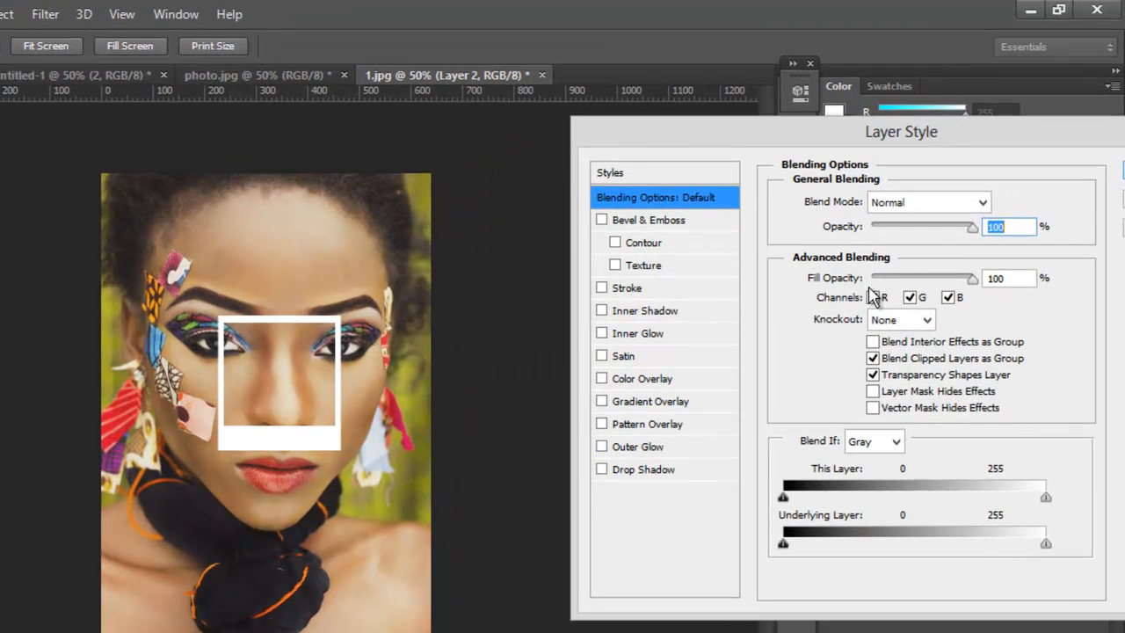
key("Escape")
right_click(1054, 490)
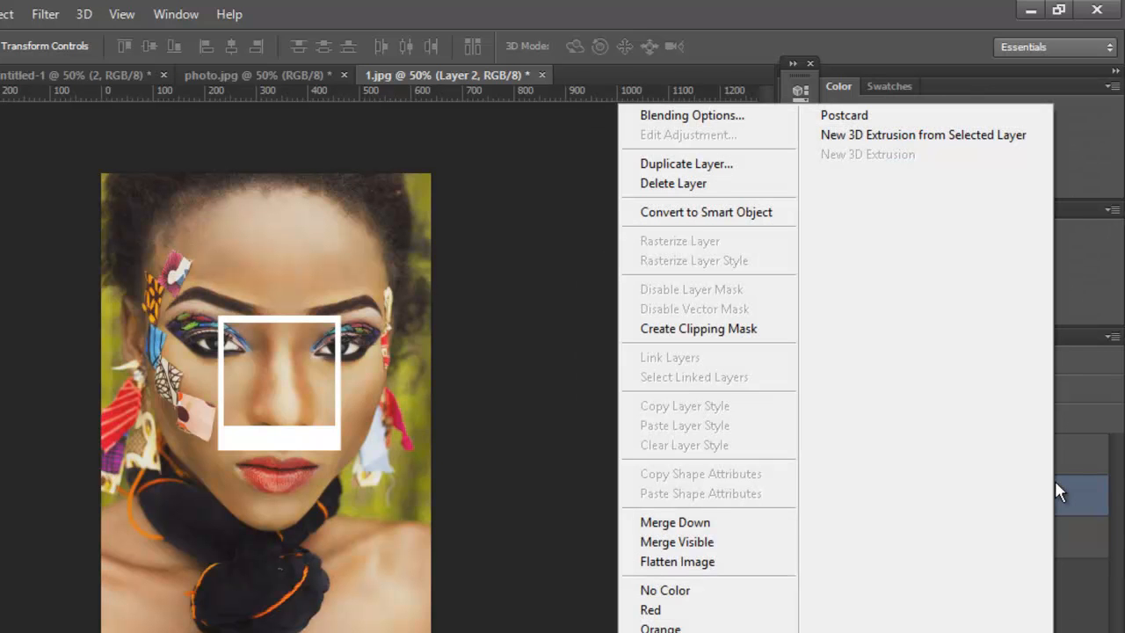
left_click(712, 118)
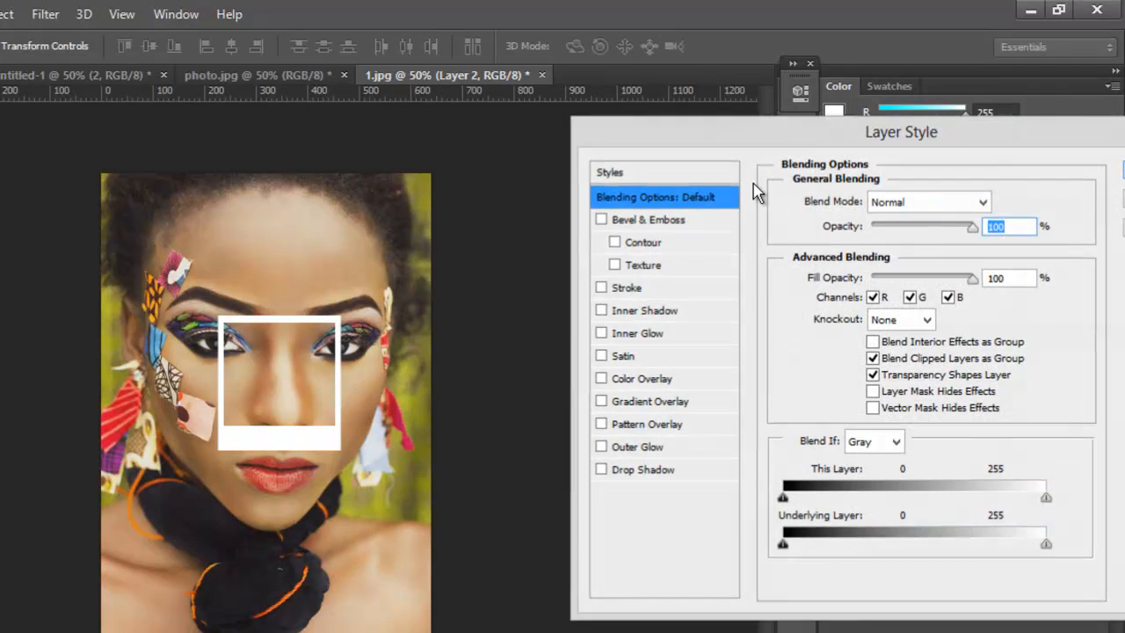
key("Escape")
Step: Add a drop shadow to the white frame layer with 30% opacity and global light turned off
double_click(1077, 499)
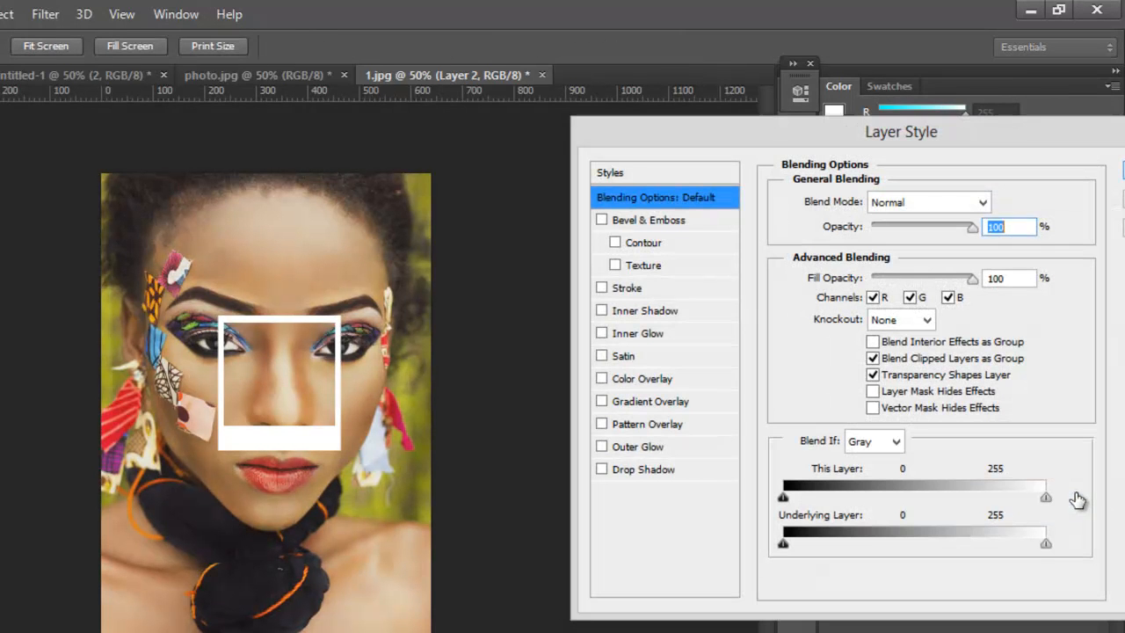
left_click_drag(916, 131, 839, 96)
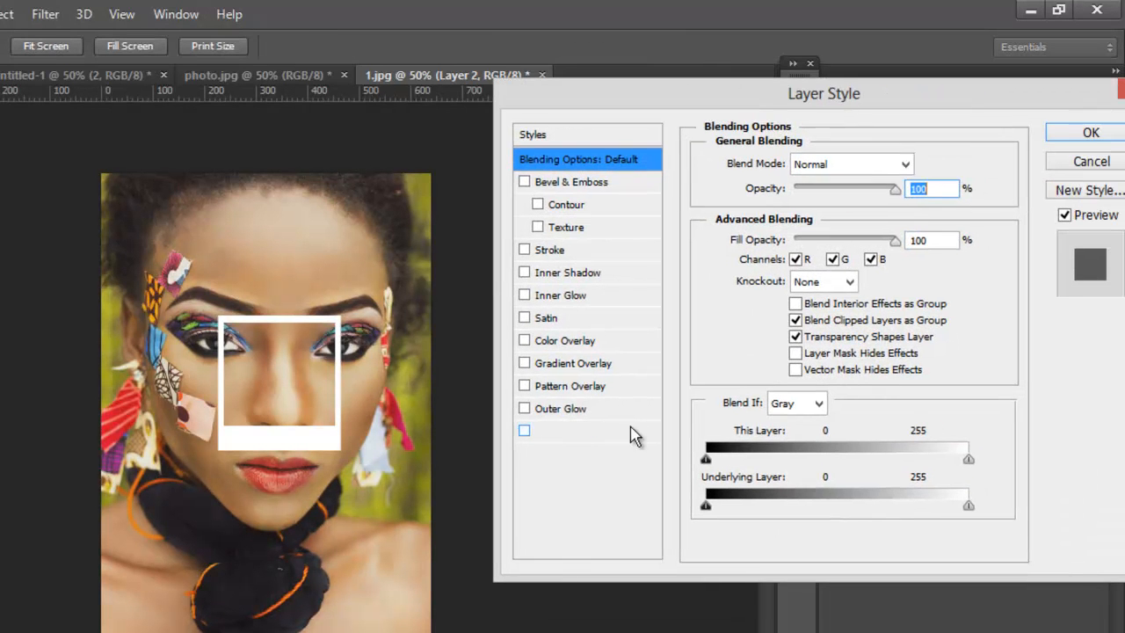
left_click(523, 431)
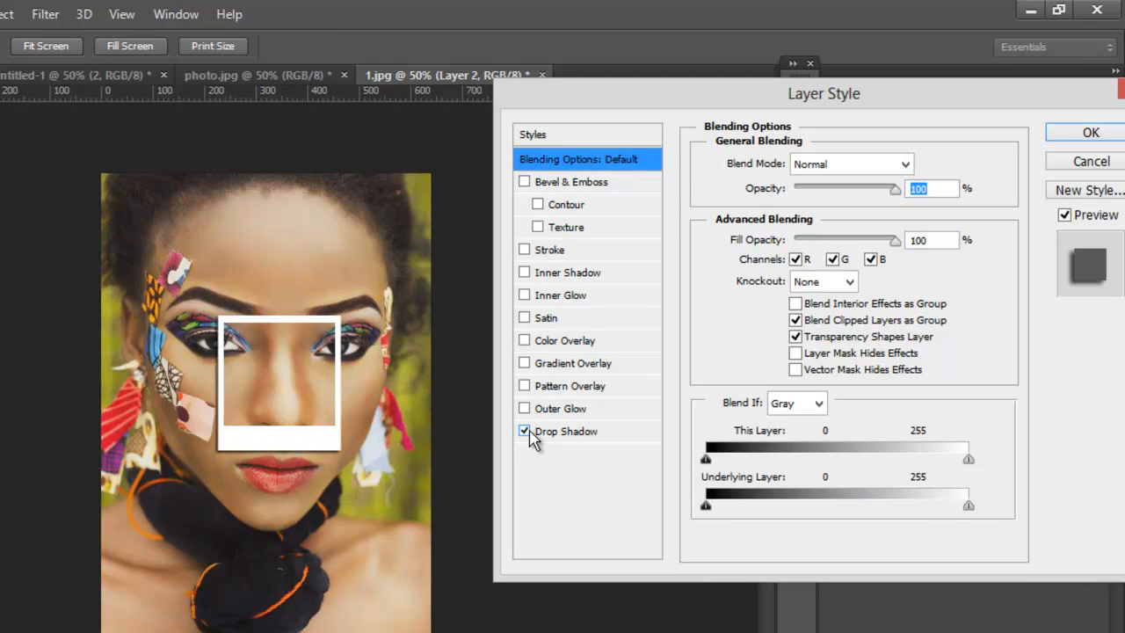
left_click(559, 431)
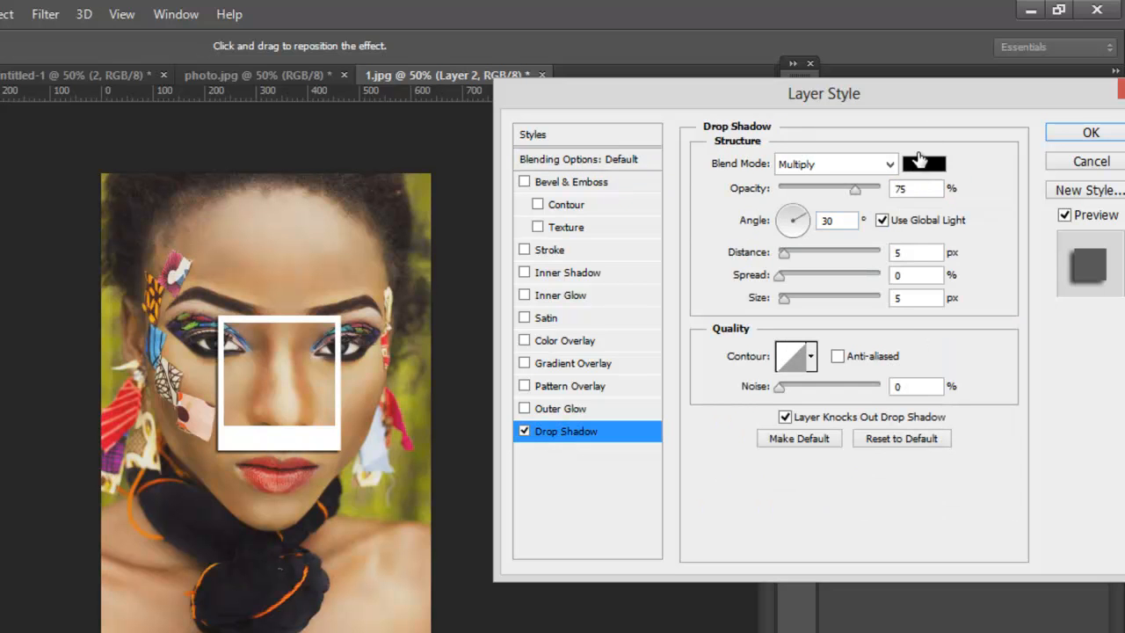
left_click(913, 193)
type("35")
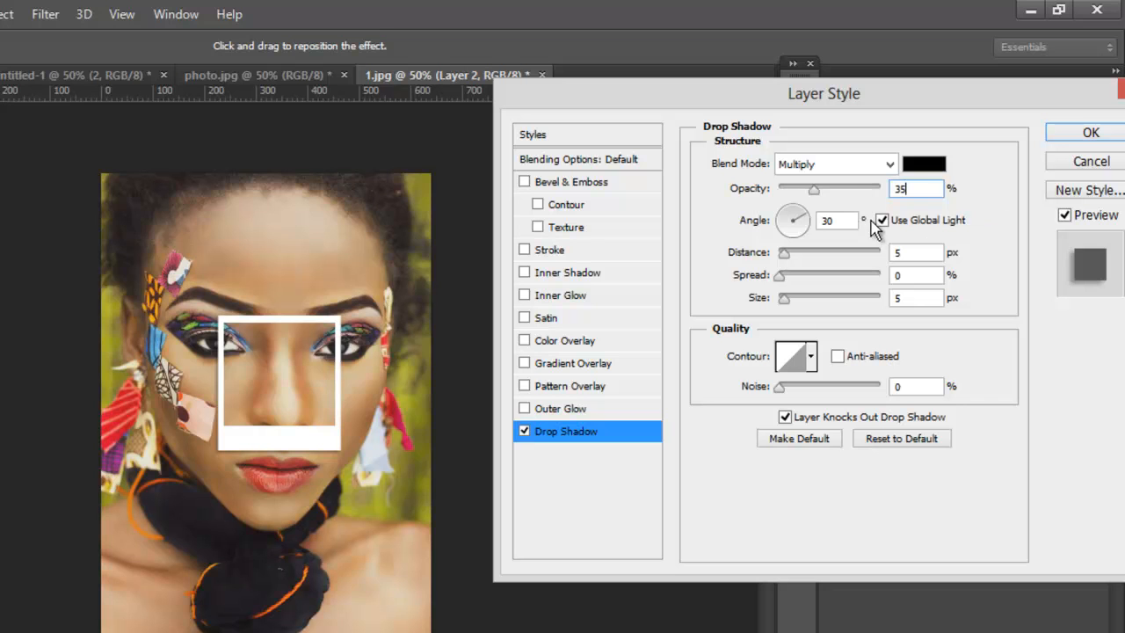
key("BackSpace")
type("0")
left_click(884, 221)
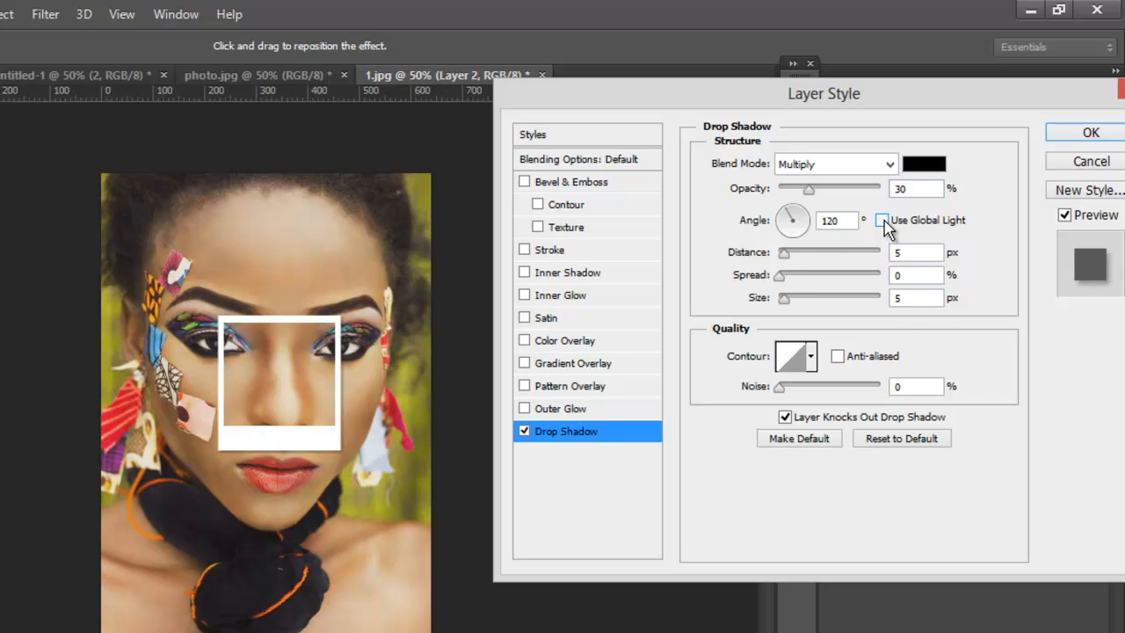
Step: Set the frame's drop shadow size to 20 px and its opacity to 35%, and apply the layer style
key("ctrl+plus")
key("ctrl+plus")
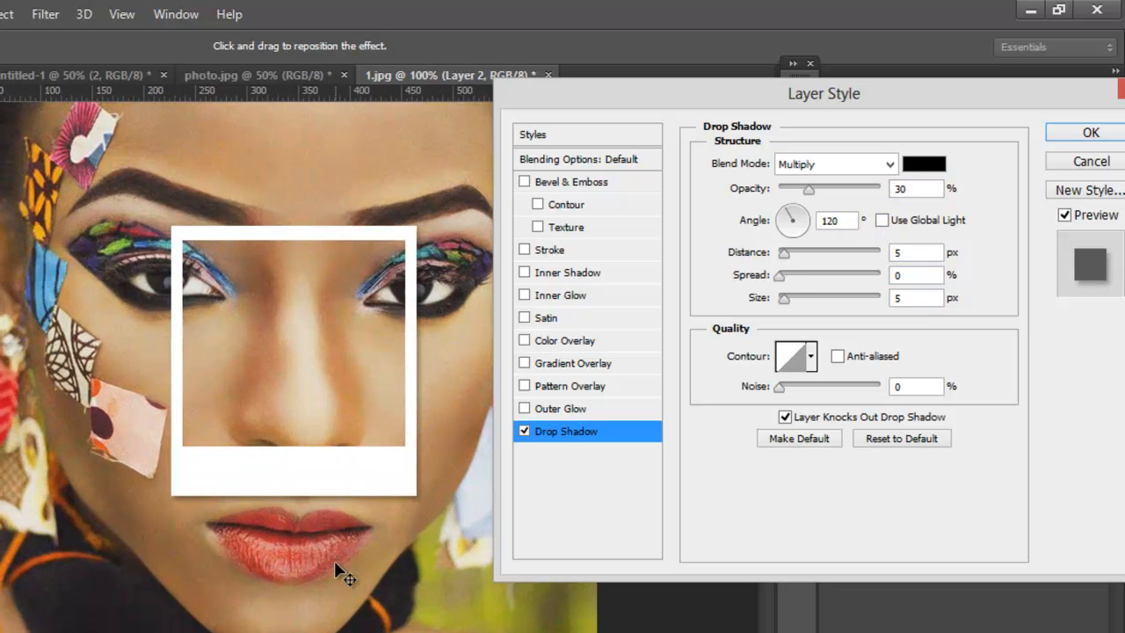
key("ctrl+plus")
key("ctrl+minus")
key("ctrl+plus")
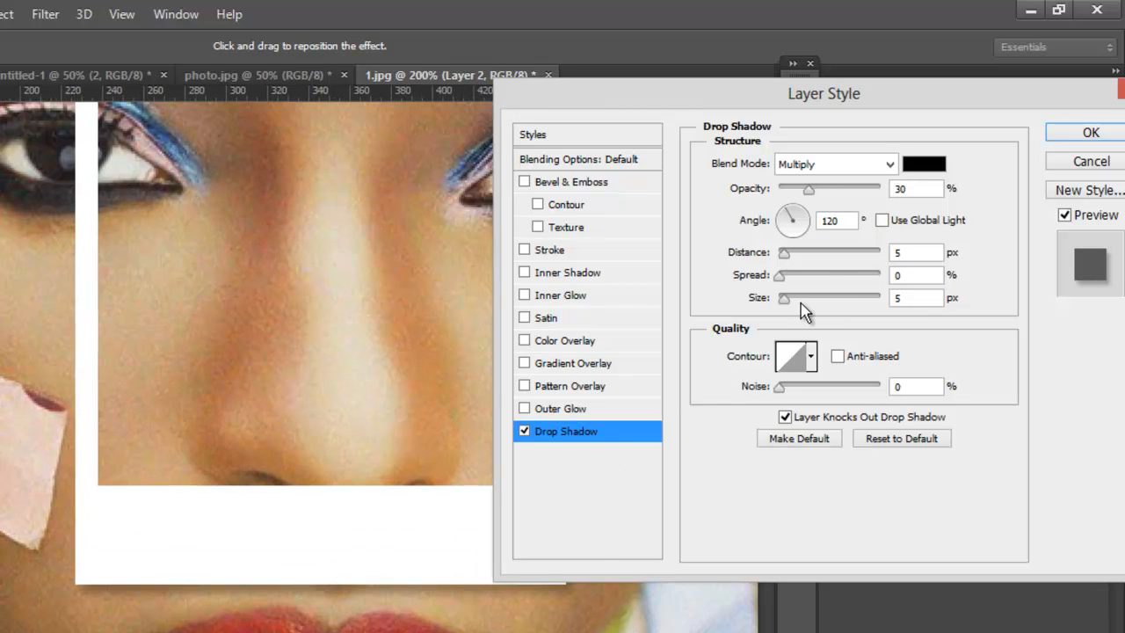
left_click_drag(727, 104, 765, 105)
left_click_drag(821, 300, 827, 303)
type("20")
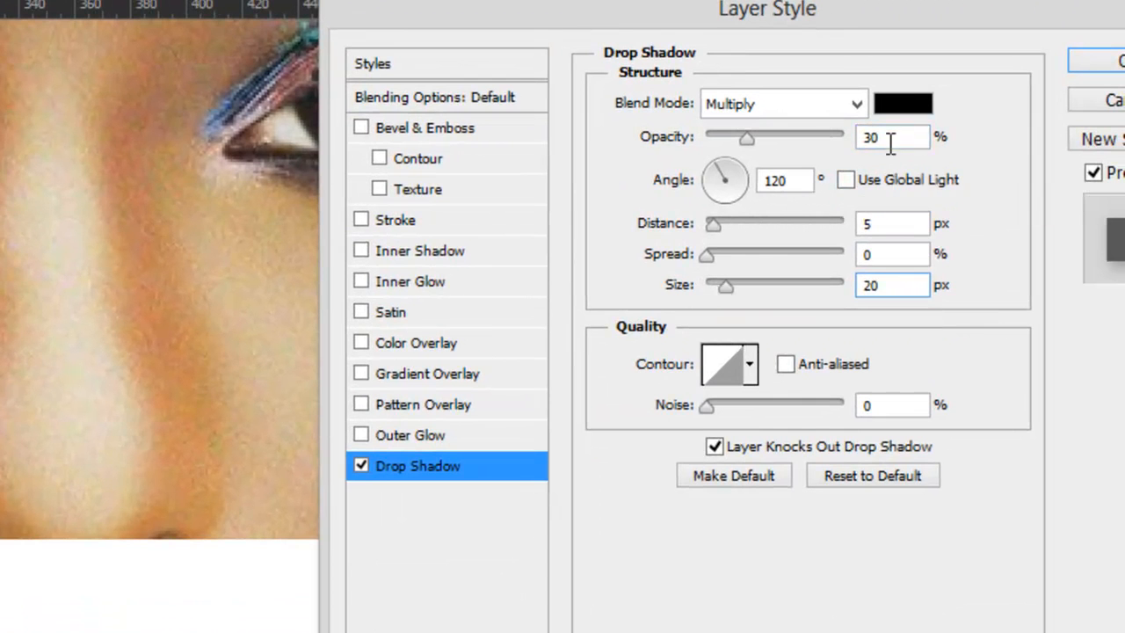
left_click(976, 150)
key("BackSpace")
type("5")
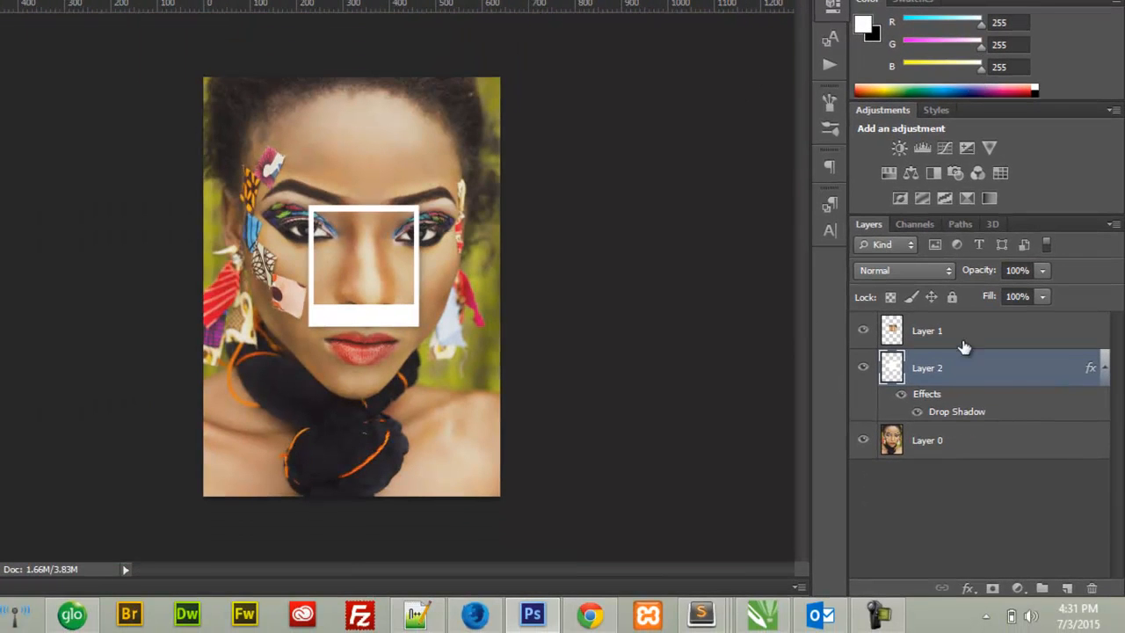
Step: Group the nose layer with its white frame layer and name the group 1
left_click(1102, 369)
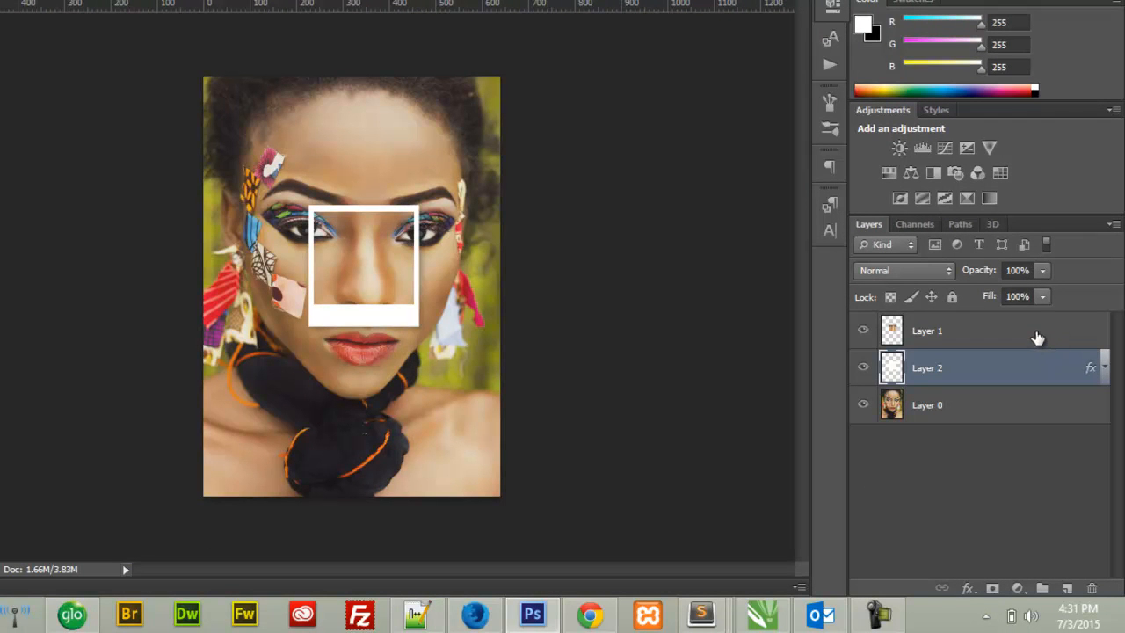
left_click(1023, 327, "shift")
key("ctrl+g")
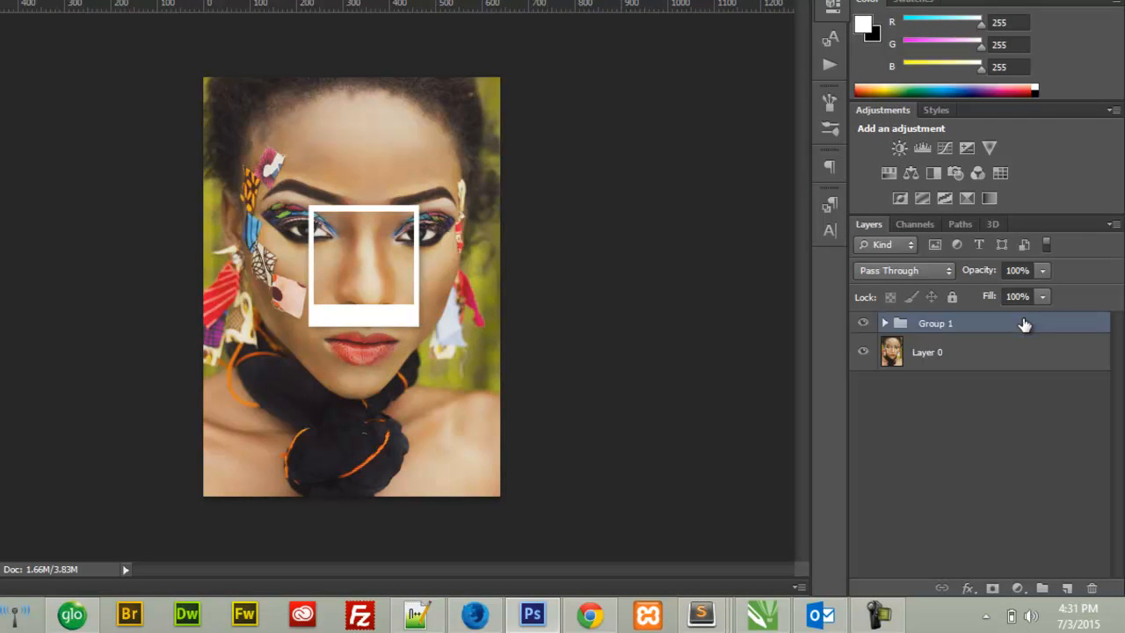
double_click(937, 324)
type("1")
key("Return")
Step: Duplicate group 1 and rename the copy 2
key("ctrl+j")
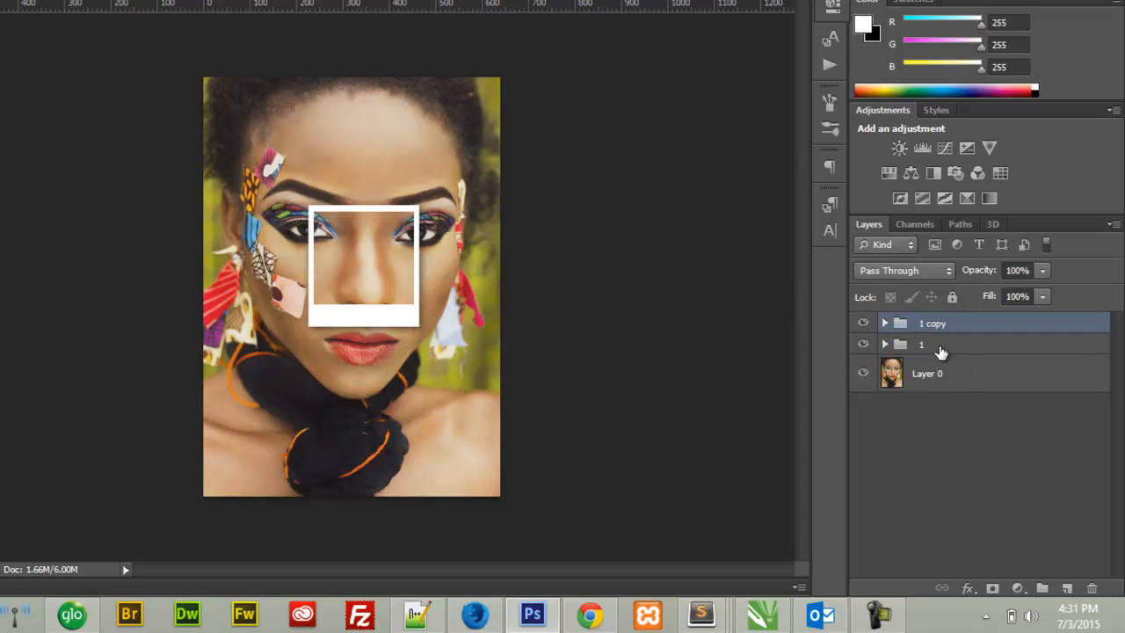
left_click(885, 345)
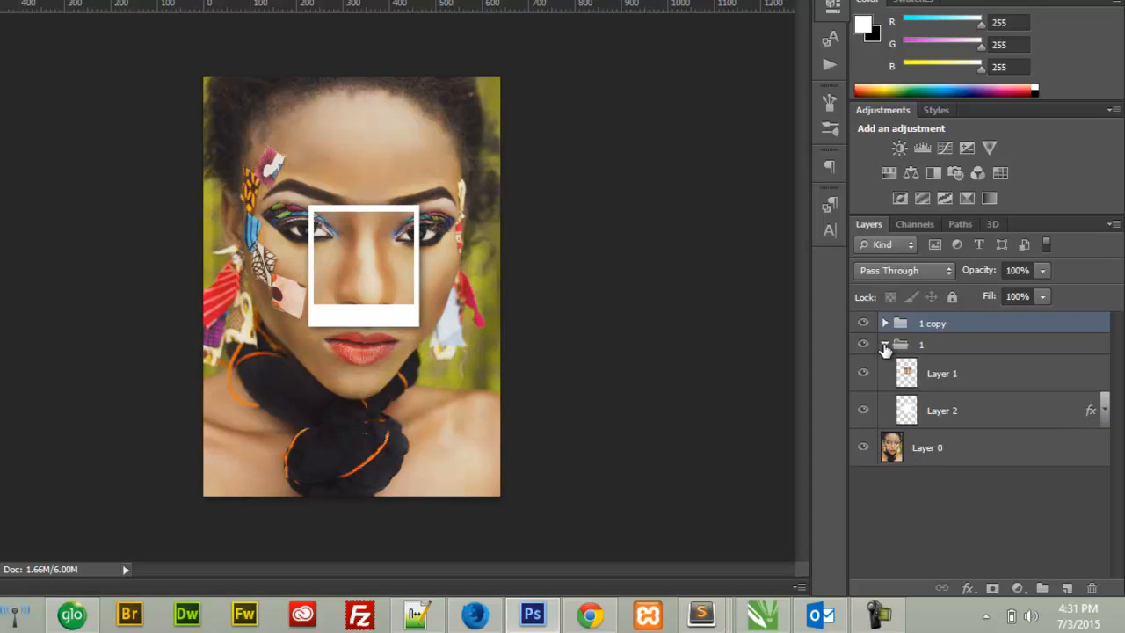
left_click(885, 344)
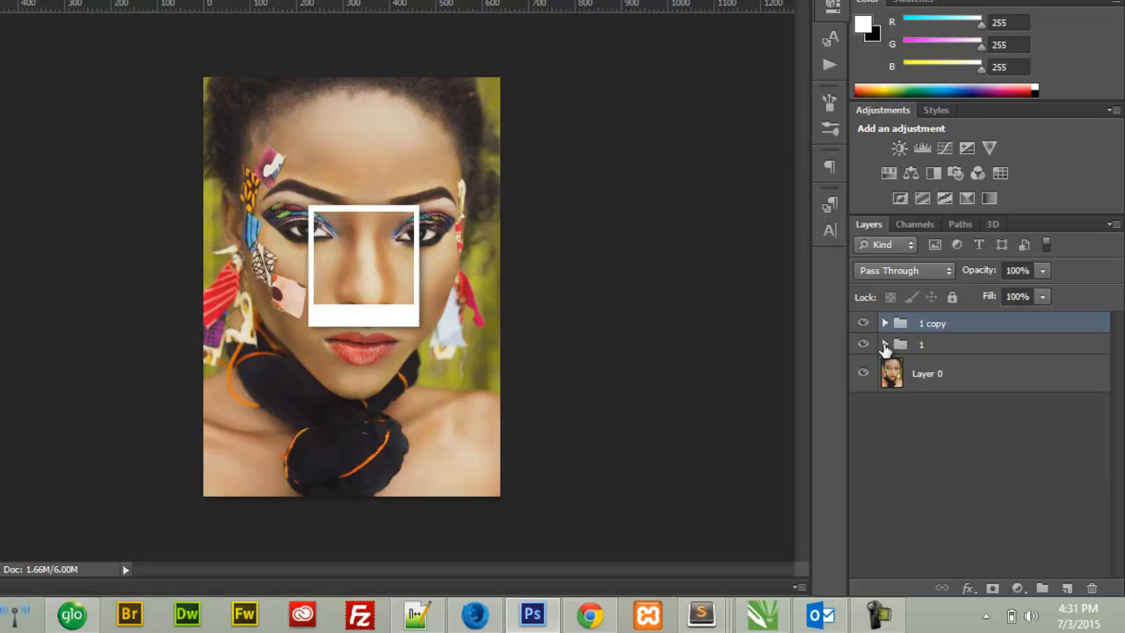
left_click(885, 345)
left_click(885, 344)
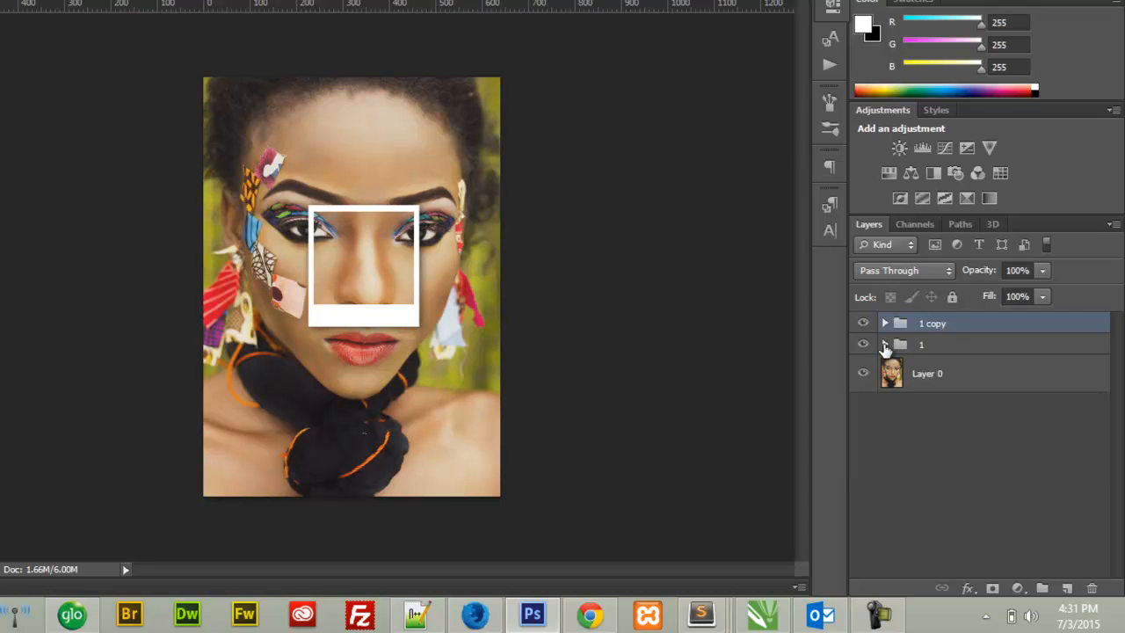
double_click(934, 323)
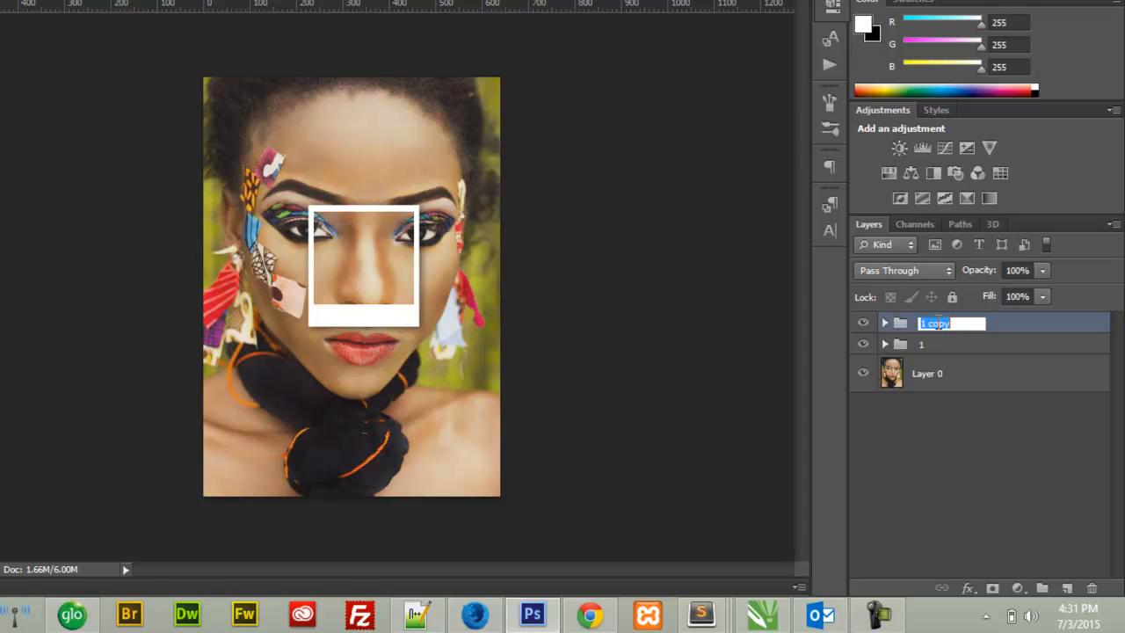
type("1")
key("Return")
double_click(926, 324)
type("2")
key("Return")
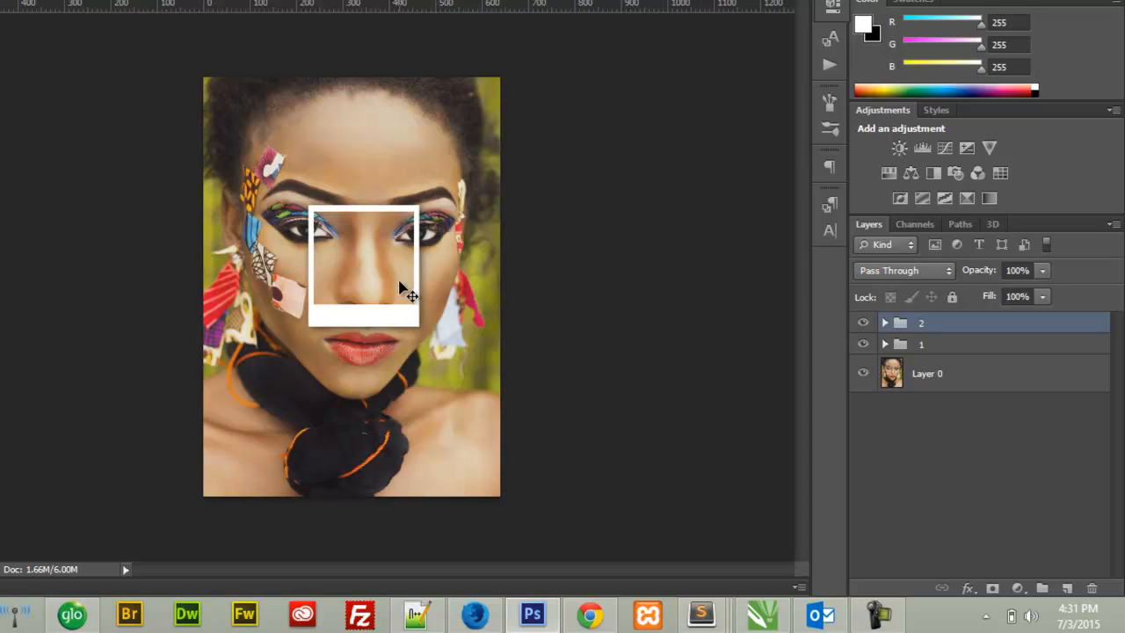
Step: Move polaroid group 2 over the mouth and neck, enlarging it and tilting it
left_click_drag(398, 263, 332, 228)
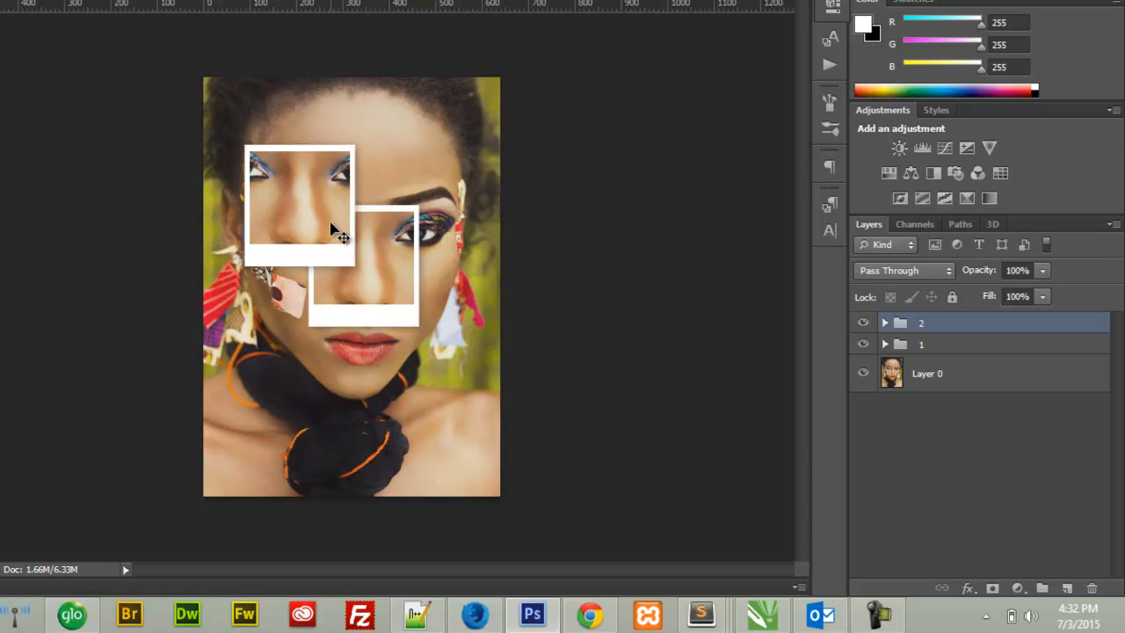
key("ctrl+t")
left_click_drag(397, 254, 415, 176)
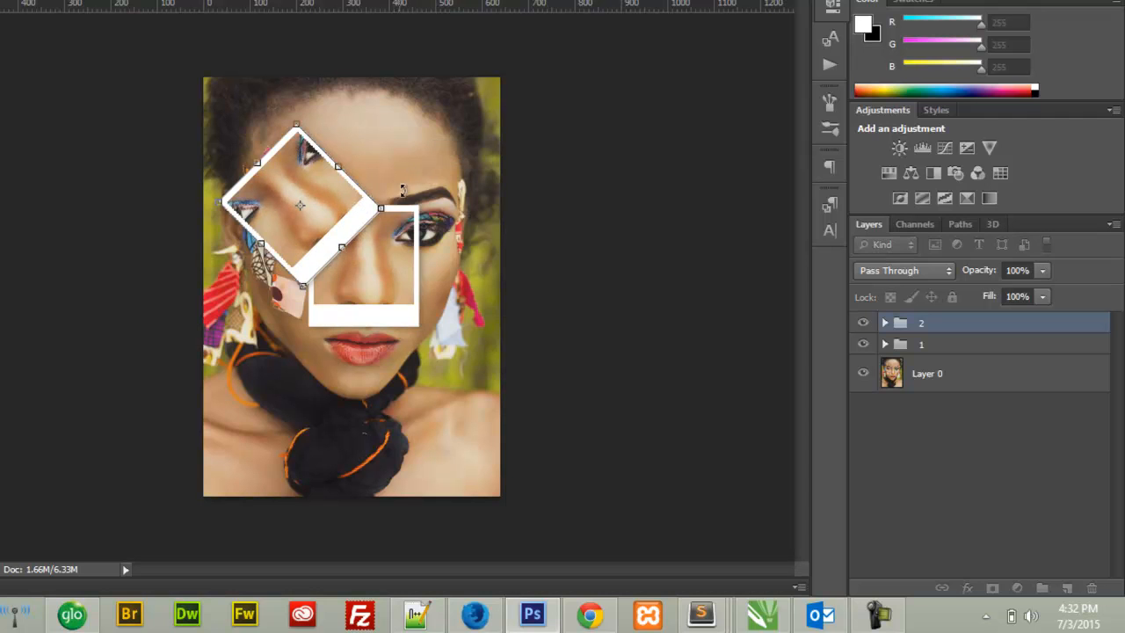
left_click_drag(380, 212, 428, 211)
left_click_drag(353, 228, 398, 374)
left_click_drag(530, 404, 508, 373)
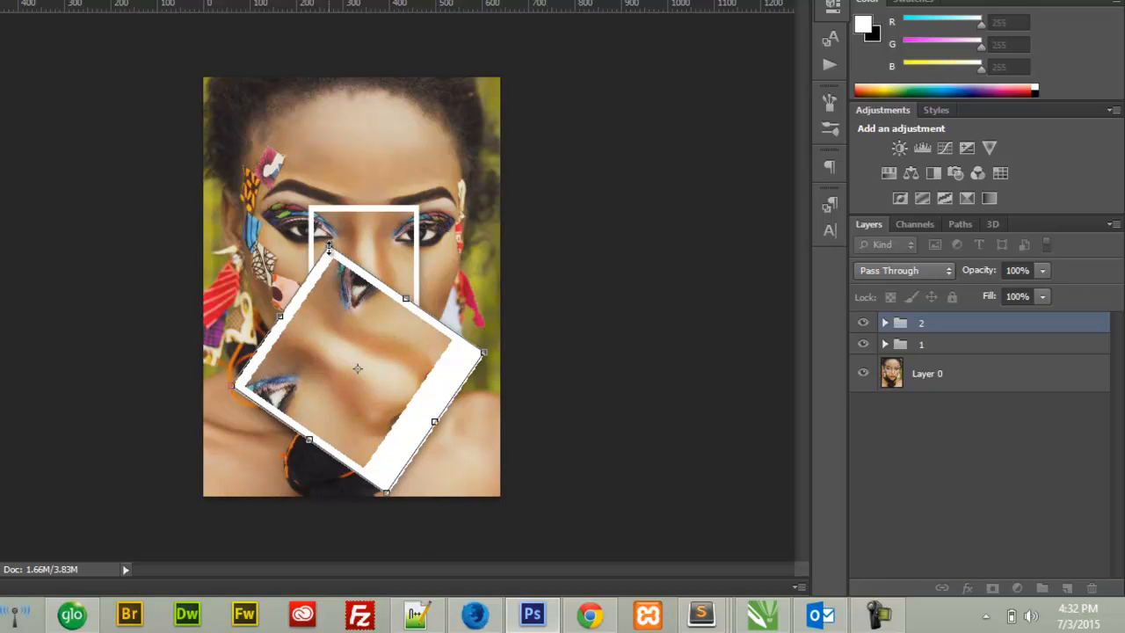
left_click_drag(332, 255, 333, 266)
key("Return")
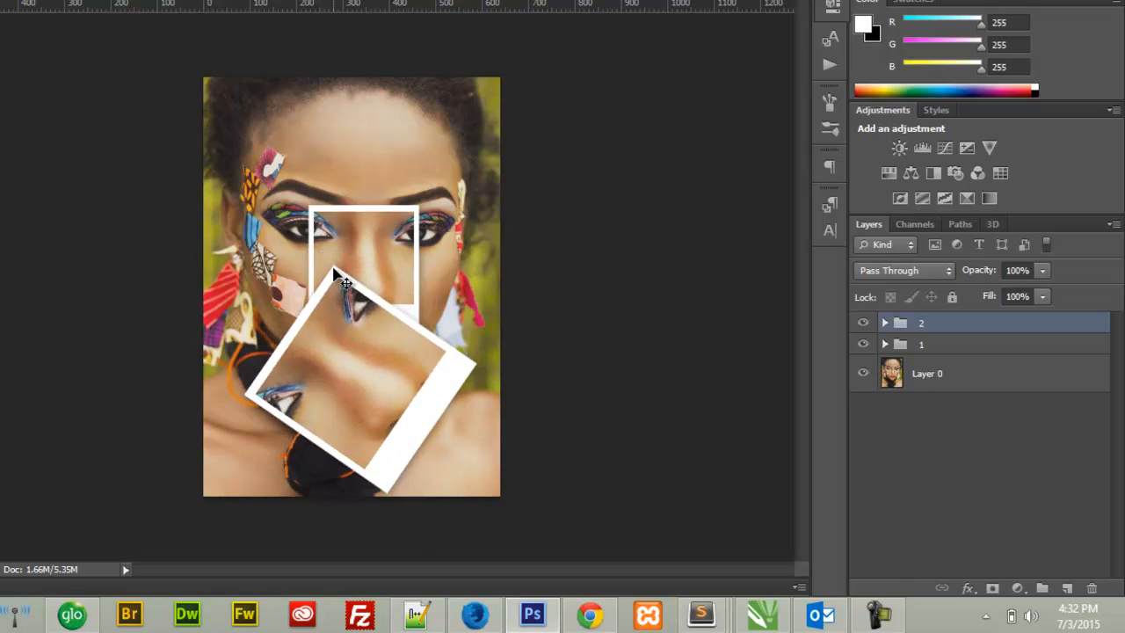
Step: Rotate polaroid group 2 further so its wide white border faces the lower left of the portrait
key("ctrl+t")
left_click_drag(648, 295, 321, 456)
left_click_drag(401, 392, 400, 380)
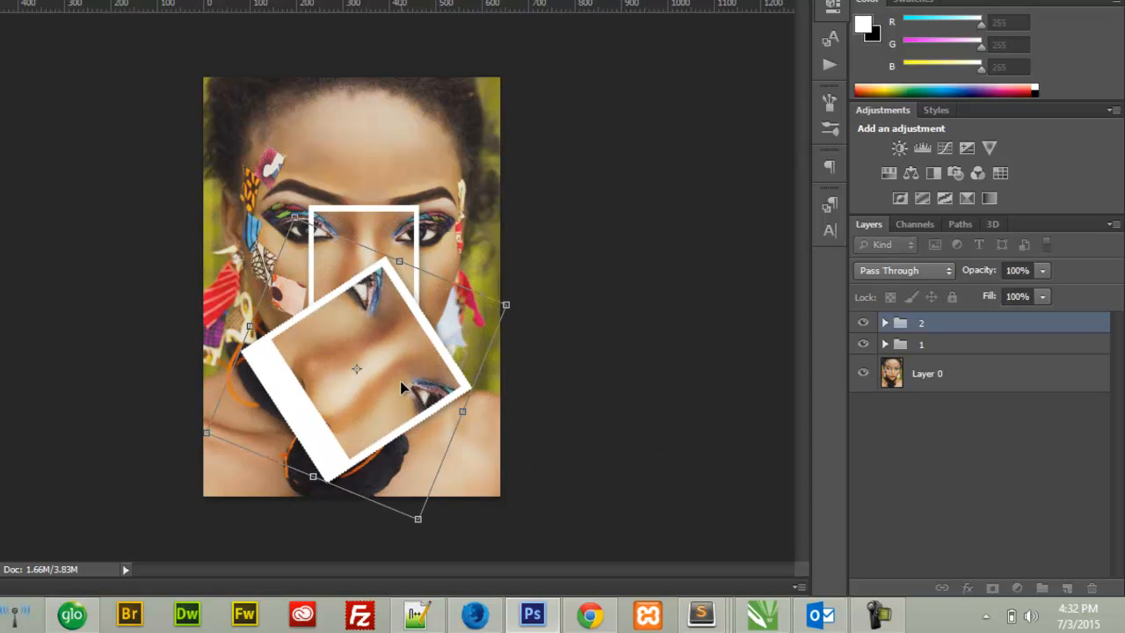
key("Return")
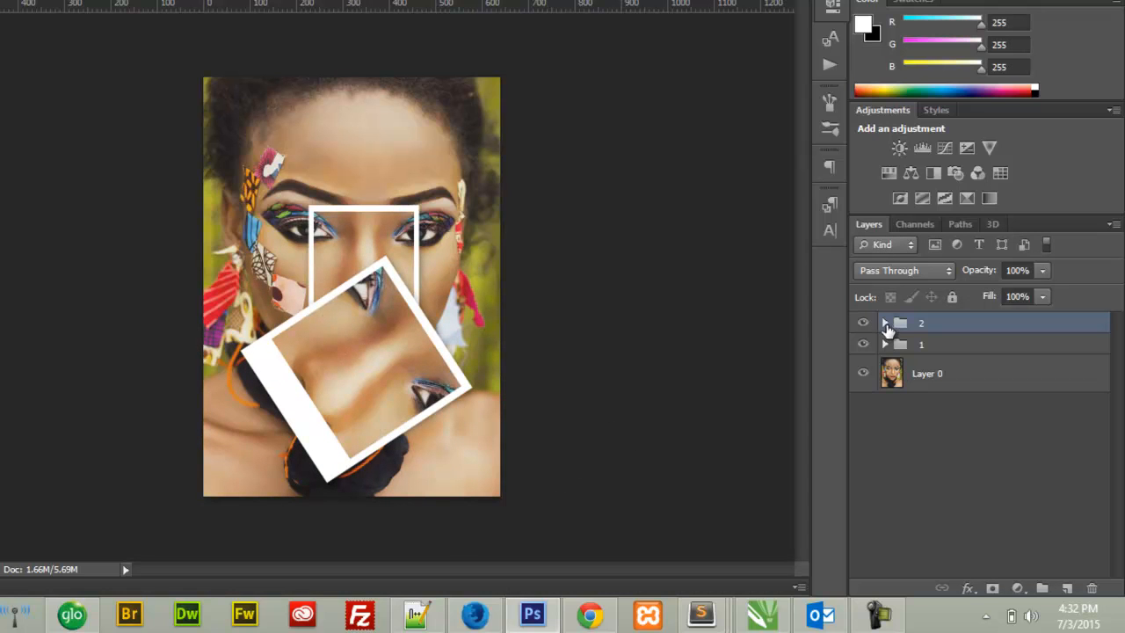
Step: Load the outline of group 2's photo layer as a selection and copy that area of the full portrait to a new layer
left_click(885, 324)
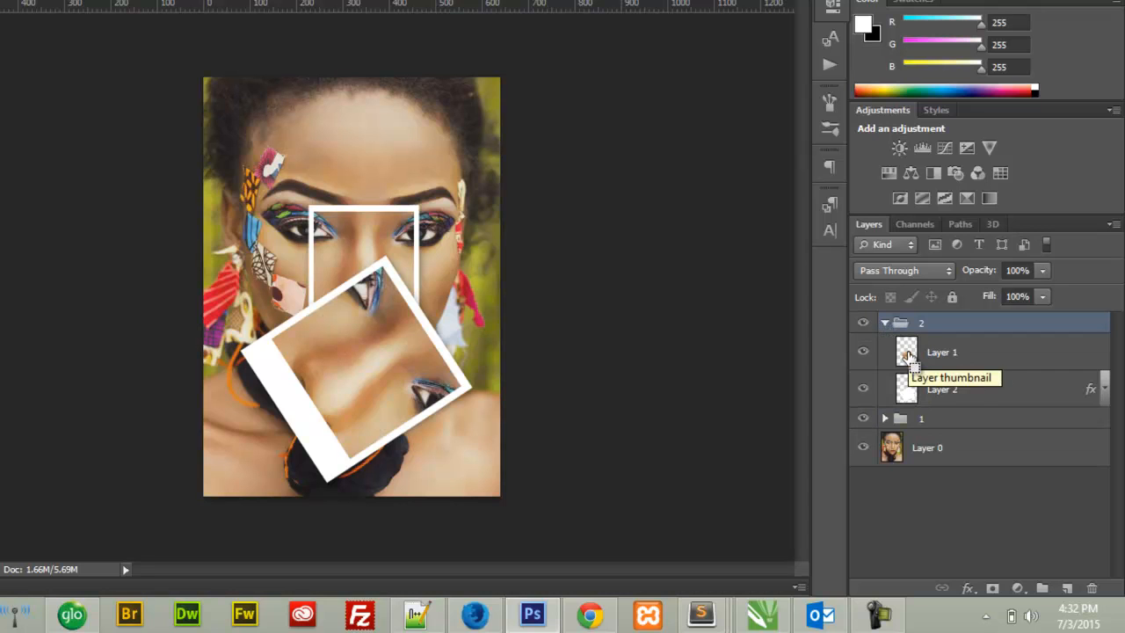
left_click(908, 354, "ctrl")
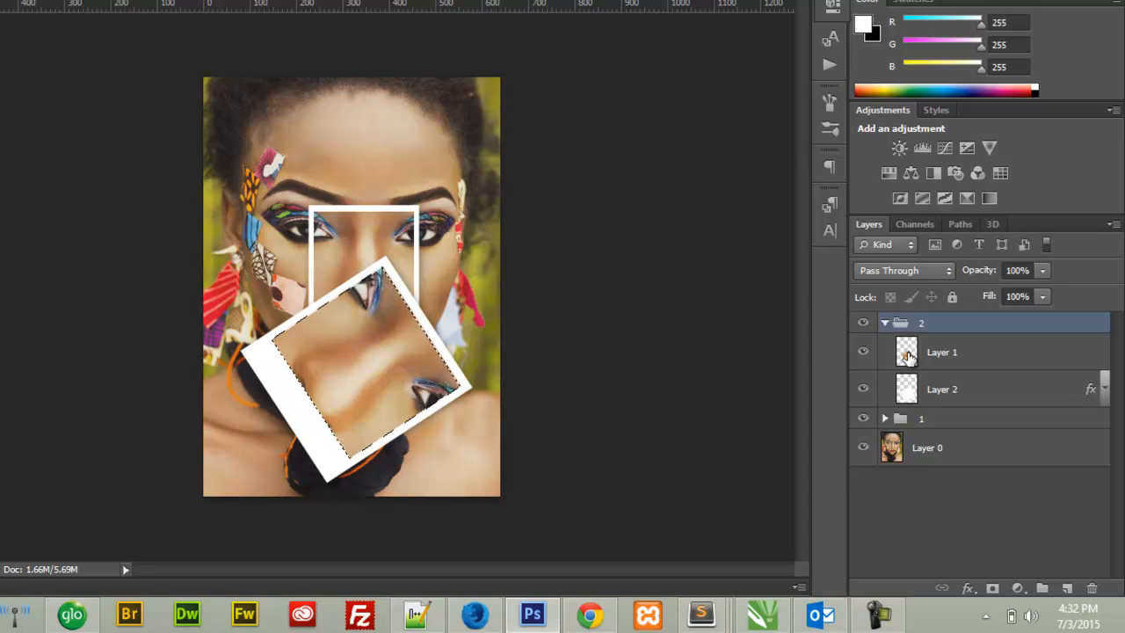
left_click(992, 462)
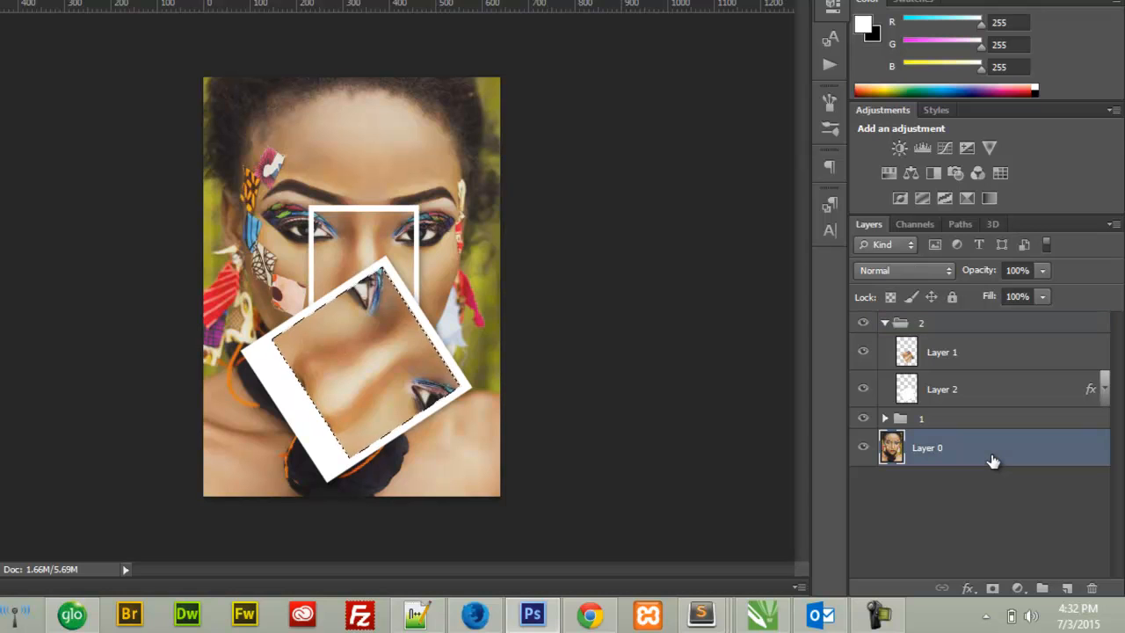
key("ctrl+j")
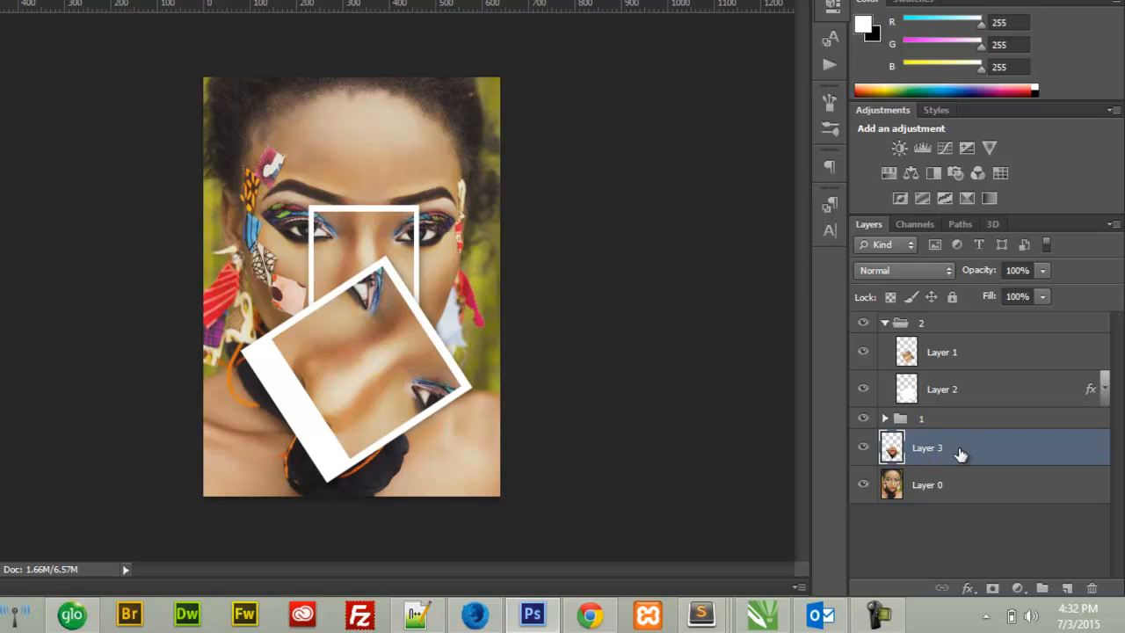
Step: Move the copied mouth-area layer into group 2 above its frame, and delete the group's old nose layer
left_click_drag(949, 455, 961, 397)
left_click_drag(949, 354, 1091, 587)
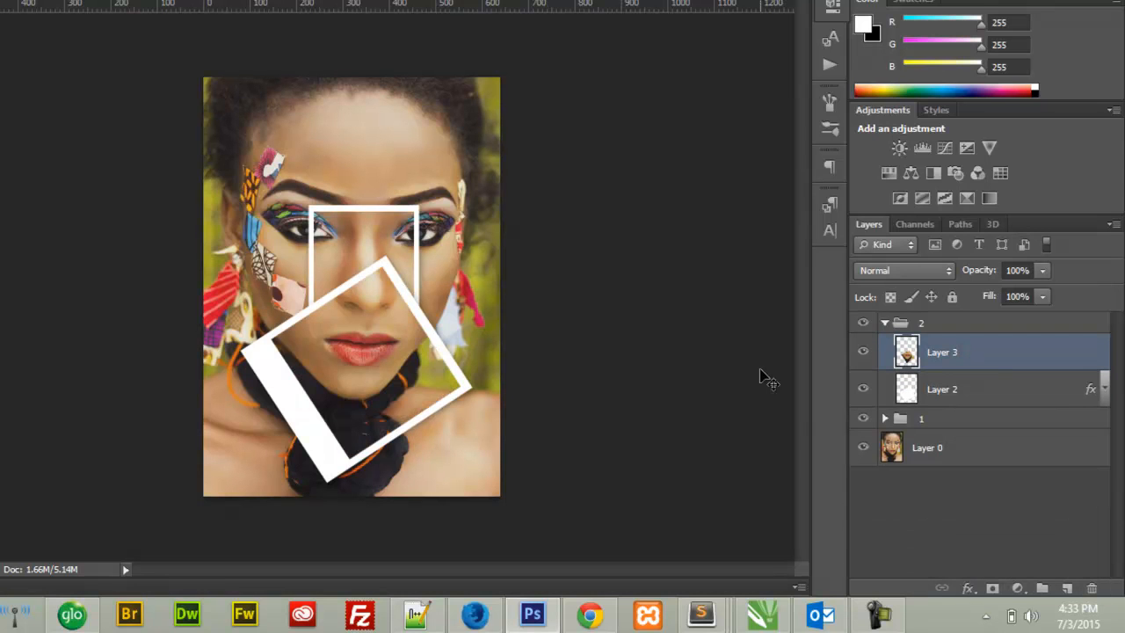
left_click(884, 323)
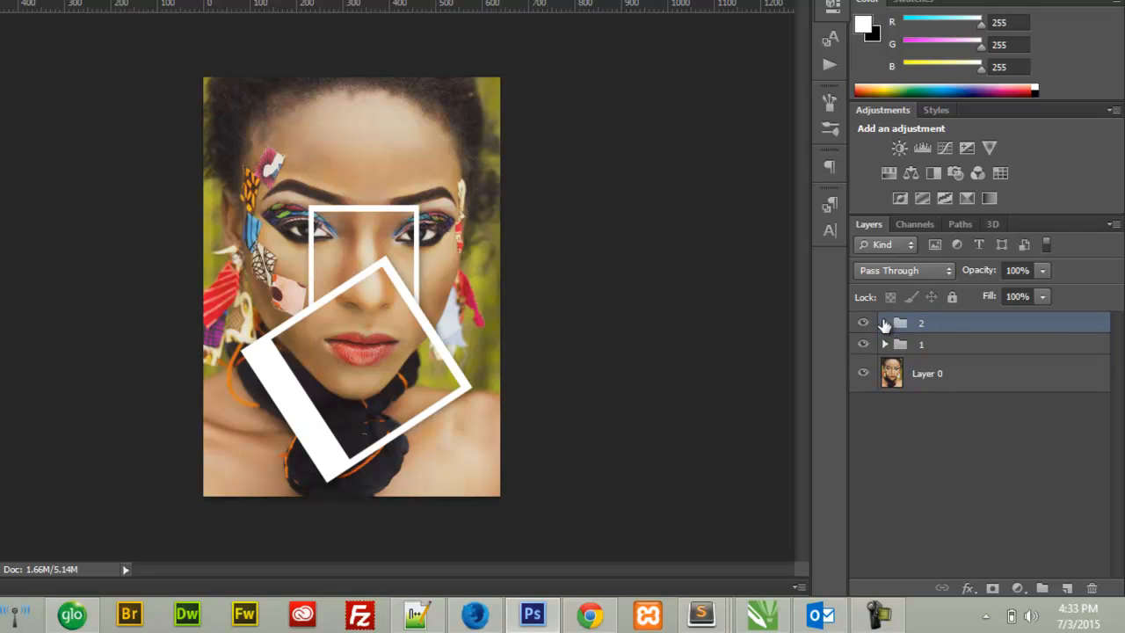
Step: Duplicate group 2 and rename the copy 3
key("ctrl+j")
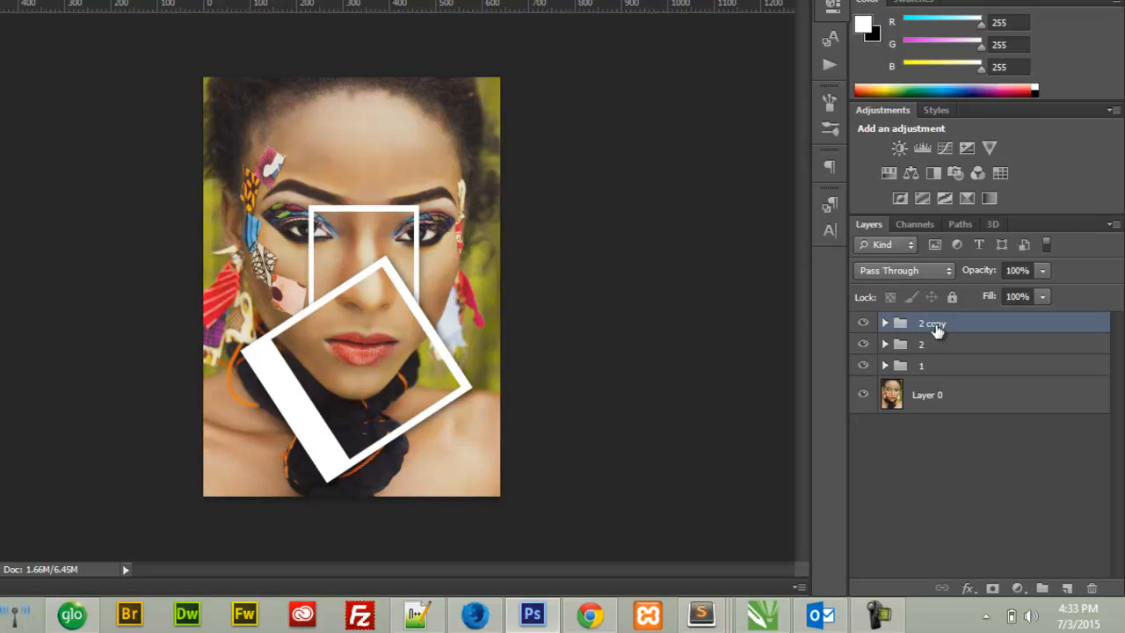
double_click(936, 325)
type("3")
key("Return")
Step: Move polaroid group 3 over the eye on the portrait's left side, rotating it and scaling it down
left_click_drag(464, 399, 423, 216)
key("ctrl+t")
left_click_drag(512, 292, 351, 35)
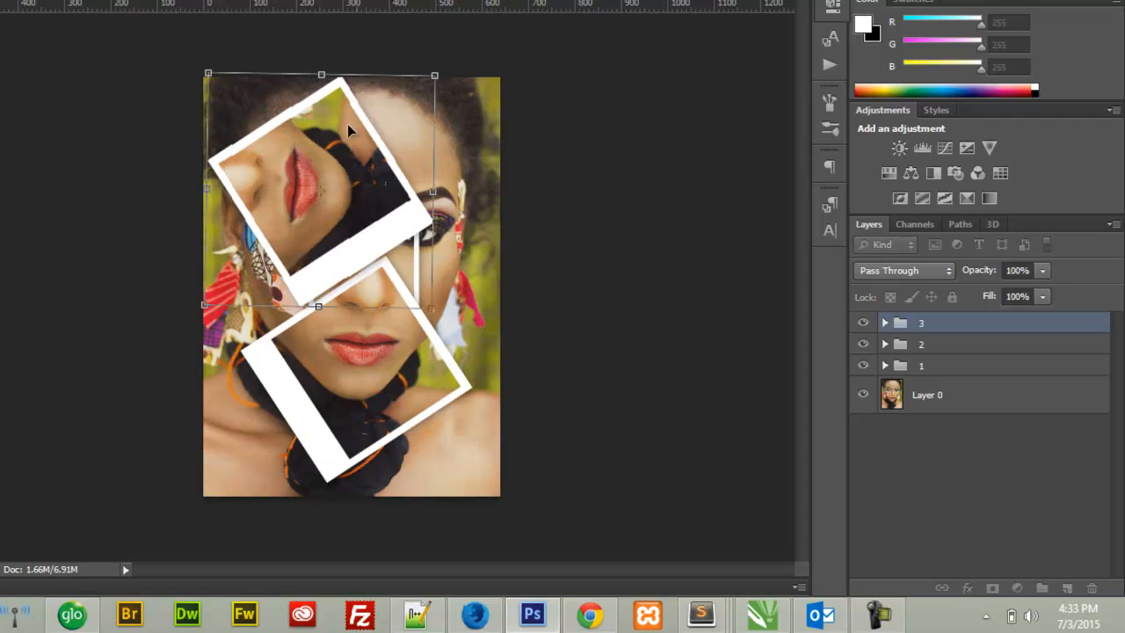
left_click_drag(376, 176, 472, 193)
left_click_drag(578, 262, 527, 155)
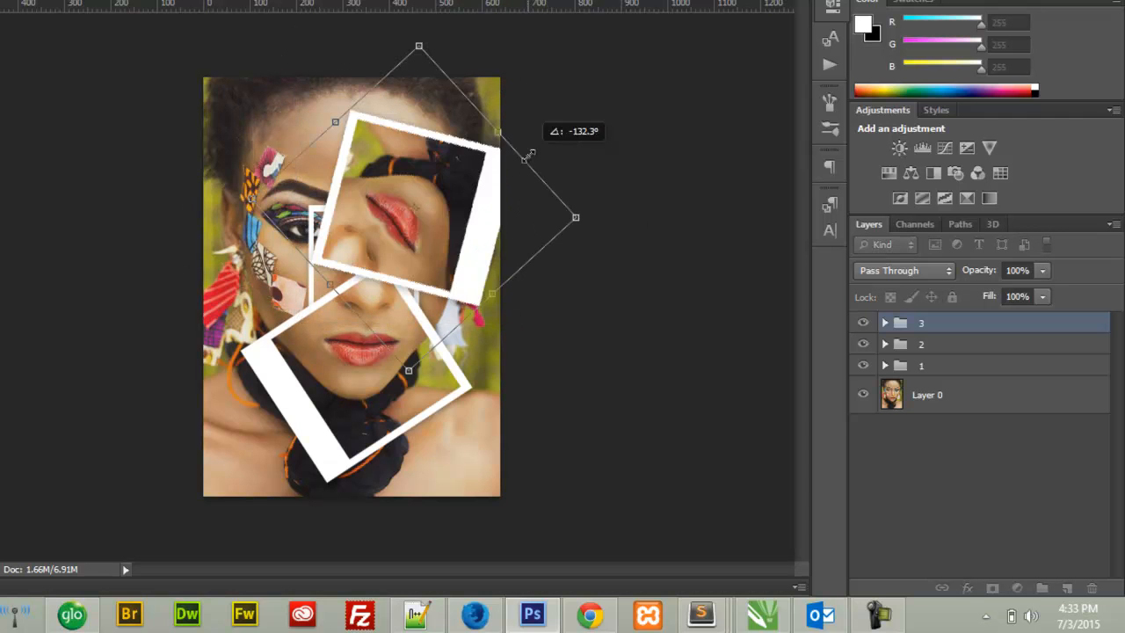
left_click_drag(486, 220, 368, 201)
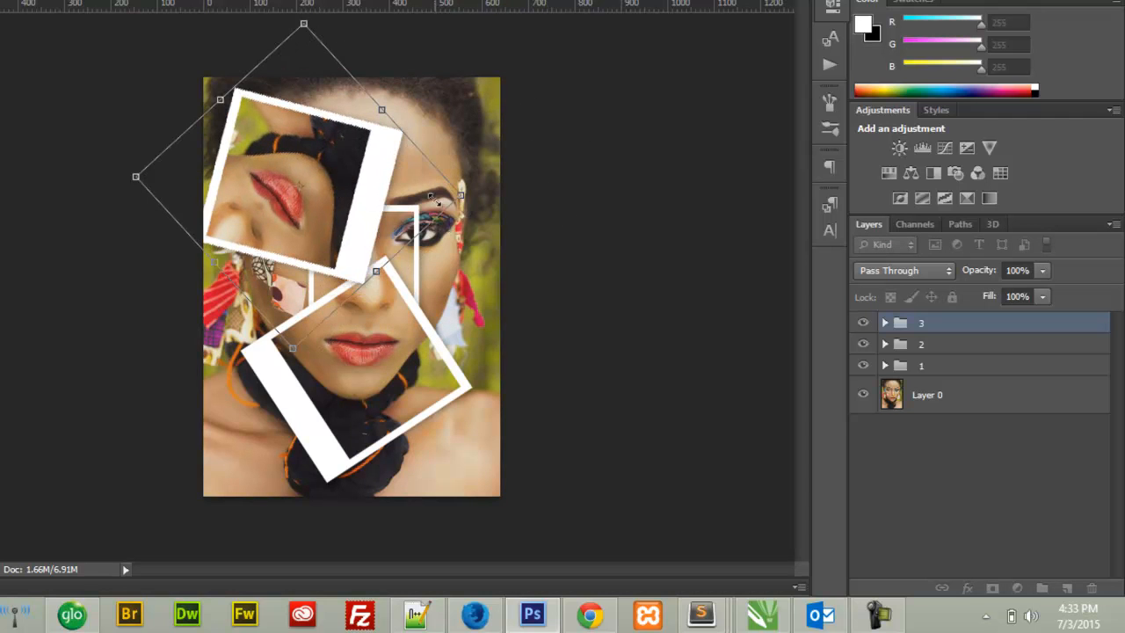
left_click_drag(462, 206, 428, 204)
left_click_drag(292, 312, 295, 303)
left_click_drag(337, 223, 331, 248)
key("Return")
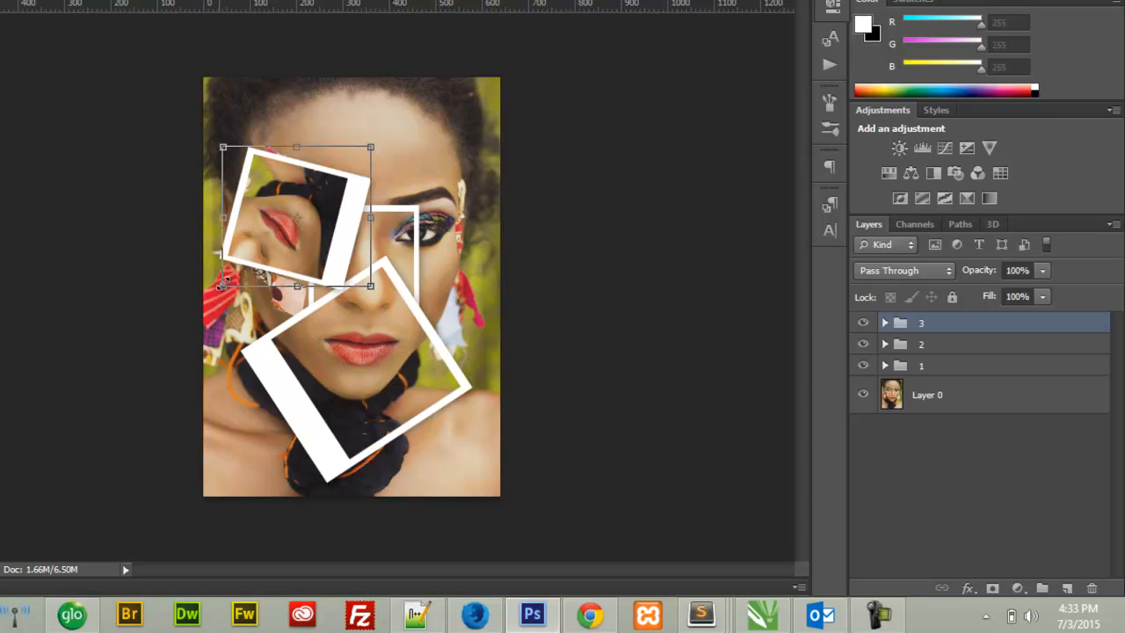
Step: Scale polaroid group 3 down slightly and rotate it further clockwise over the eye on the portrait's left side
left_click_drag(221, 288, 228, 281)
key("Return")
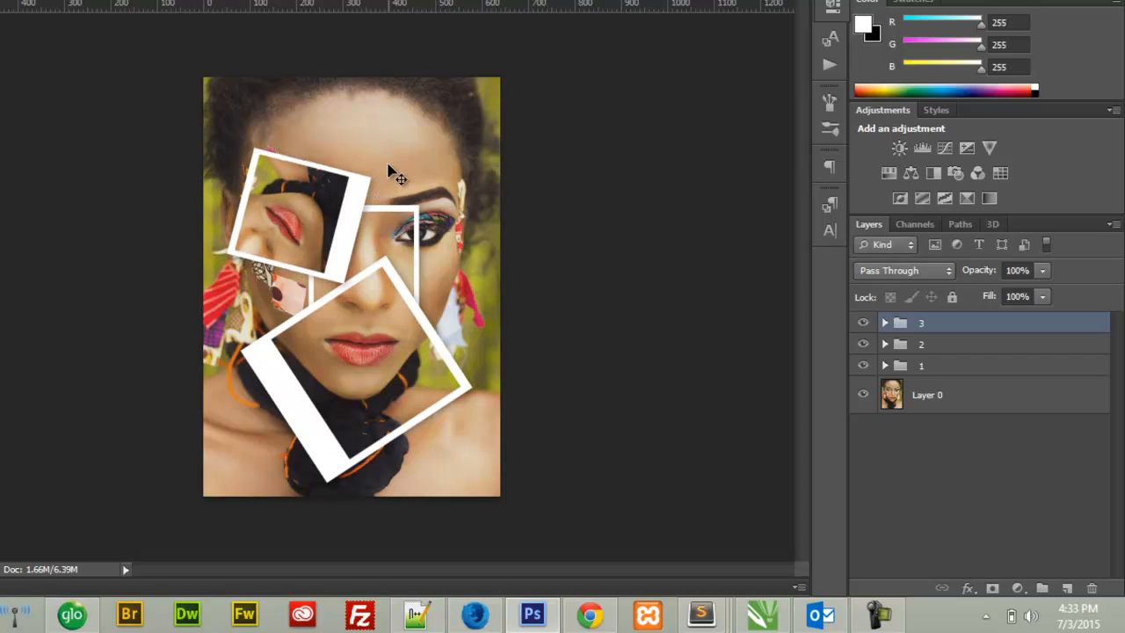
key("ctrl+t")
left_click_drag(447, 165, 450, 197)
key("Return")
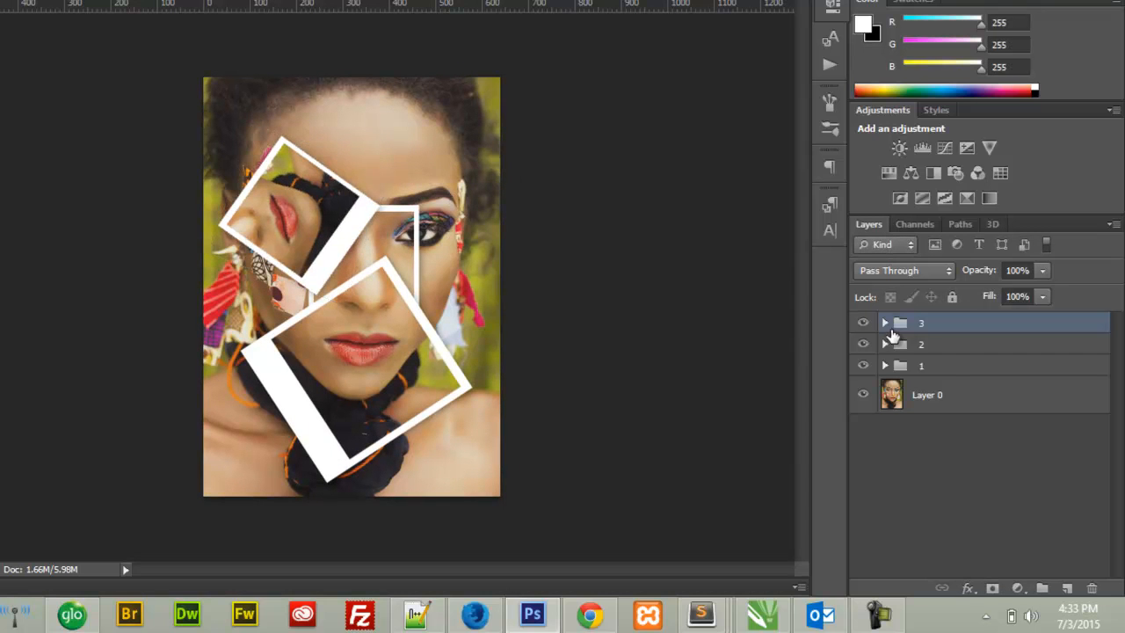
Step: Replace group 3's mouth photo with the portrait area inside its outline, copied to a new layer above the frame, and collapse the group
left_click(885, 323)
left_click(906, 352, "ctrl")
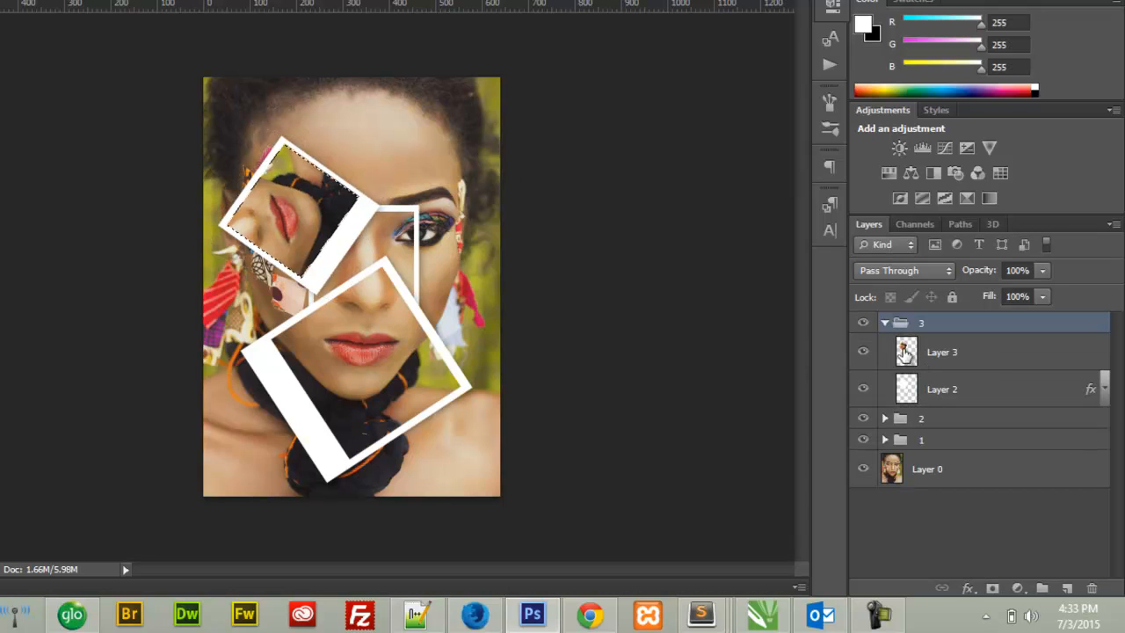
left_click(947, 353)
left_click(1013, 482)
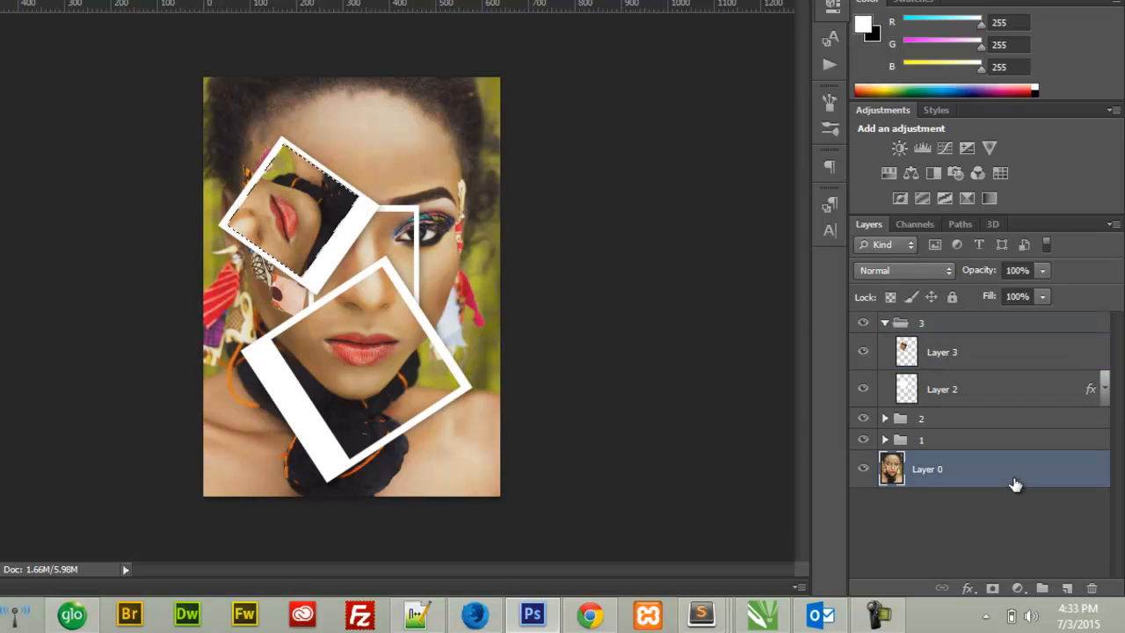
key("ctrl+j")
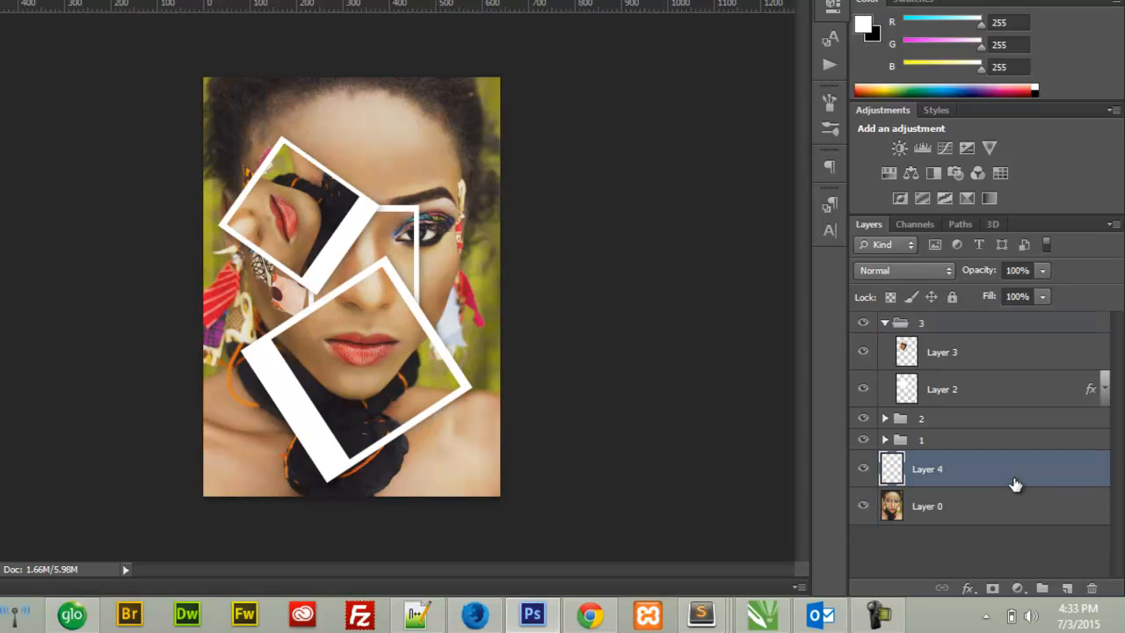
left_click_drag(1009, 477, 1093, 586)
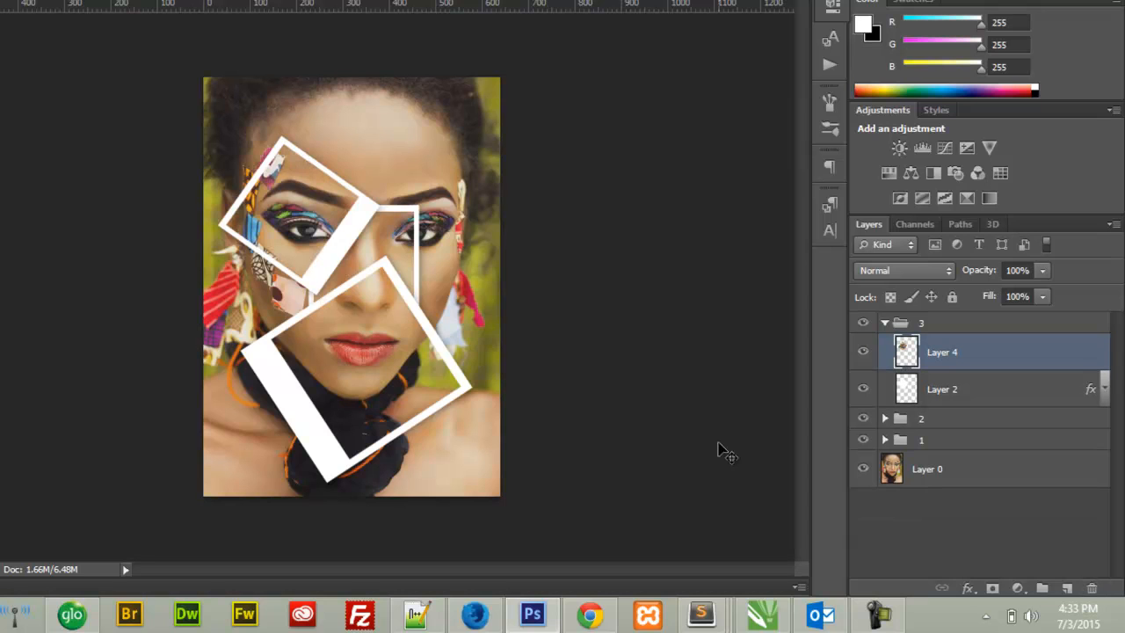
left_click(885, 324)
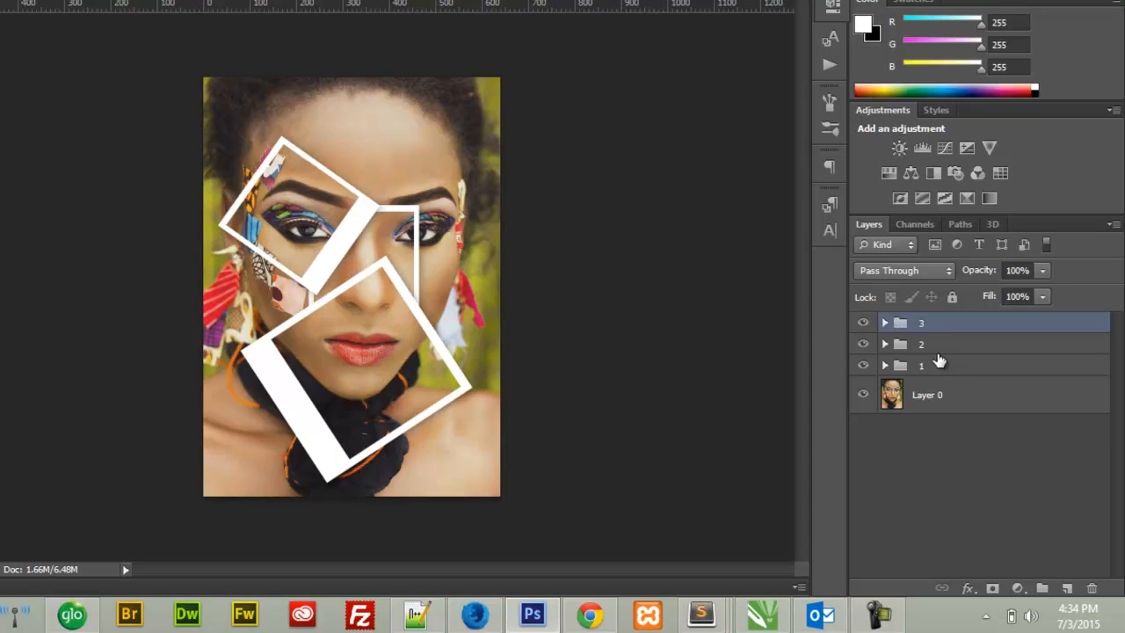
Step: Duplicate group 3 and rename the copy 4
key("ctrl+j")
double_click(927, 324)
type("4")
key("Return")
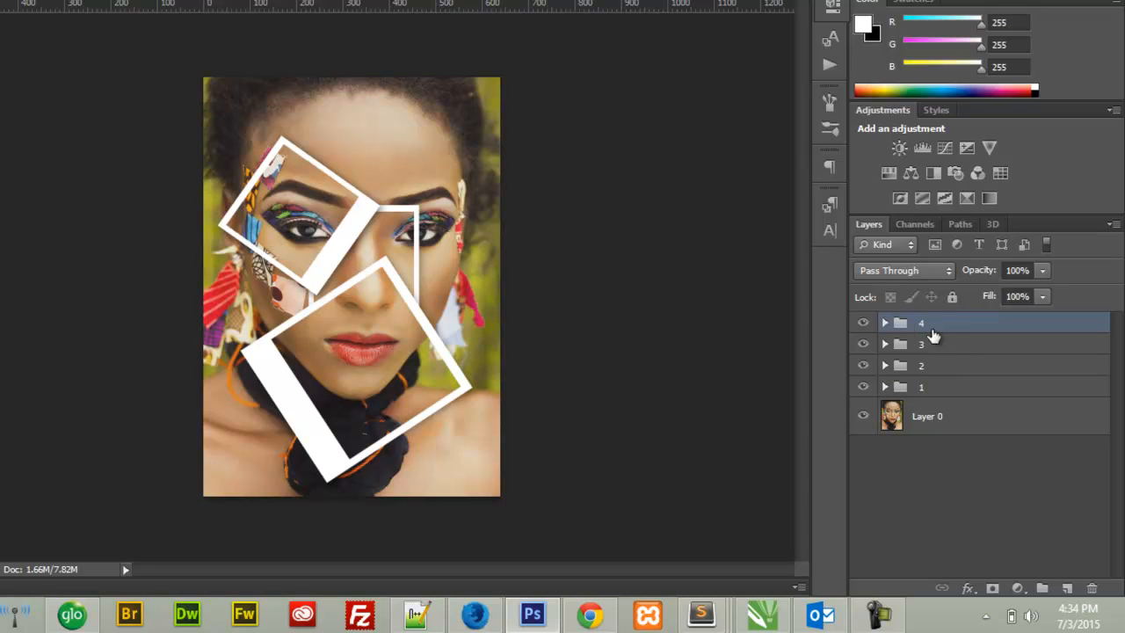
Step: Move polaroid group 4 over the mouth and chin, rotate it so its wide border faces down, and adjust its size to overlap polaroid 2
left_click_drag(311, 221, 433, 211)
key("ctrl+t")
left_click_drag(595, 155, 530, 338)
left_click_drag(445, 213, 482, 305)
left_click_drag(556, 339, 543, 340)
left_click_drag(426, 332, 352, 423)
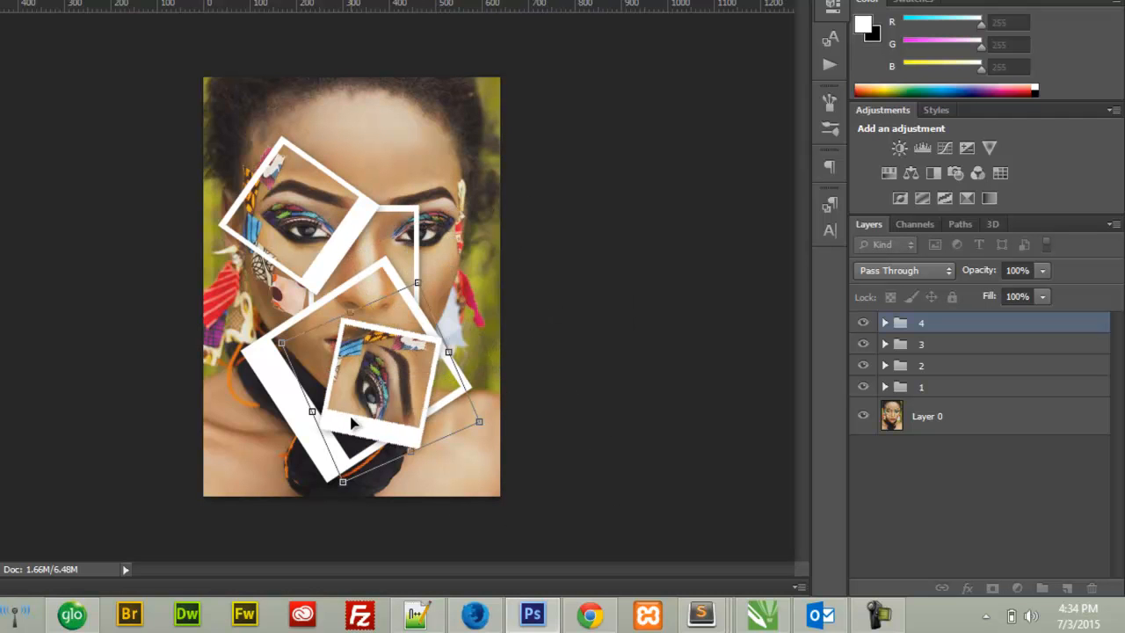
left_click_drag(479, 422, 498, 434)
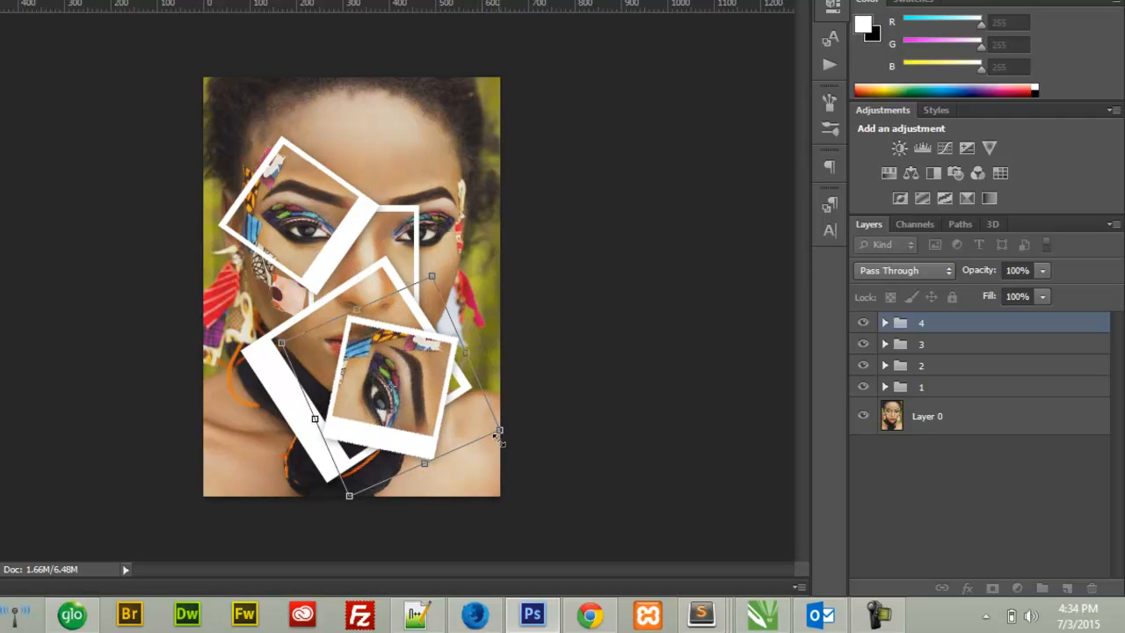
key("Return")
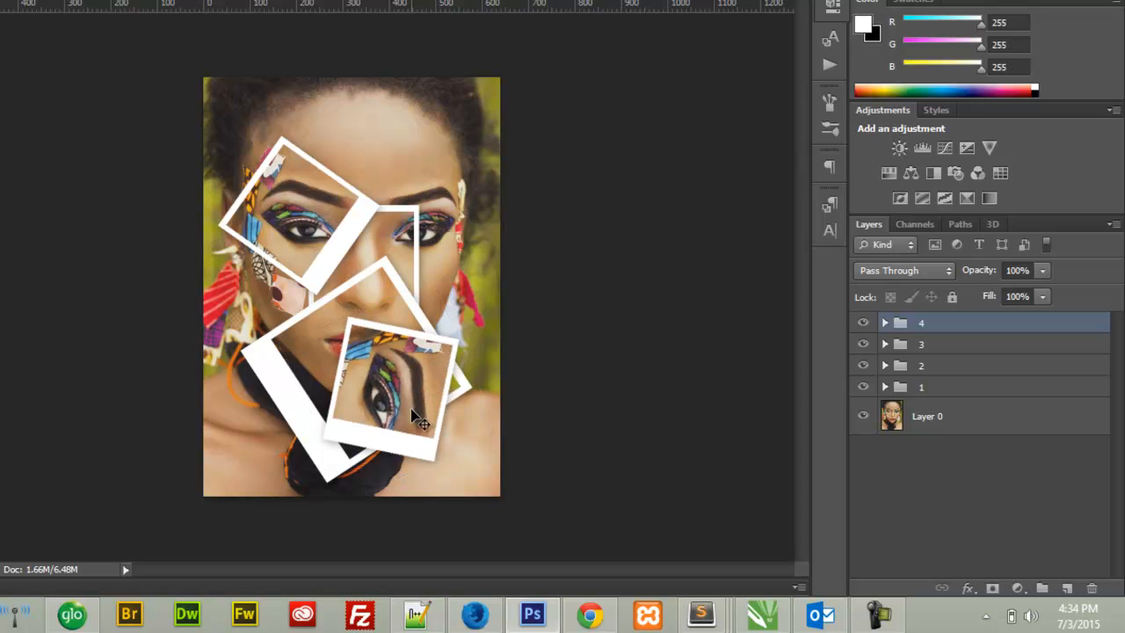
Step: Replace group 4's eye photo with the portrait area inside its outline, copied to a new layer above the frame, and collapse the group
left_click(885, 323)
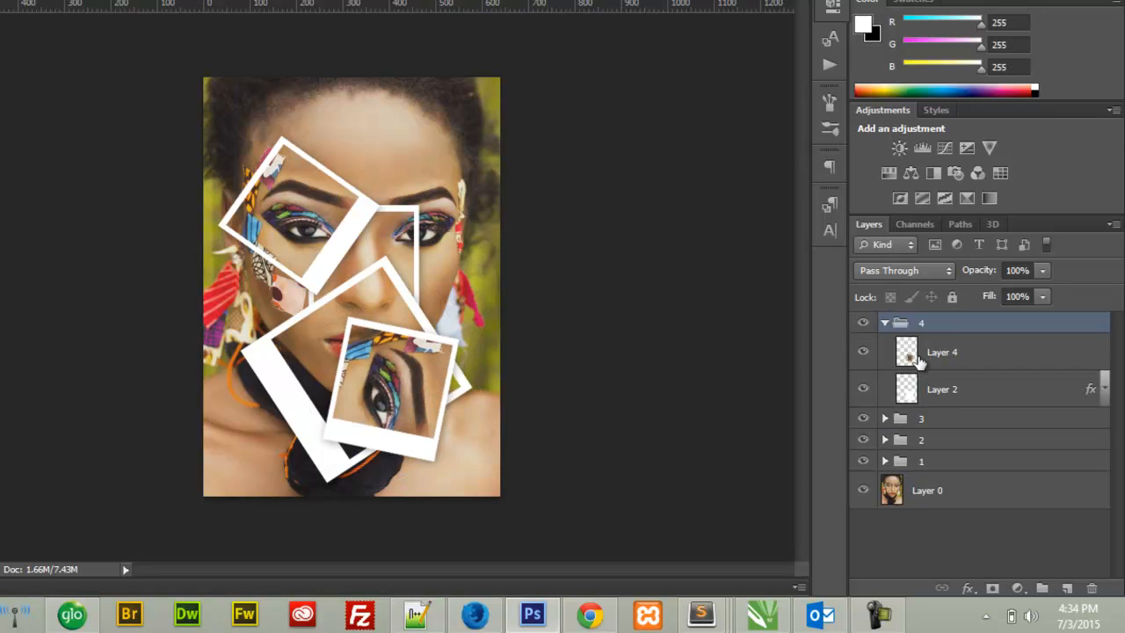
left_click(907, 353, "ctrl")
left_click(1023, 492)
key("ctrl+j")
left_click_drag(1022, 491, 1092, 588)
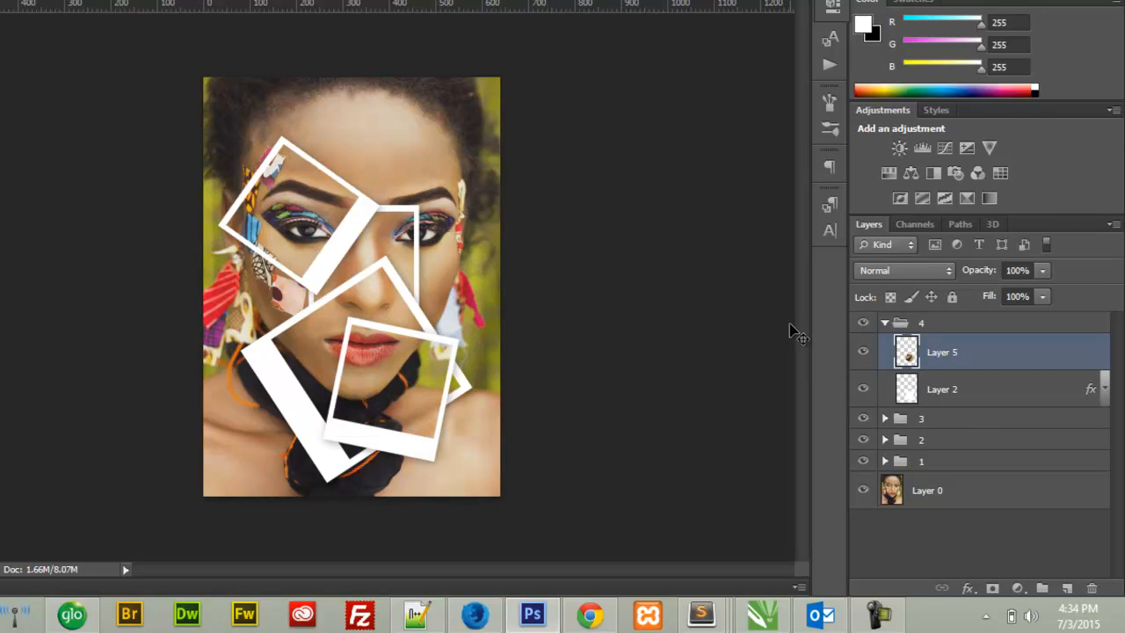
left_click(884, 323)
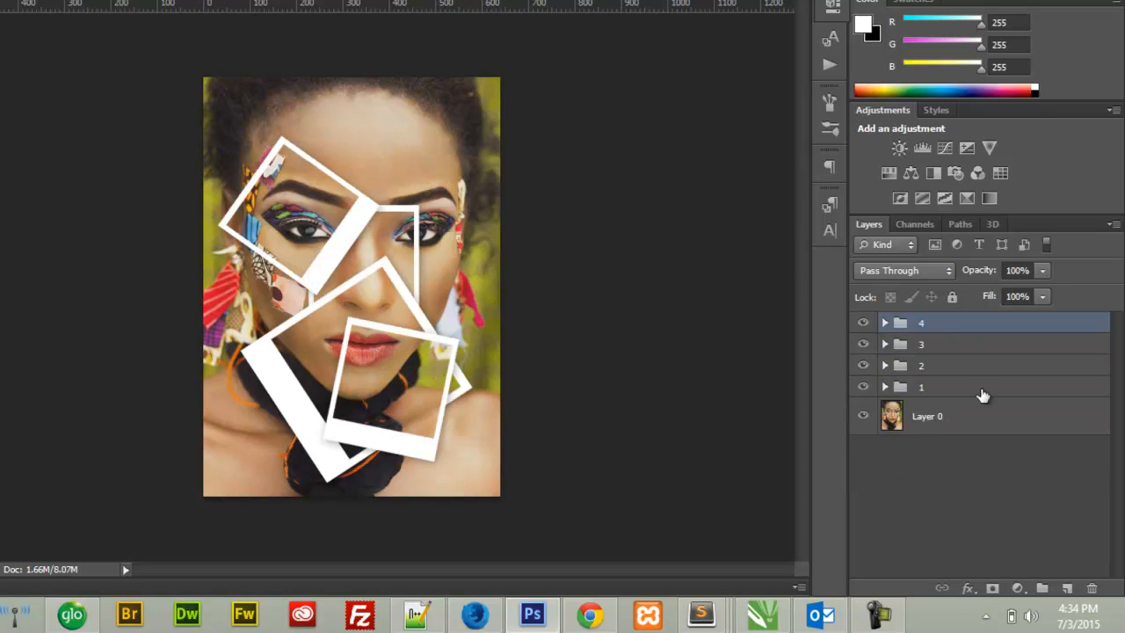
Step: Add a Hue/Saturation adjustment directly above Layer 0 and reduce its saturation until the background portrait is black and white
left_click(984, 415)
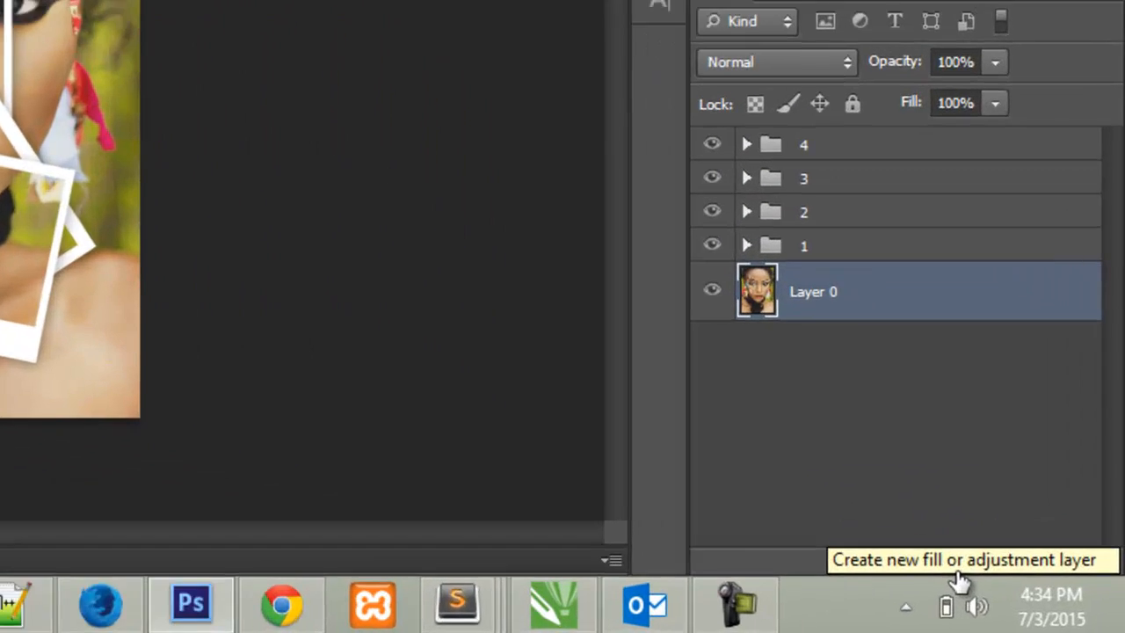
left_click(1020, 598)
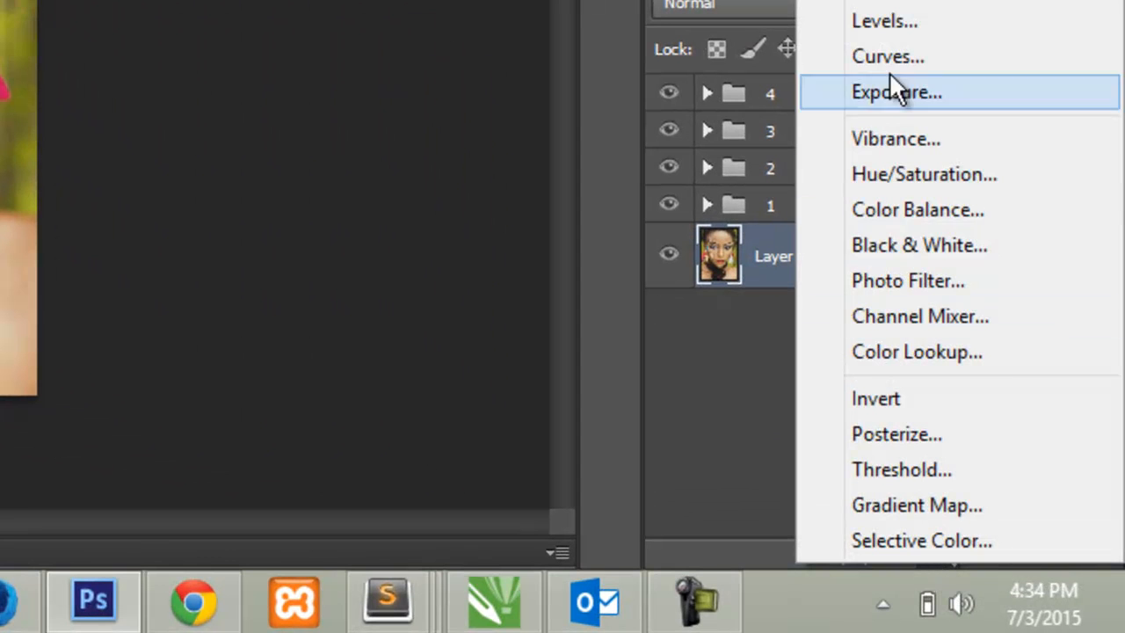
left_click(904, 171)
left_click_drag(639, 103, 605, 105)
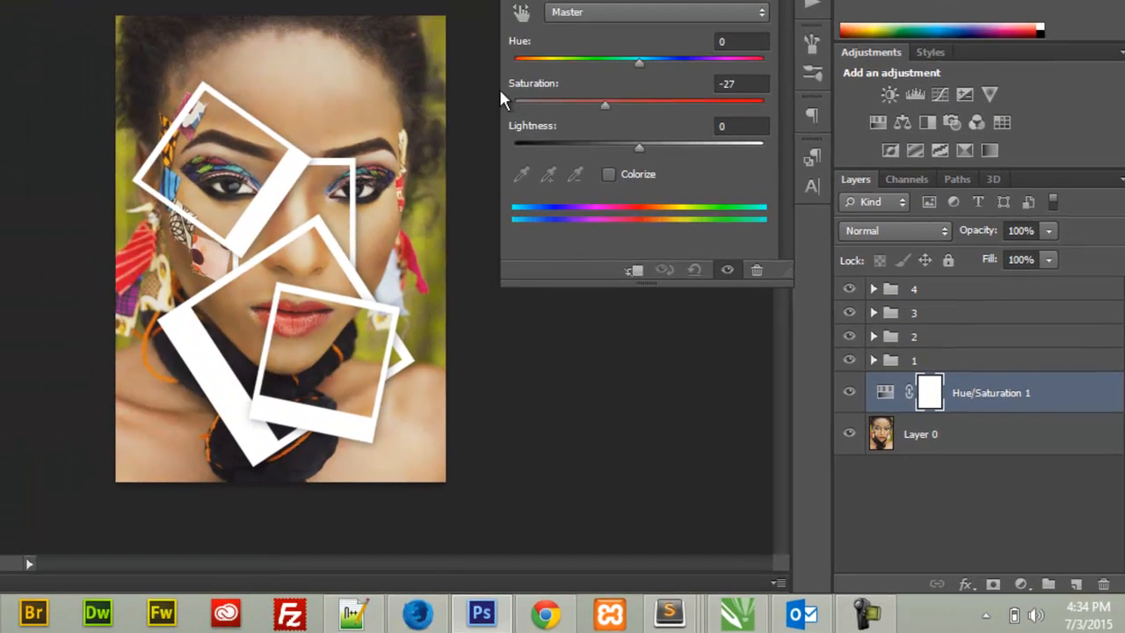
left_click_drag(500, 94, 514, 105)
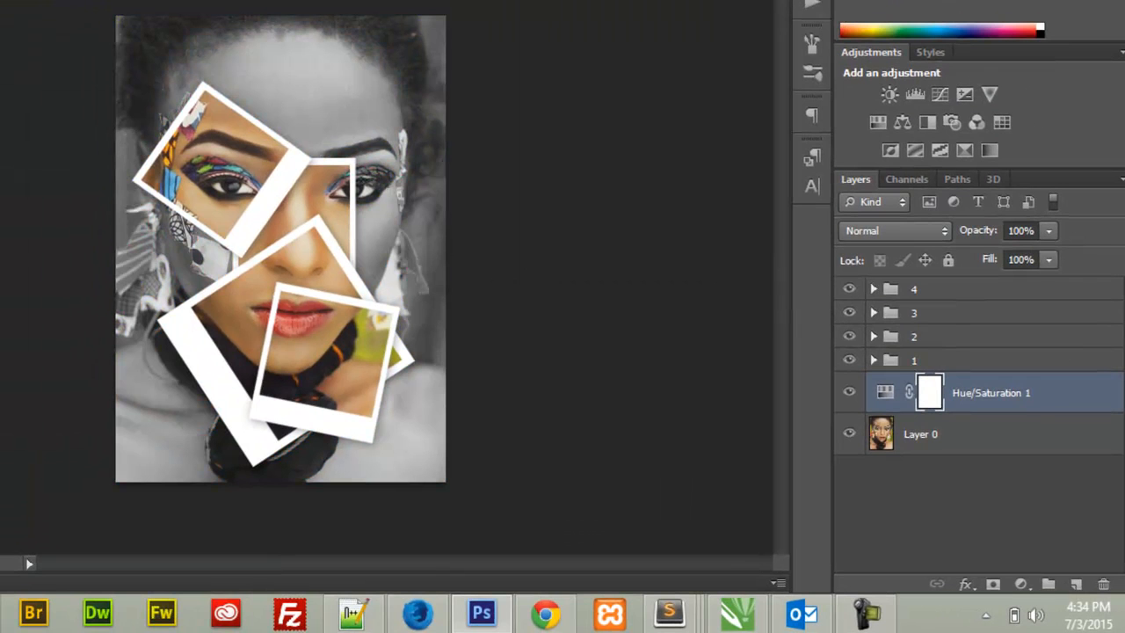
Step: Add a Levels adjustment directly above Layer 0 with the shadow input level set to 19, and close its settings
left_click(966, 437)
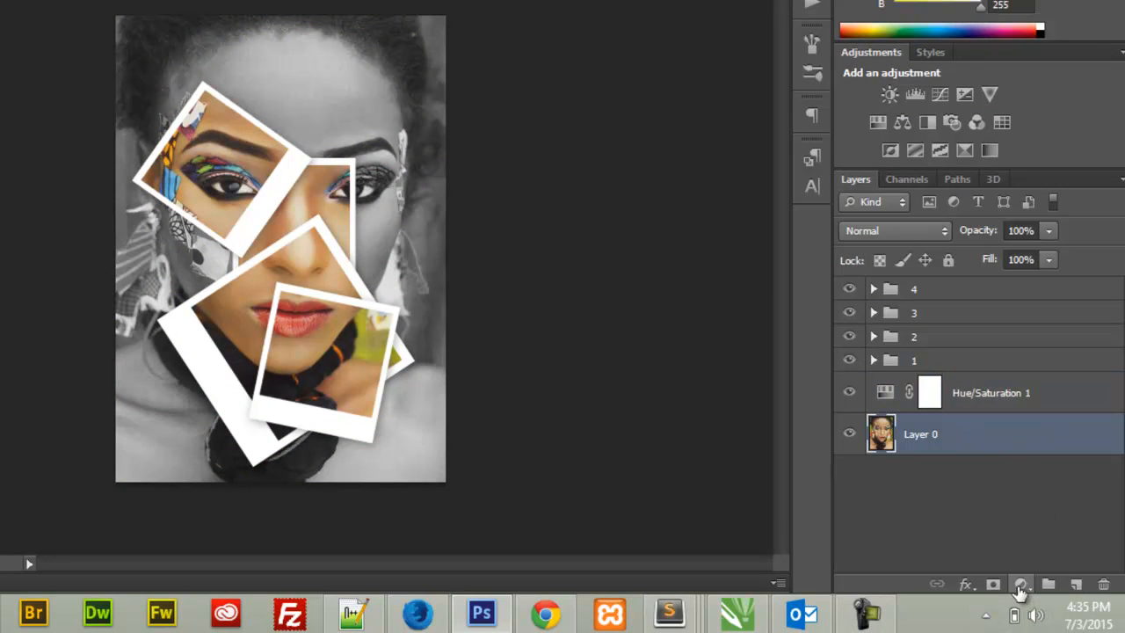
left_click(1020, 583)
left_click(980, 237)
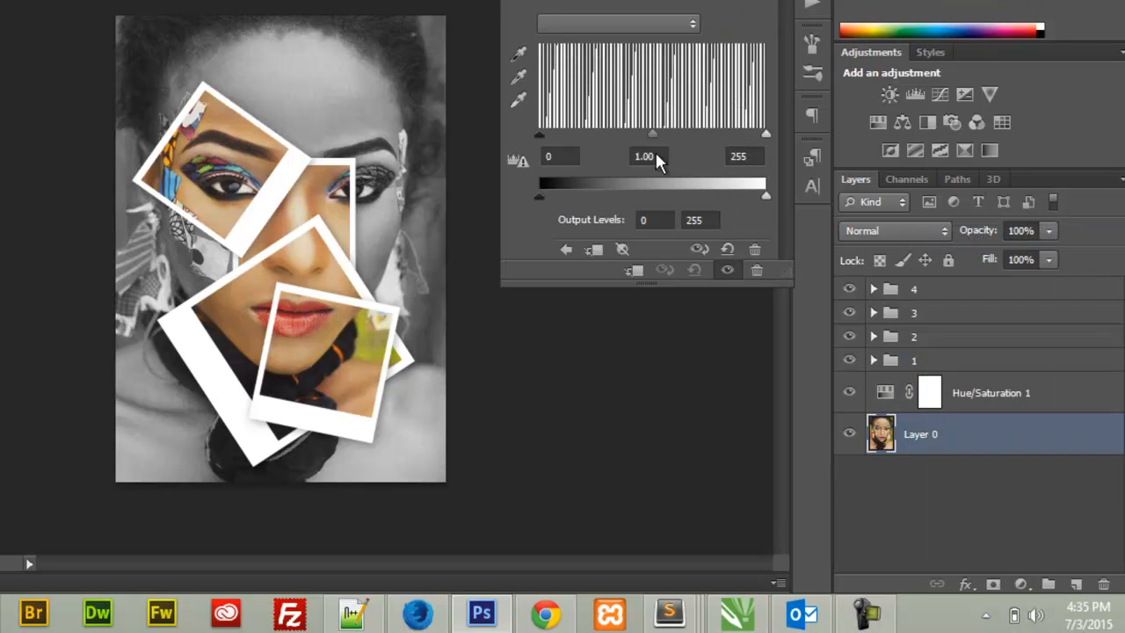
left_click_drag(538, 137, 551, 139)
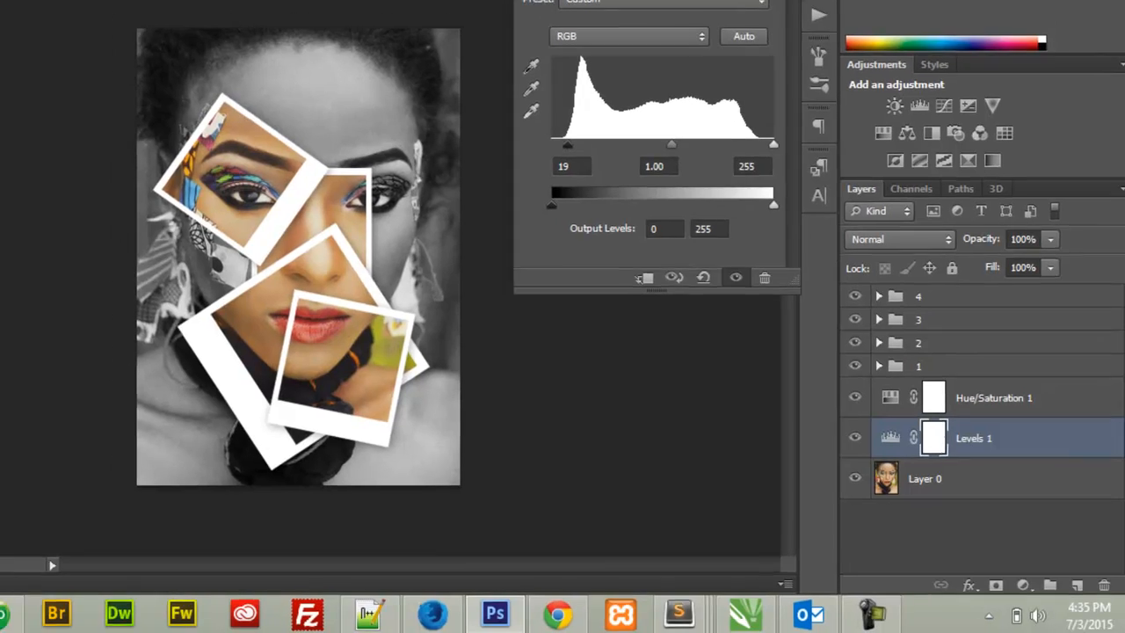
left_click(875, 51)
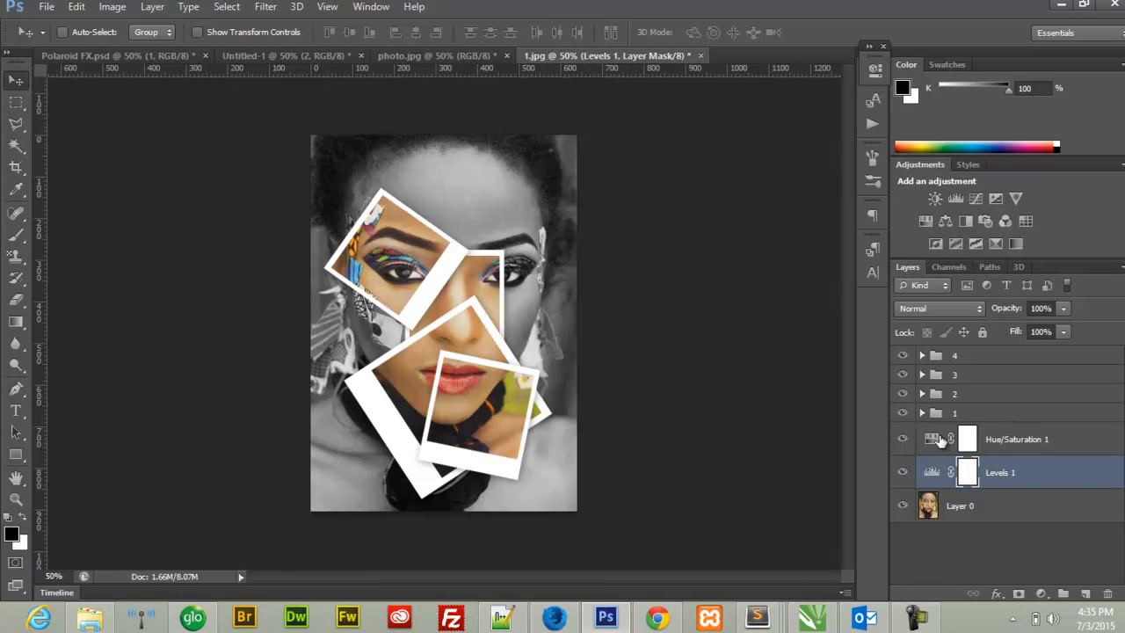
Step: Hide and show groups 4, 3, 2 and 1 one at a time to check each polaroid
left_click(901, 355)
left_click(901, 355)
left_click(903, 375)
left_click(902, 375)
left_click(902, 393)
left_click(902, 393)
left_click(902, 413)
left_click(903, 413)
Step: Try to duplicate the Hue/Saturation and Levels adjustments together into group 3, and delete the copies
left_click(922, 376)
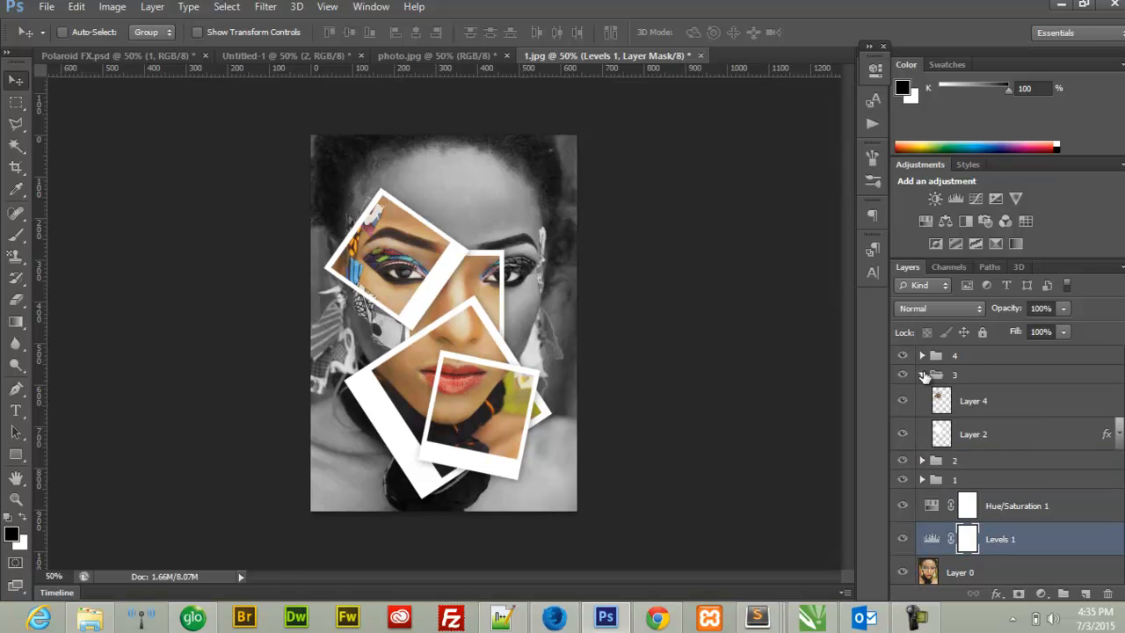
left_click(1072, 508, "shift")
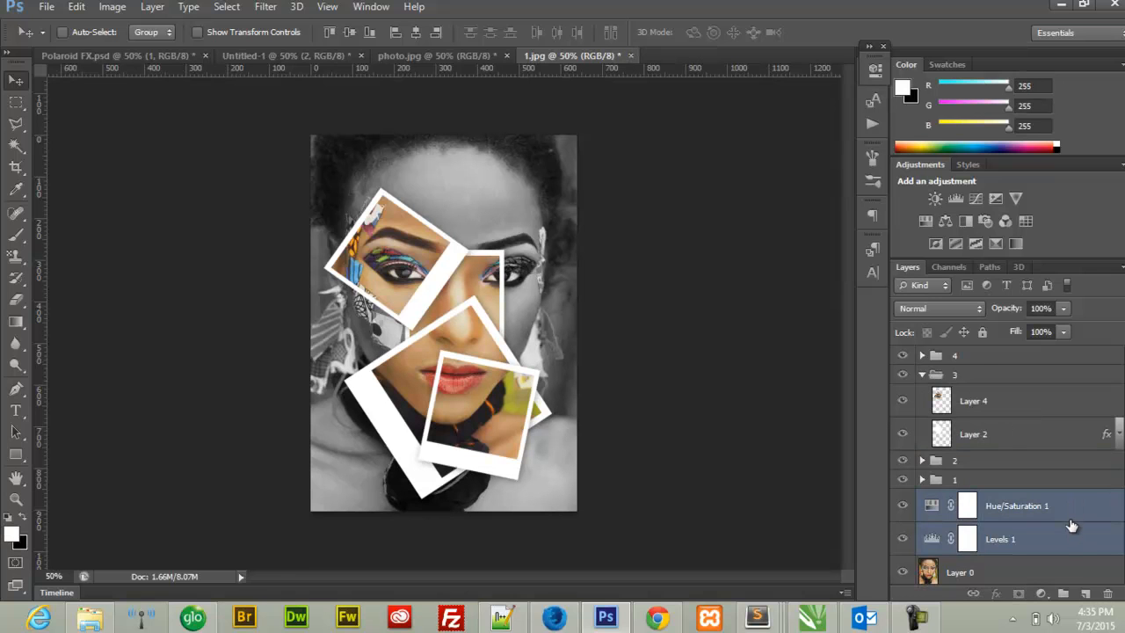
key("ctrl+j")
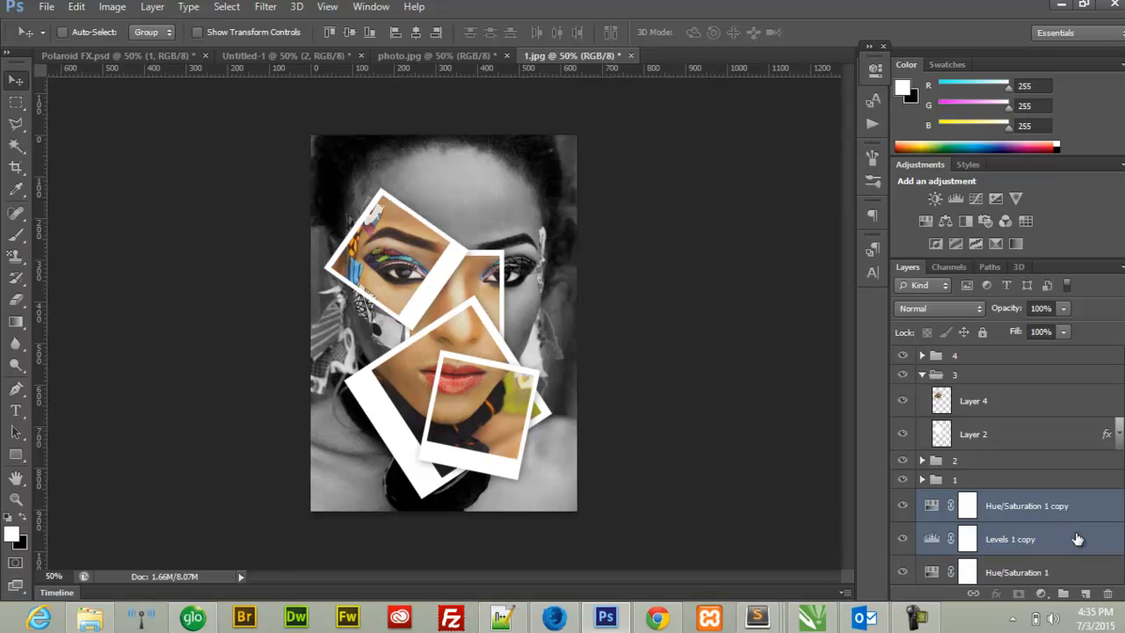
left_click_drag(1076, 538, 1056, 440)
key("Delete")
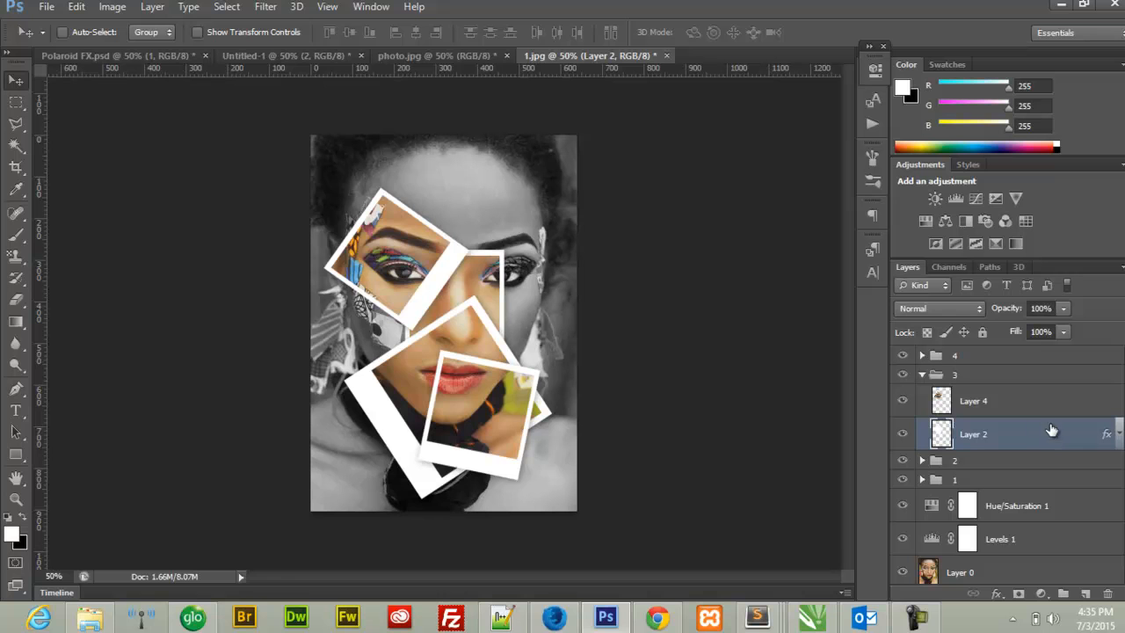
Step: Add a Hue/Saturation adjustment above the eye photo in group 3 with saturation set to -100, and close its settings
left_click(1034, 399)
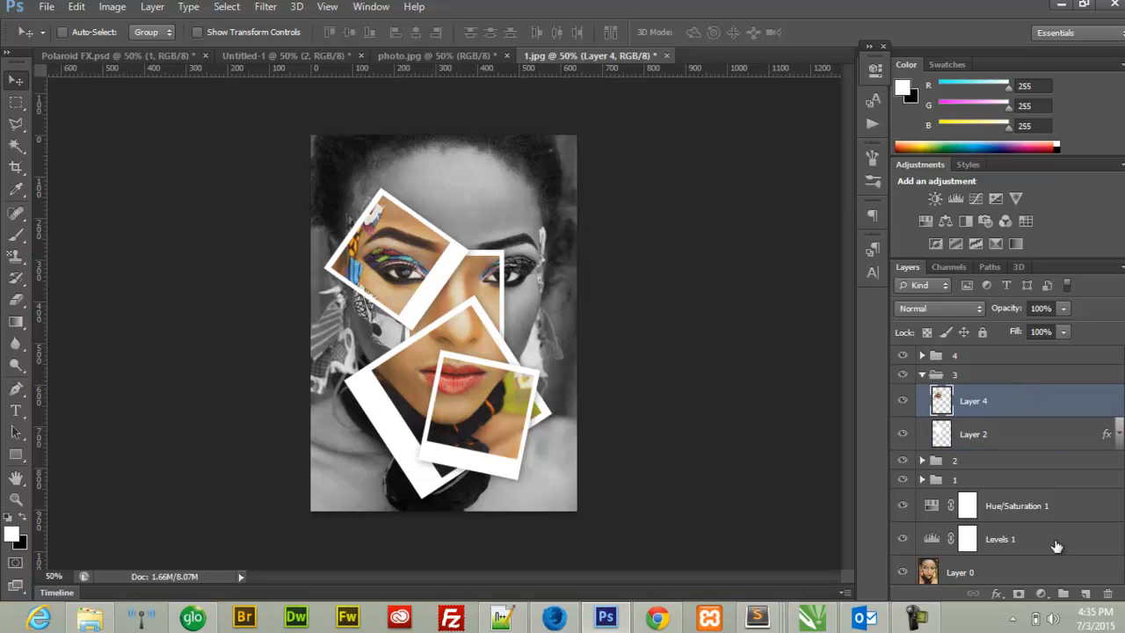
left_click(1041, 594)
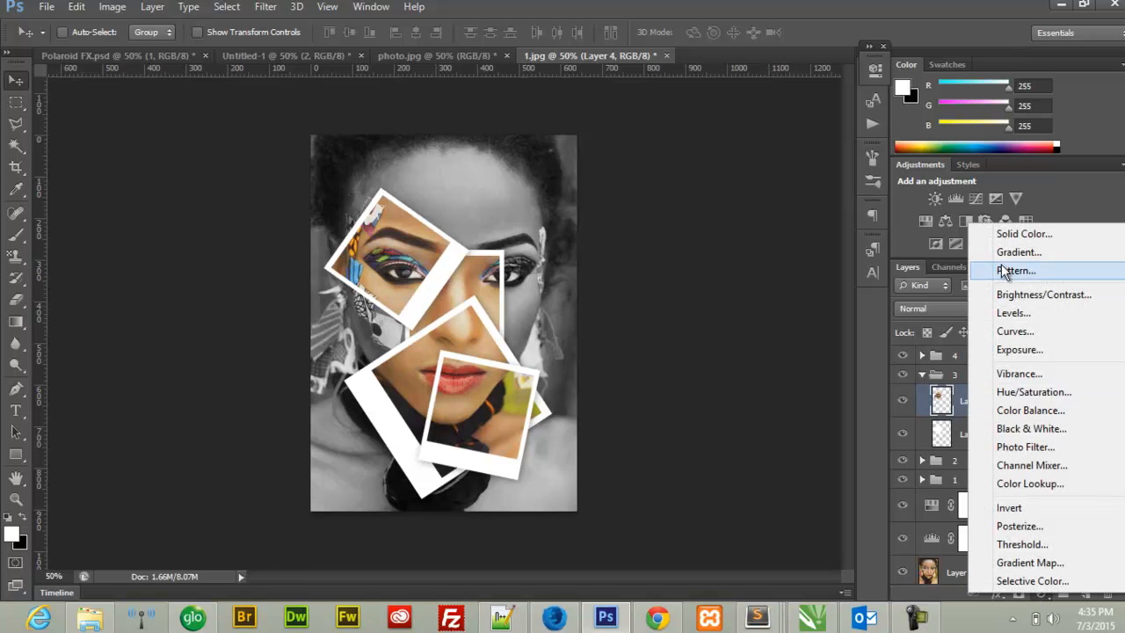
left_click(1011, 392)
left_click_drag(732, 205, 567, 209)
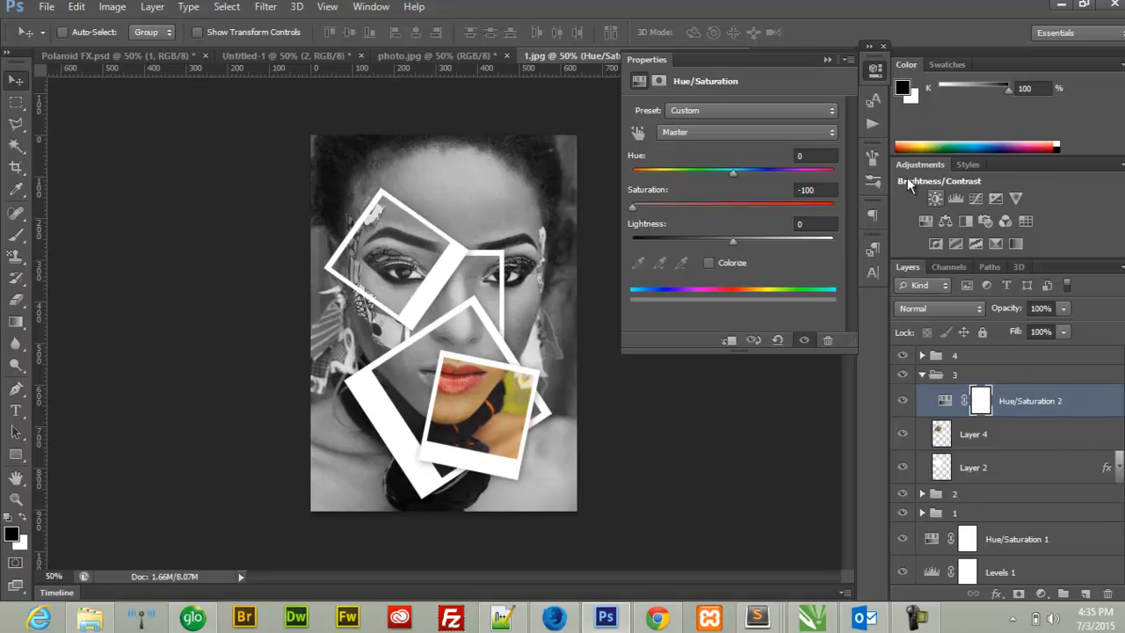
left_click(871, 76)
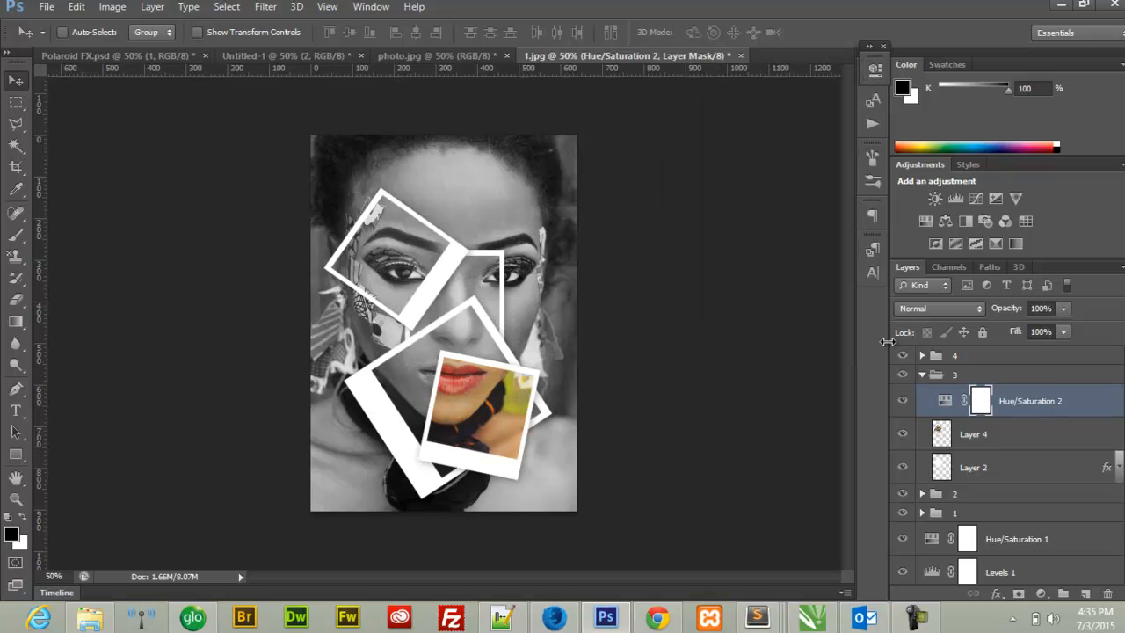
Step: Clip the new Hue/Saturation adjustment to group 3's eye photo layer and collapse the group
left_click_drag(1007, 400, 1061, 410)
left_click(1057, 412, "alt")
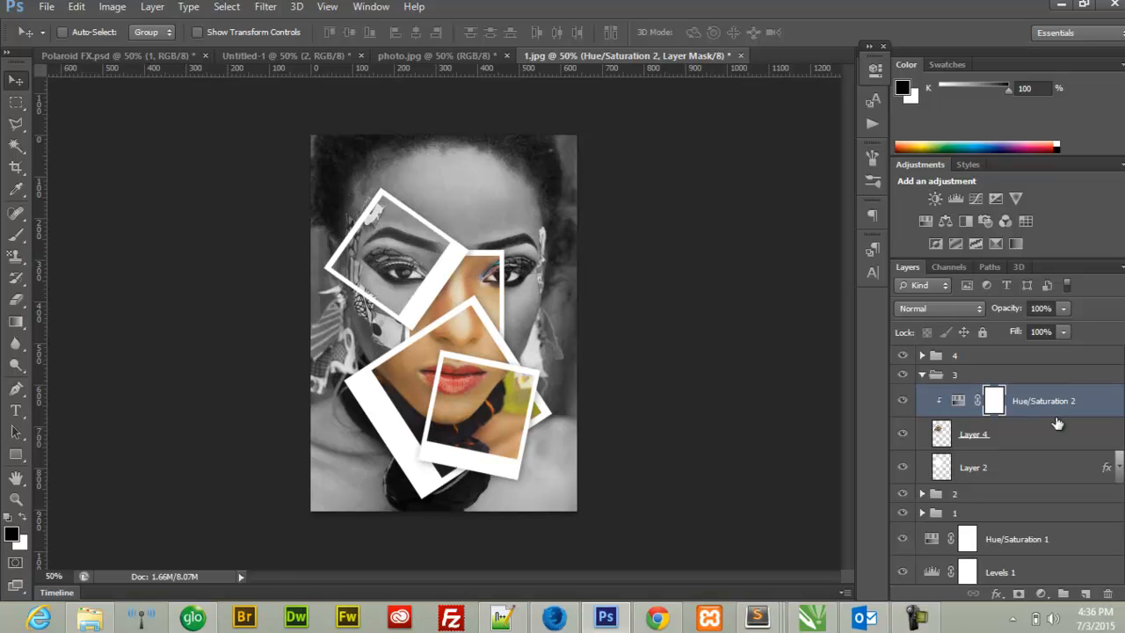
left_click(922, 374)
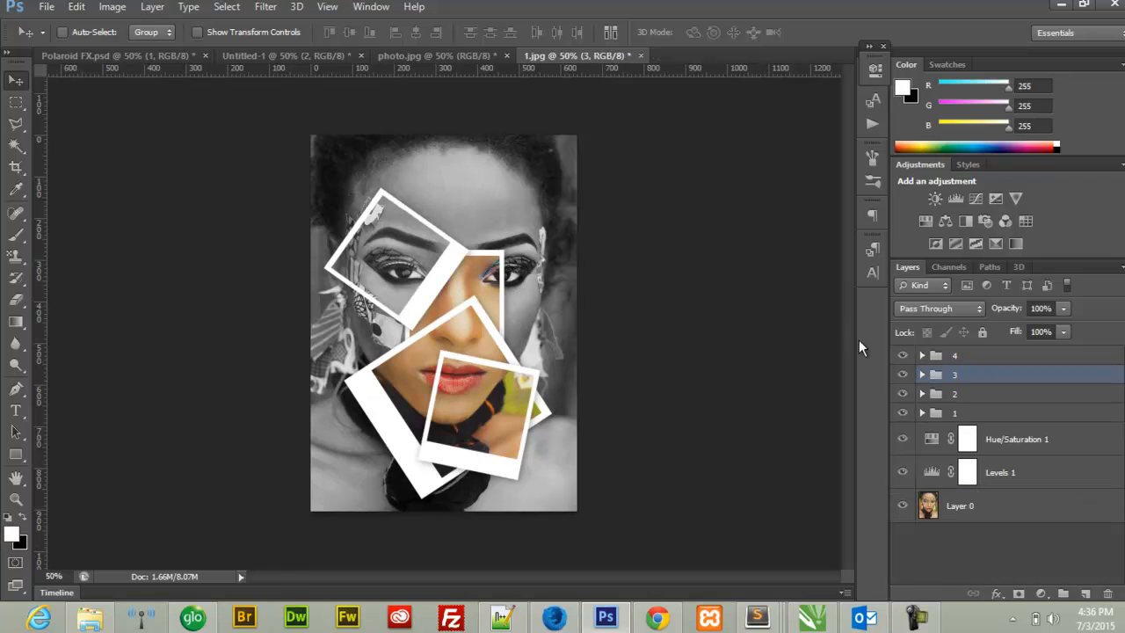
Step: Toggle group 3's visibility repeatedly to compare the portrait with and without the black-and-white polaroid
left_click(905, 375)
left_click(905, 375)
left_click(905, 375)
left_click(905, 375)
left_click(905, 376)
left_click(905, 375)
left_click(905, 375)
left_click(905, 376)
Step: Hide the full portrait on Layer 0 and add a new empty layer directly above it
left_click(902, 506)
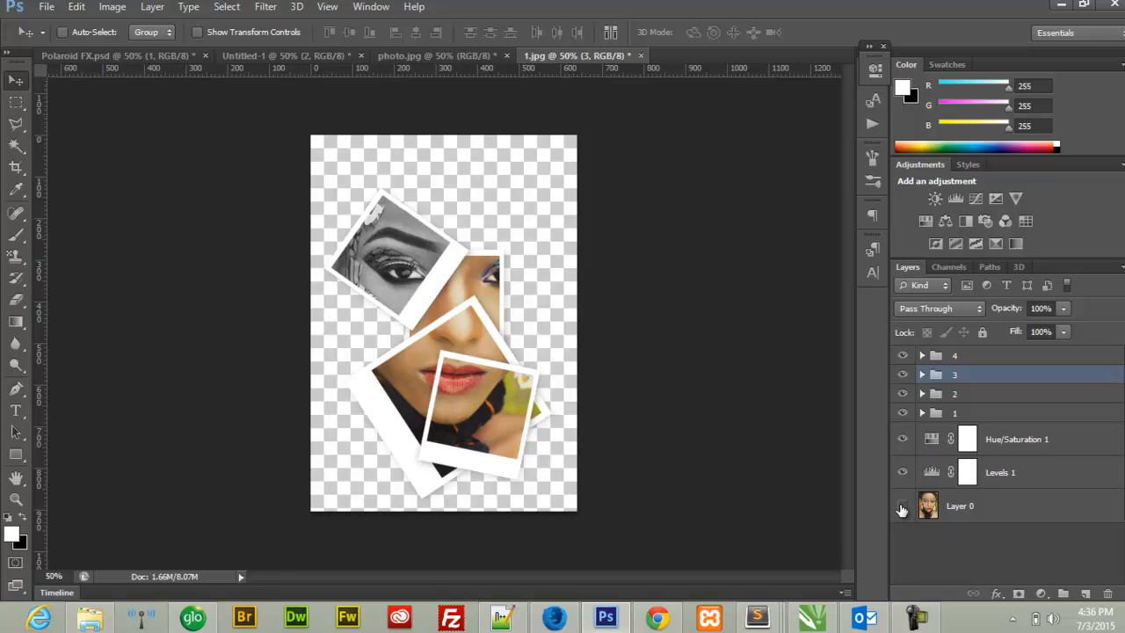
left_click(1015, 505)
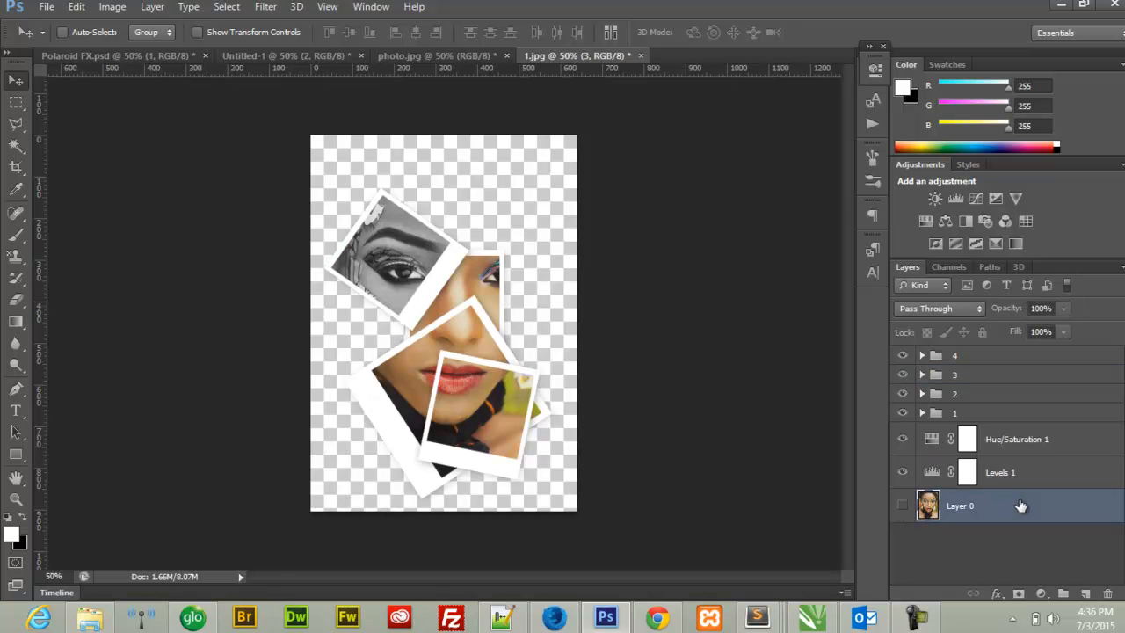
left_click(1088, 594)
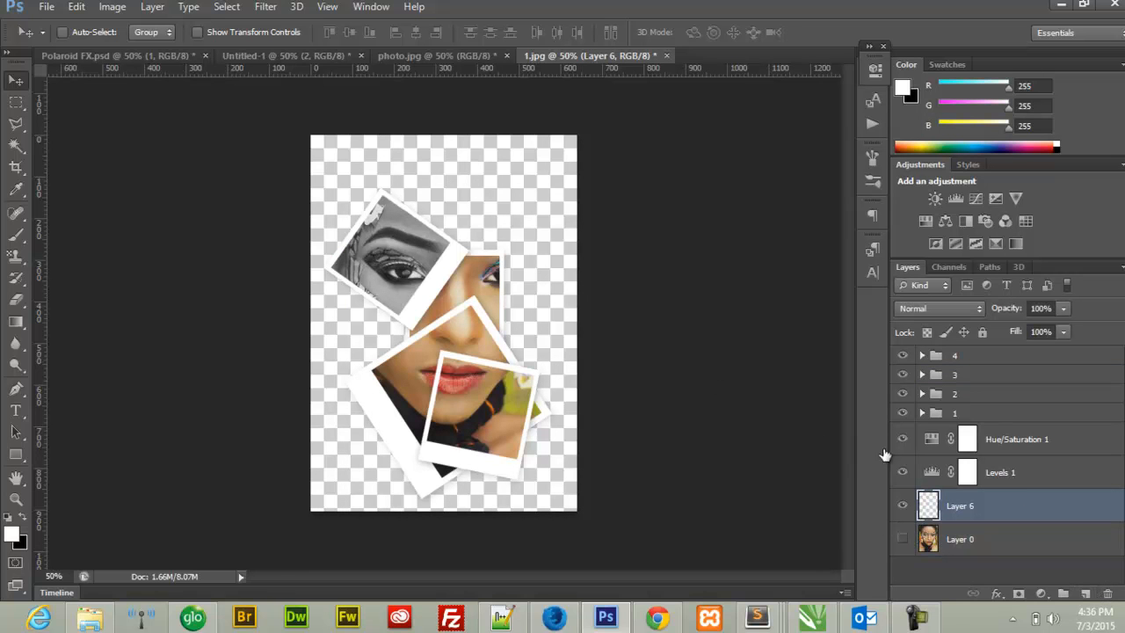
Step: Rename the new empty layer above Layer 0 to BG
double_click(959, 506)
type("BG")
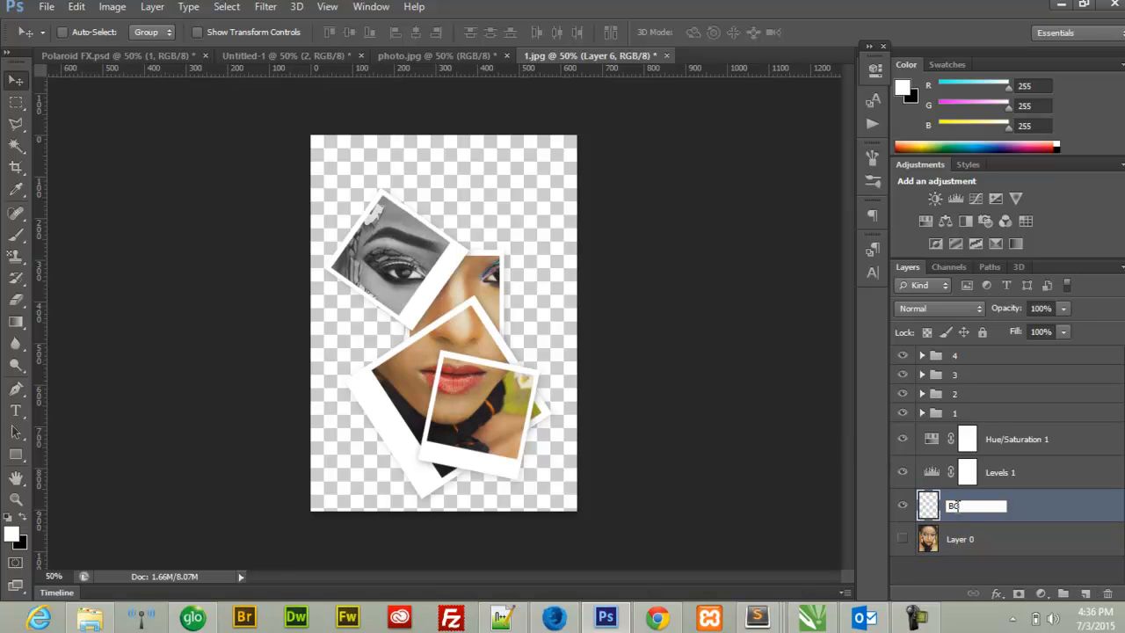
key("Return")
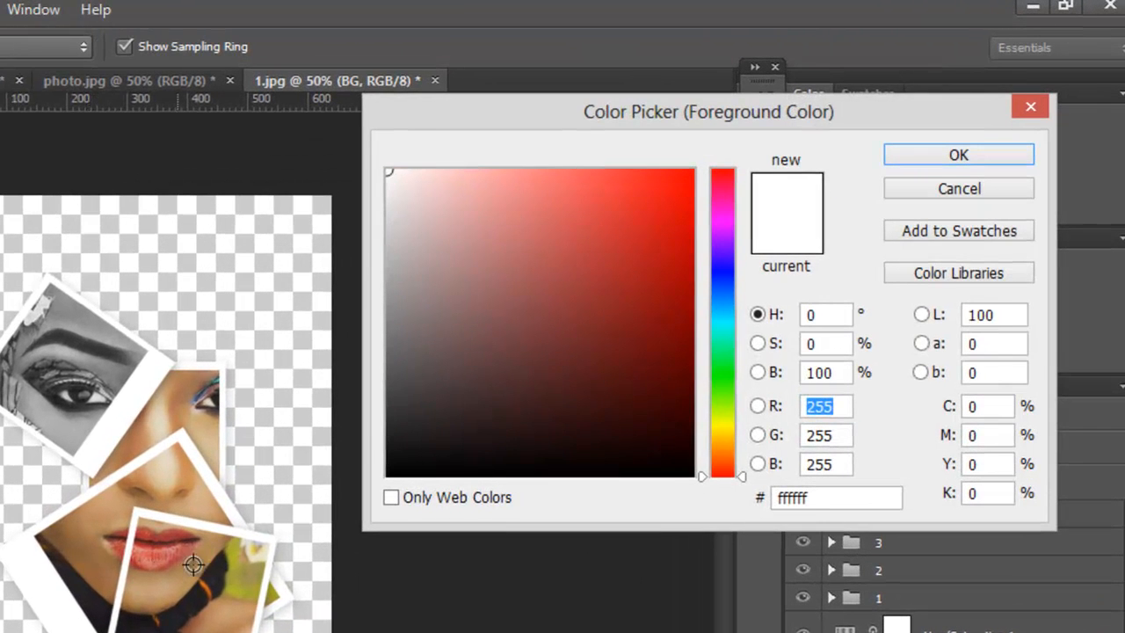
Step: Set the foreground color to a light pink with RGB 247, 130, 221
left_click(437, 443)
left_click_drag(552, 194, 538, 169)
left_click(716, 326)
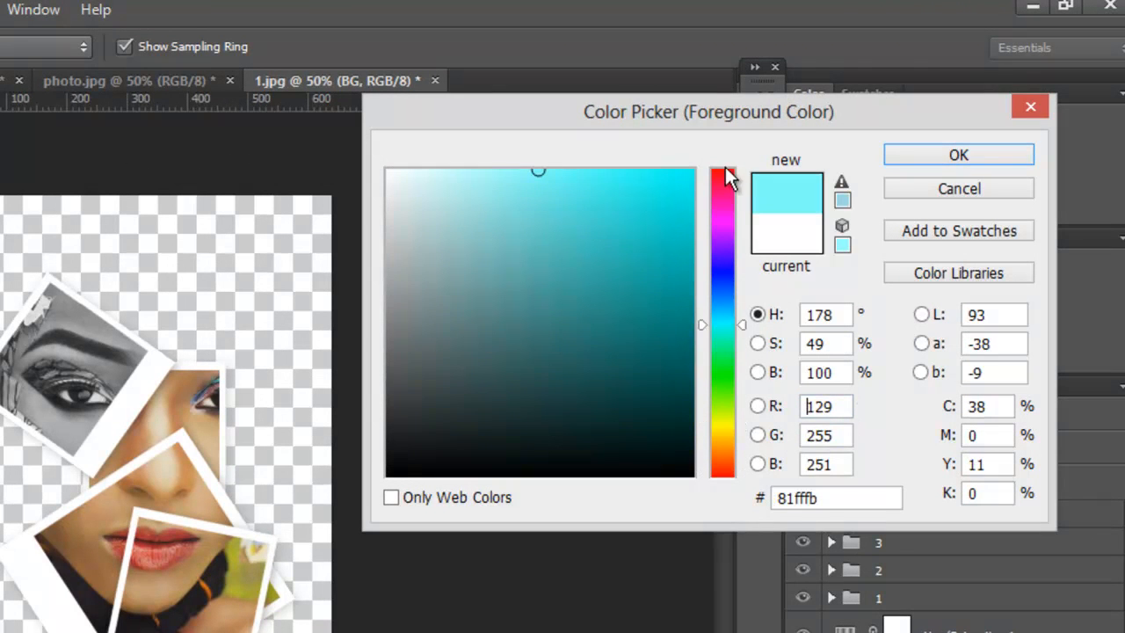
left_click(725, 208)
left_click(675, 179)
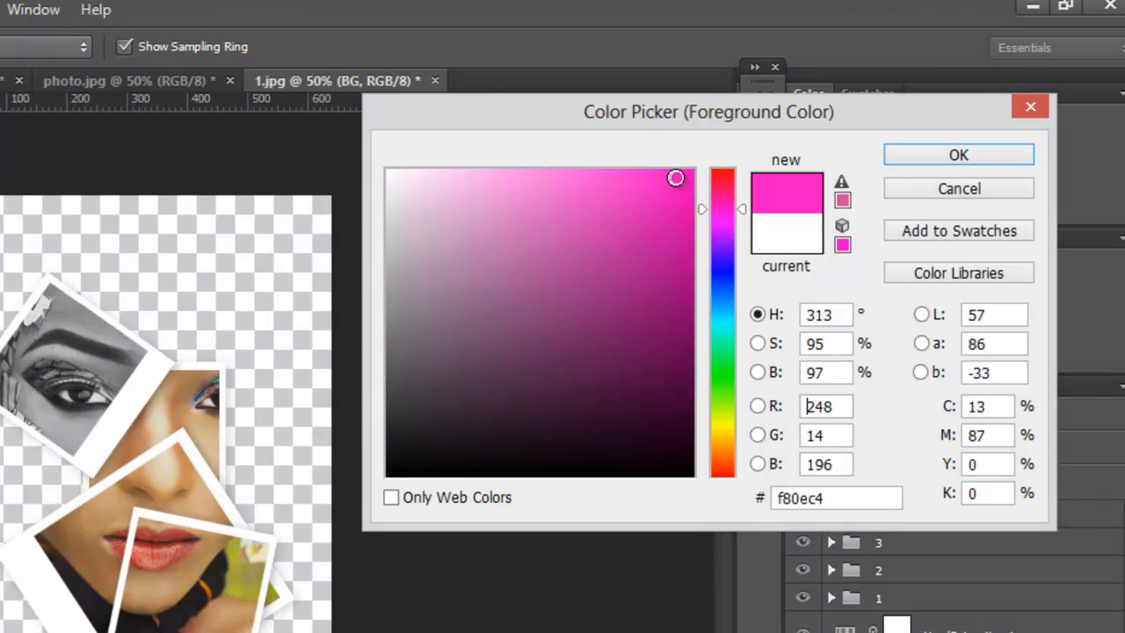
left_click_drag(568, 181, 569, 182)
left_click(530, 176)
key("Return")
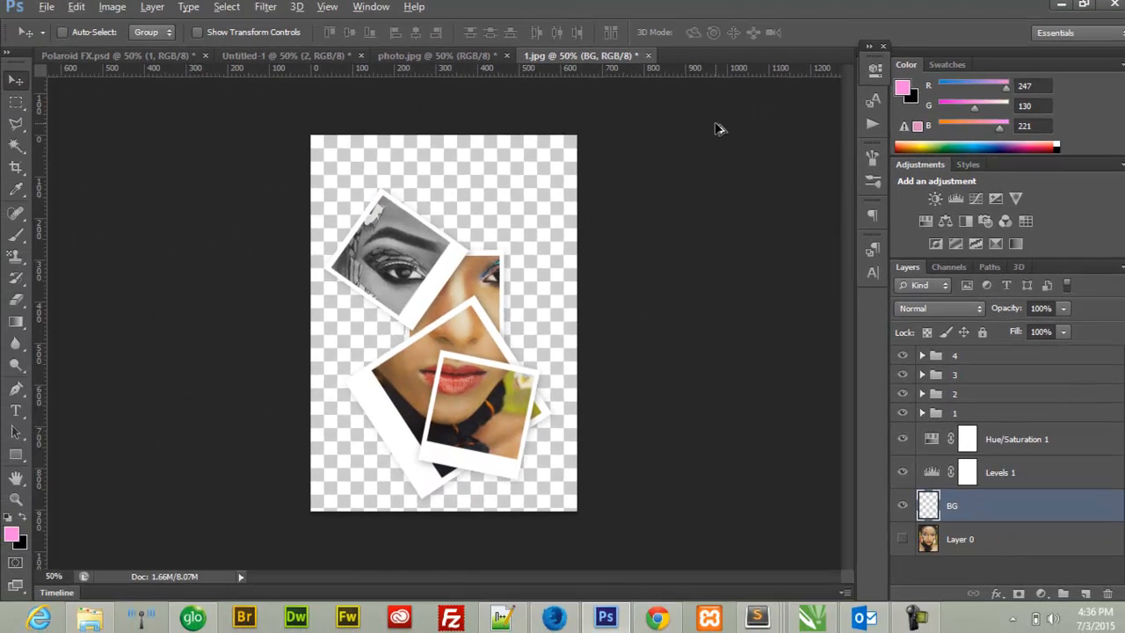
Step: Fill the BG layer with the pink foreground color and move it above the Hue/Saturation 1 adjustment, below group 1
key("alt+BackSpace")
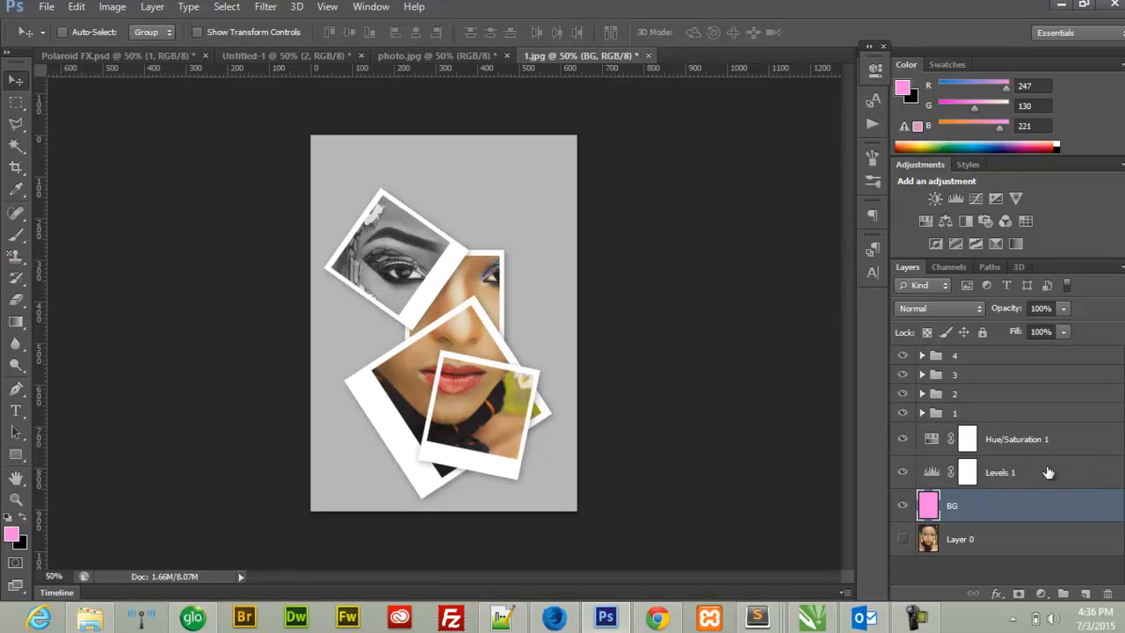
left_click_drag(1020, 503, 1012, 431)
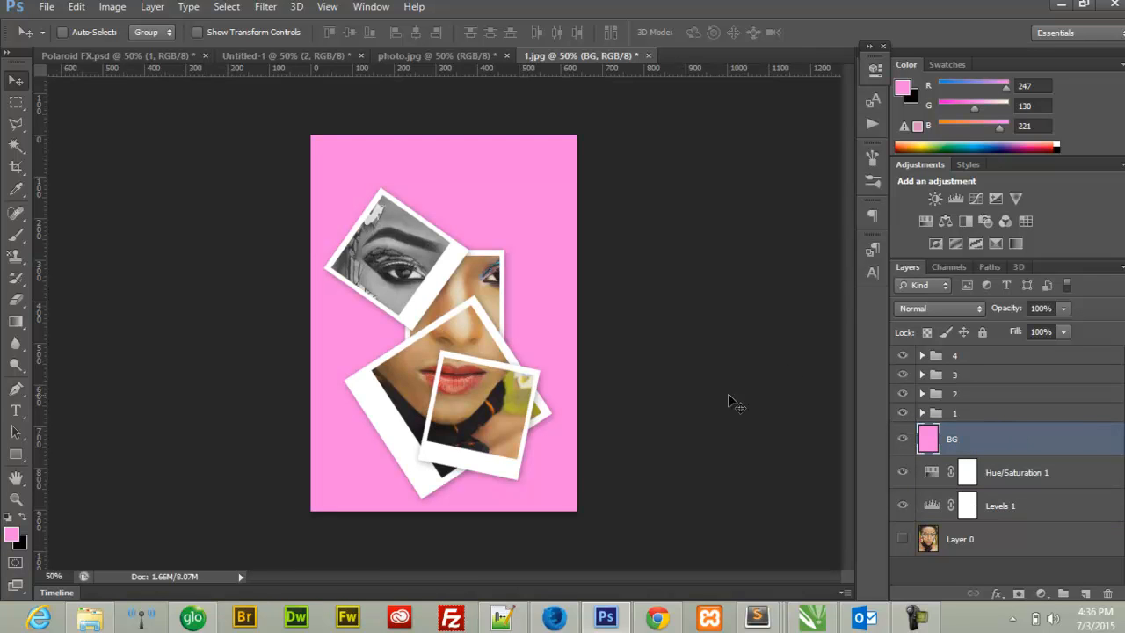
left_click(916, 617)
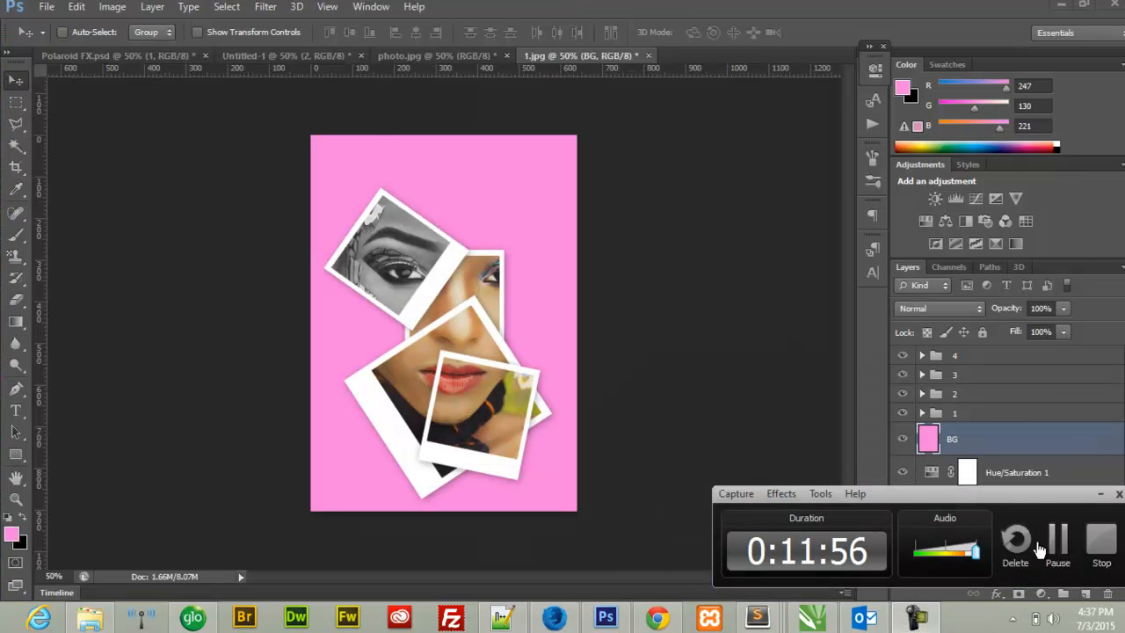
left_click(1057, 543)
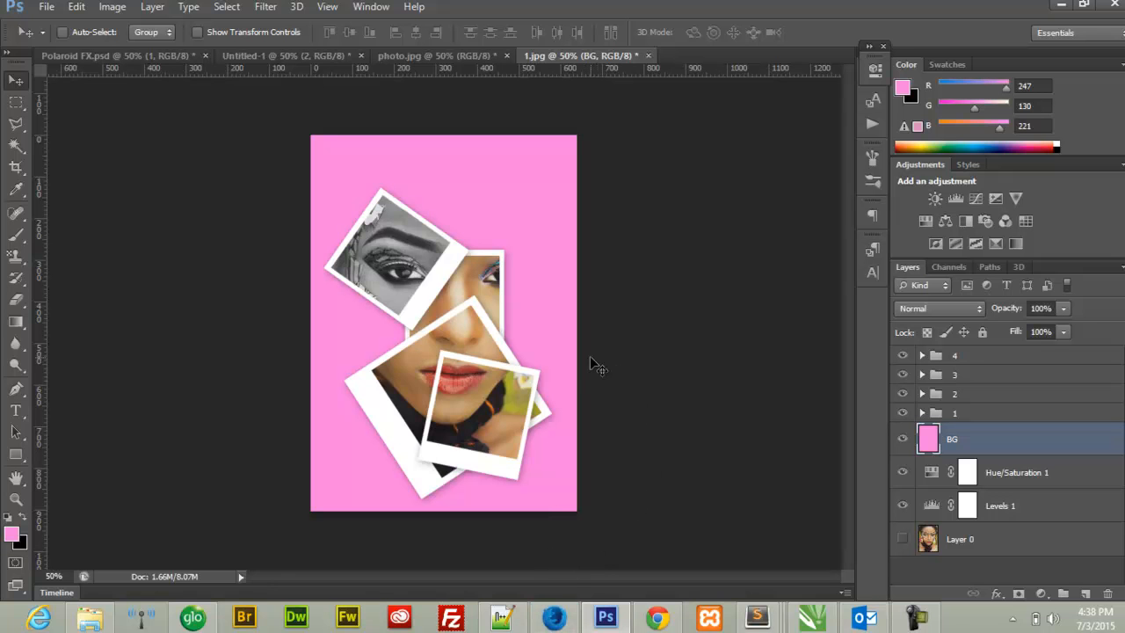
Step: Switch to the web browser and view the Tutorials page of the vastdv.net website
left_click(554, 617)
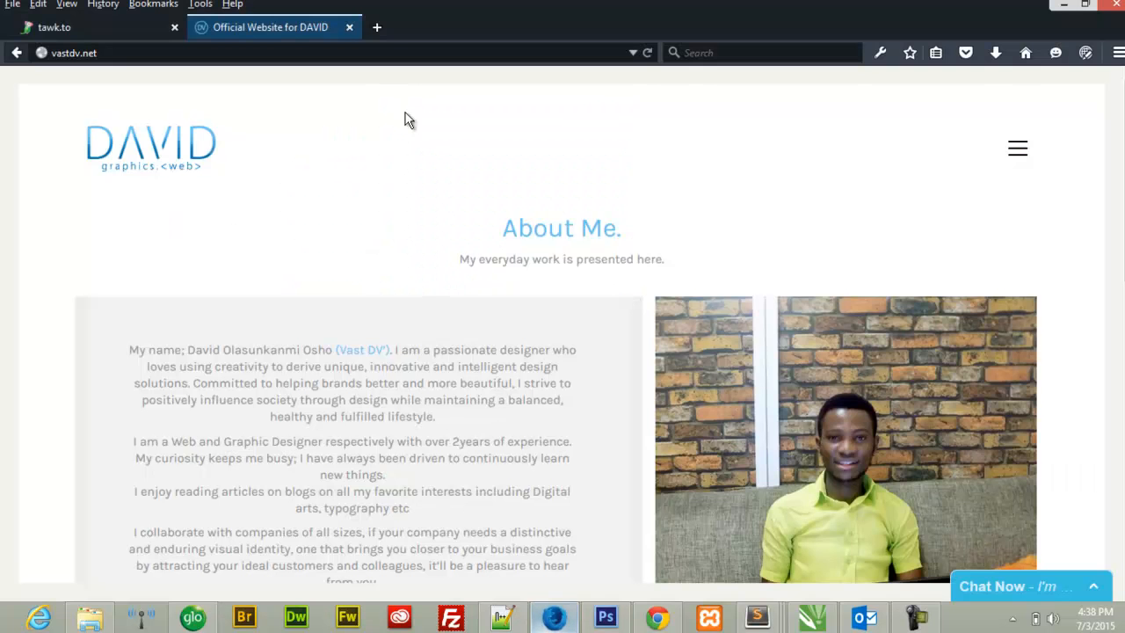
left_click(1017, 148)
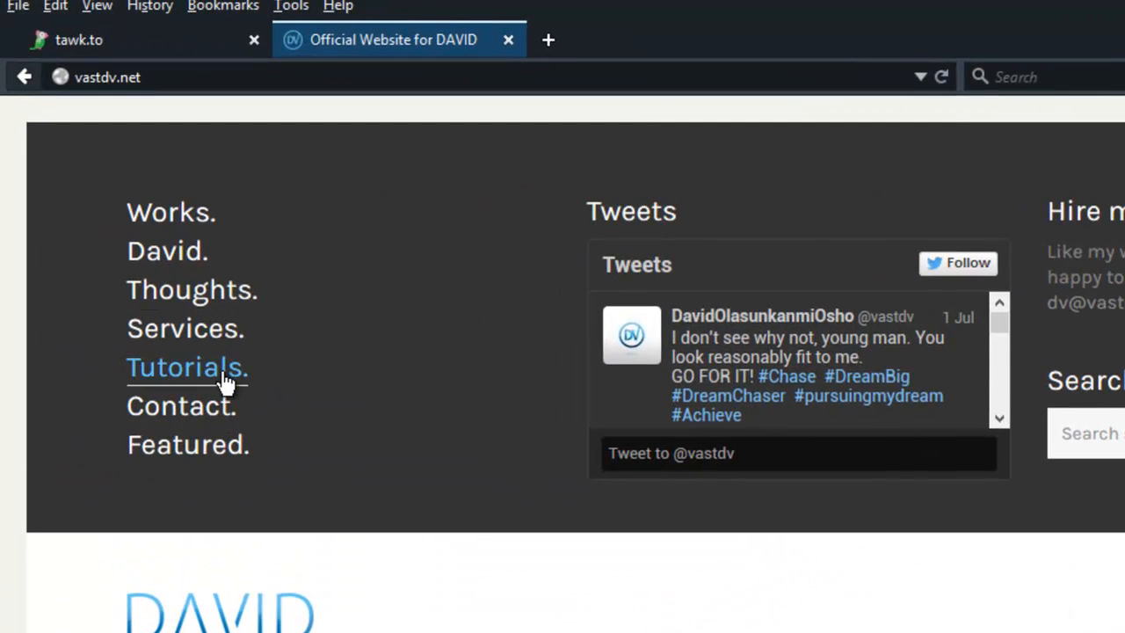
left_click(226, 379)
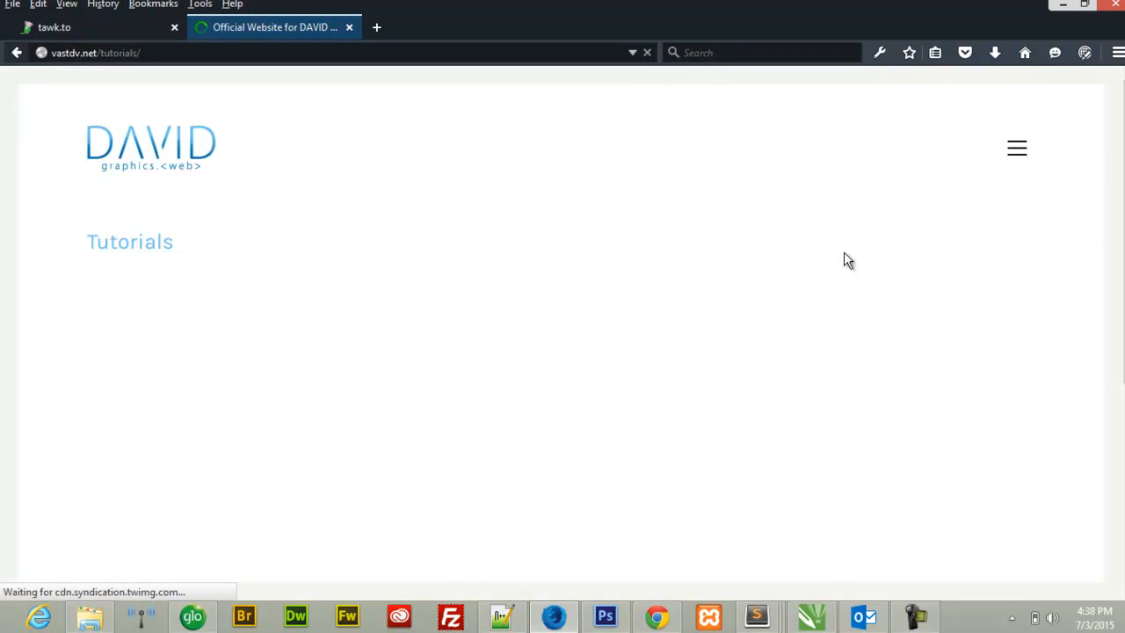
scroll(561, 334, "down", 1)
left_click_drag(1123, 195, 1112, 153)
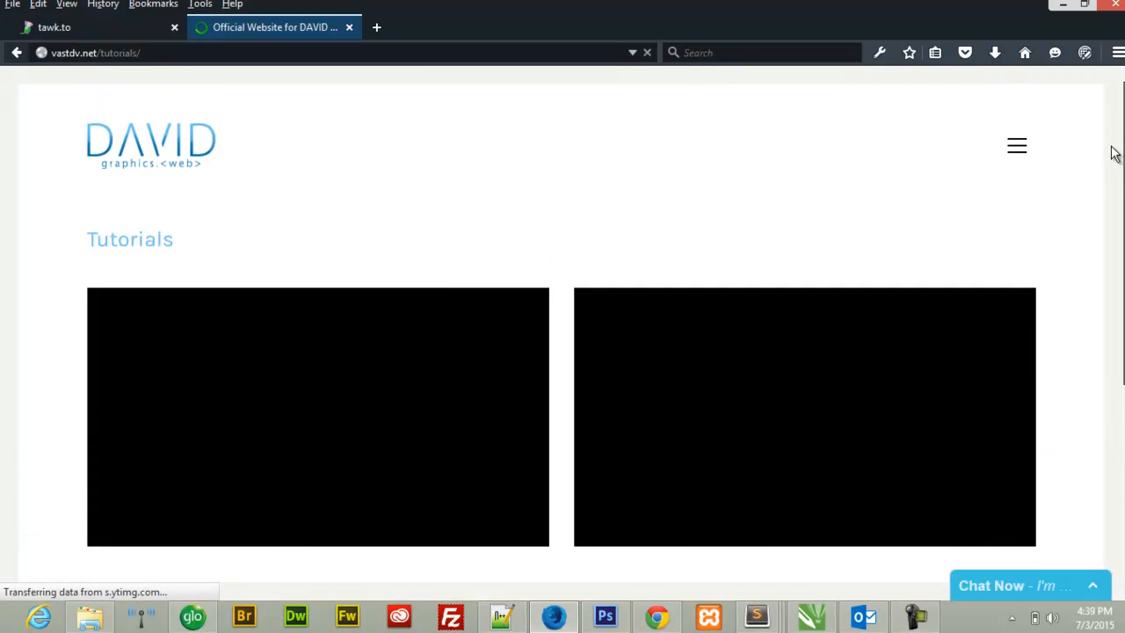
Step: Open the Works portfolio page of the website, look over its projects, and expand the site's navigation again
left_click(1017, 143)
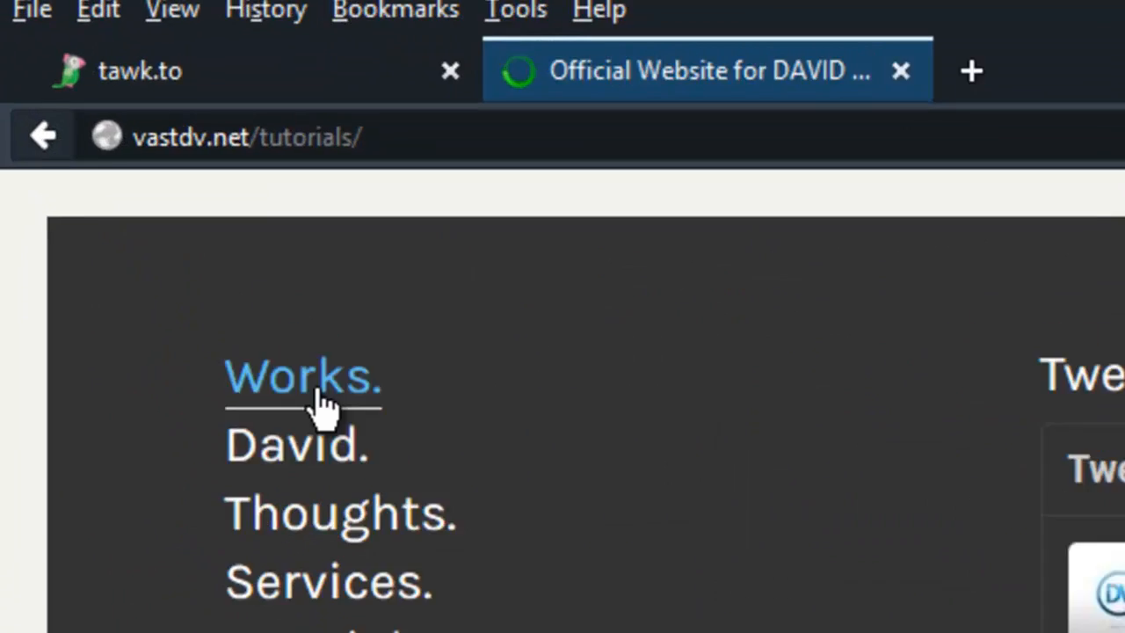
left_click(124, 148)
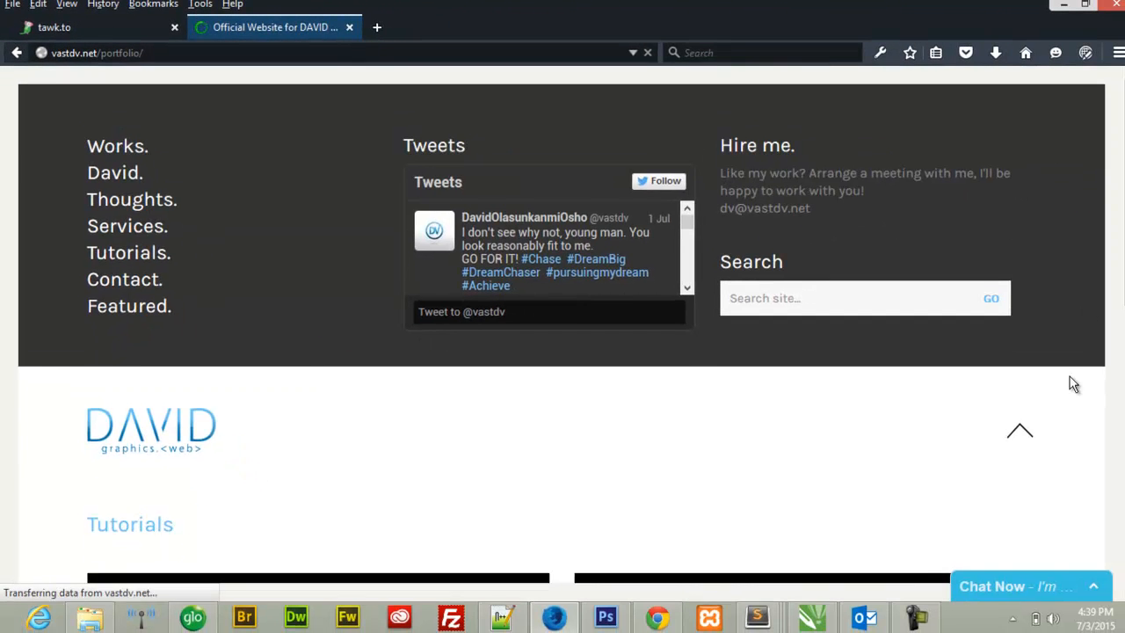
left_click(1019, 429)
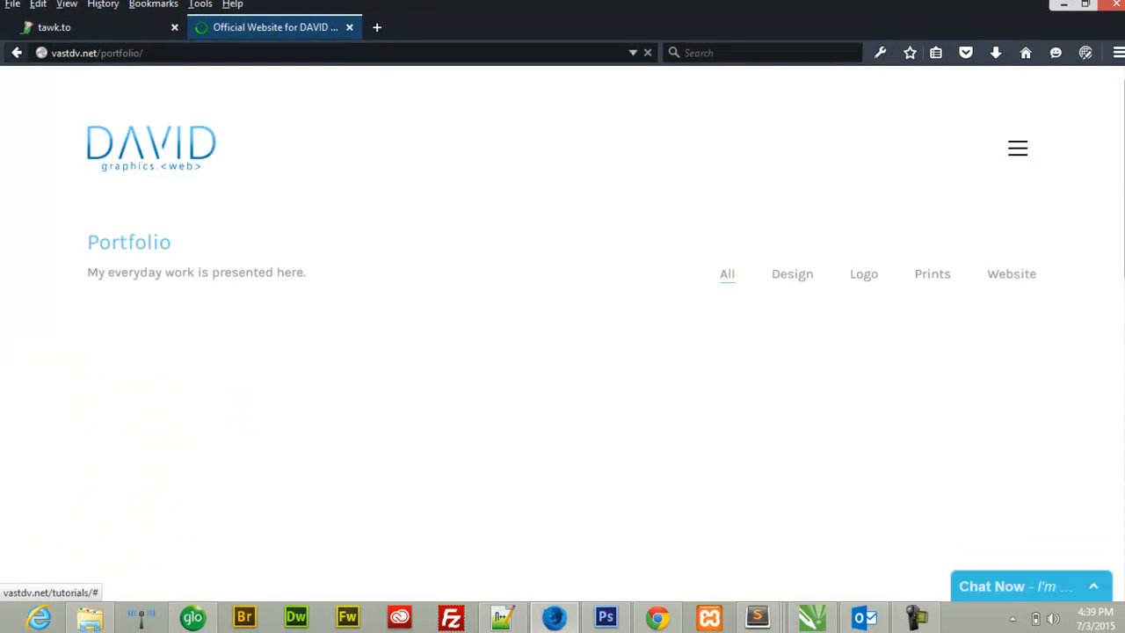
mouse_move(1123, 148)
left_mouse_down()
mouse_move(1122, 233)
mouse_move(1106, 147)
left_mouse_up()
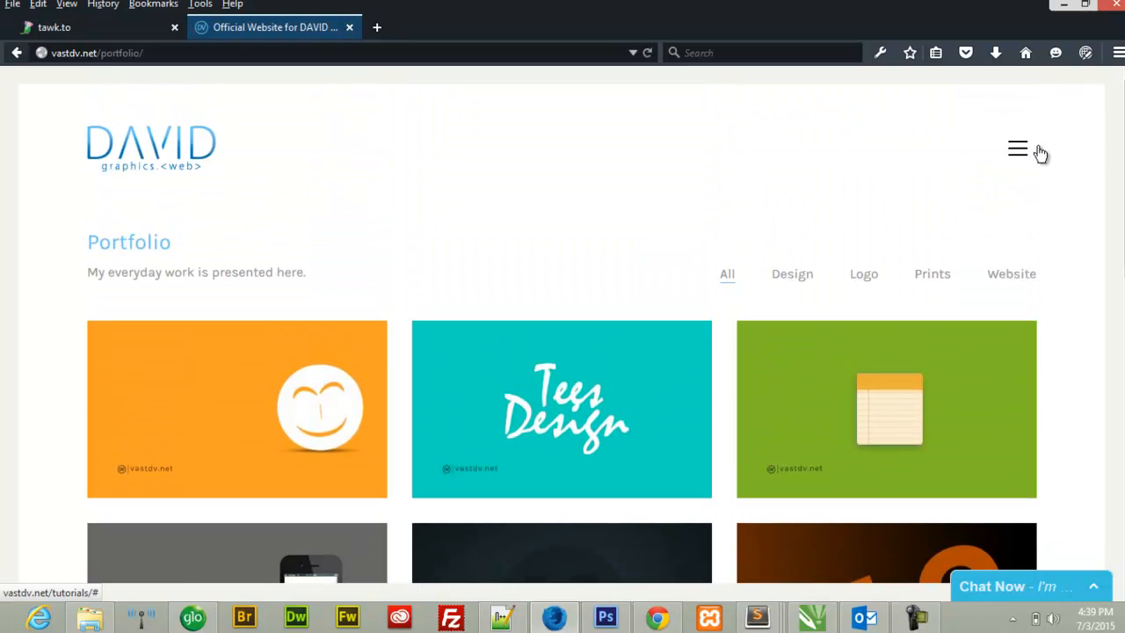
left_click(1014, 151)
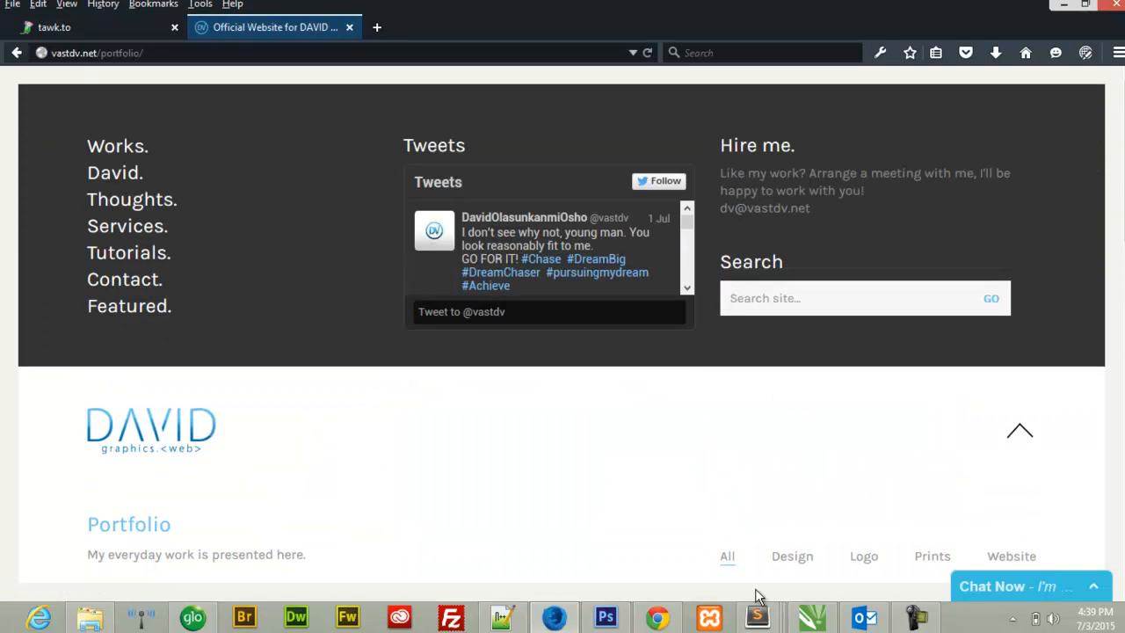